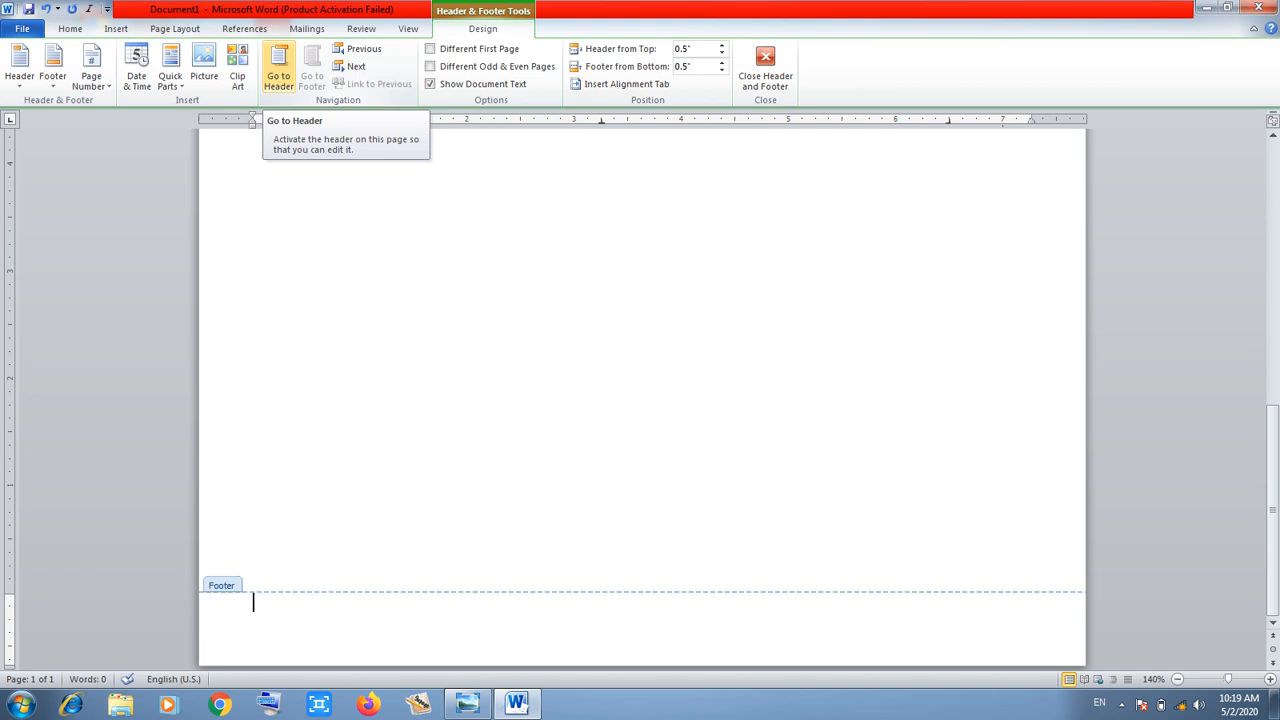
Insert a Circle-style page number at the bottom centre of the page
{"action": "left_click", "coordinate": [91, 68]}
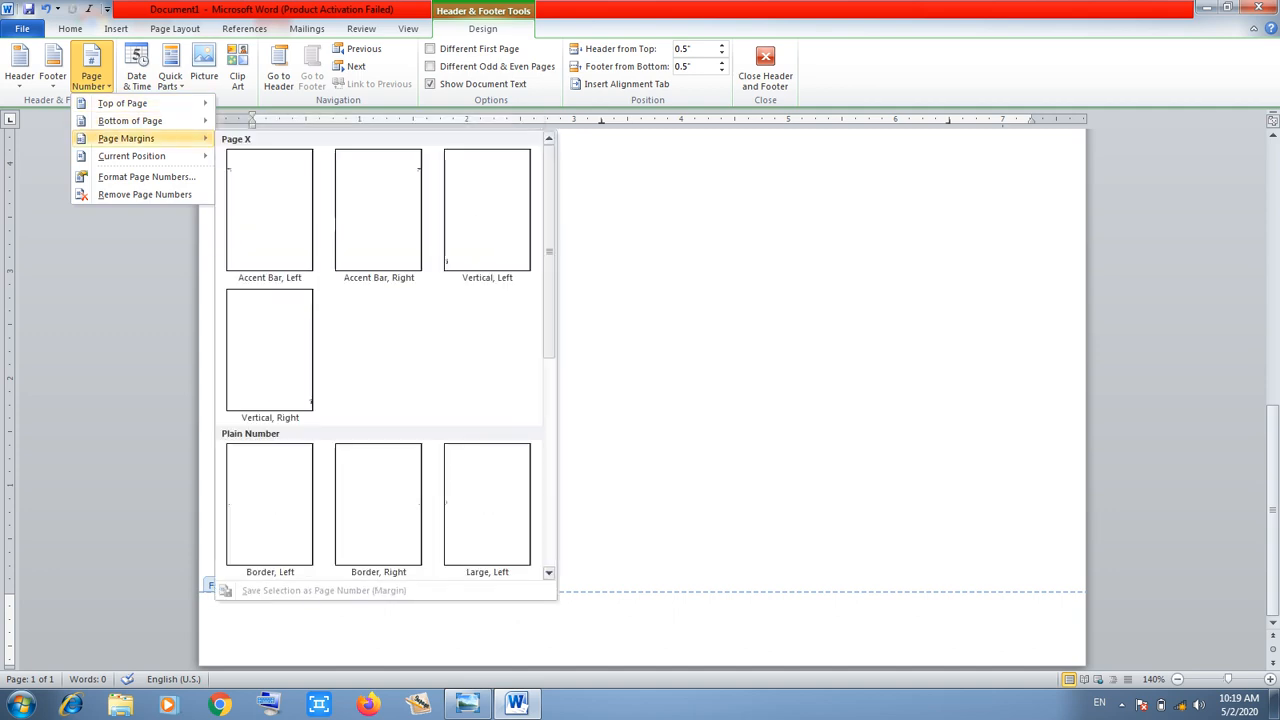
{"action": "mouse_move", "coordinate": [130, 120]}
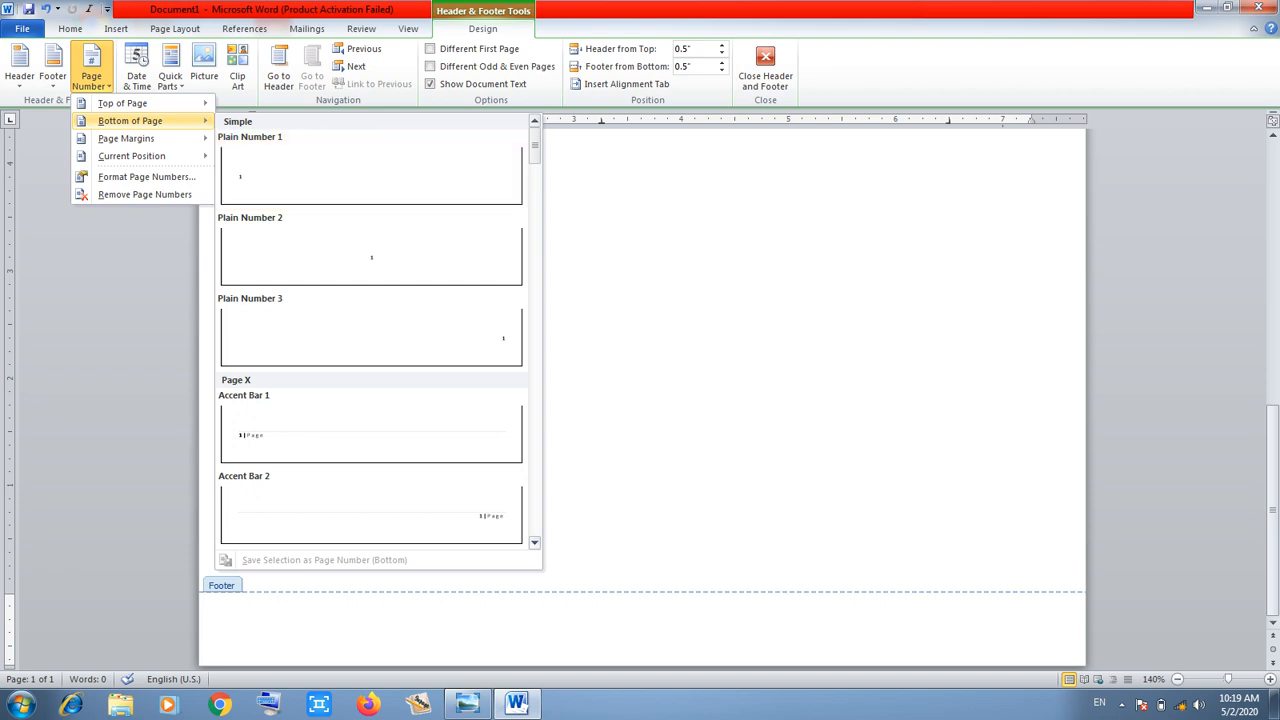
{"action": "scroll", "coordinate": [371, 330], "scroll_direction": "down", "scroll_amount": 15}
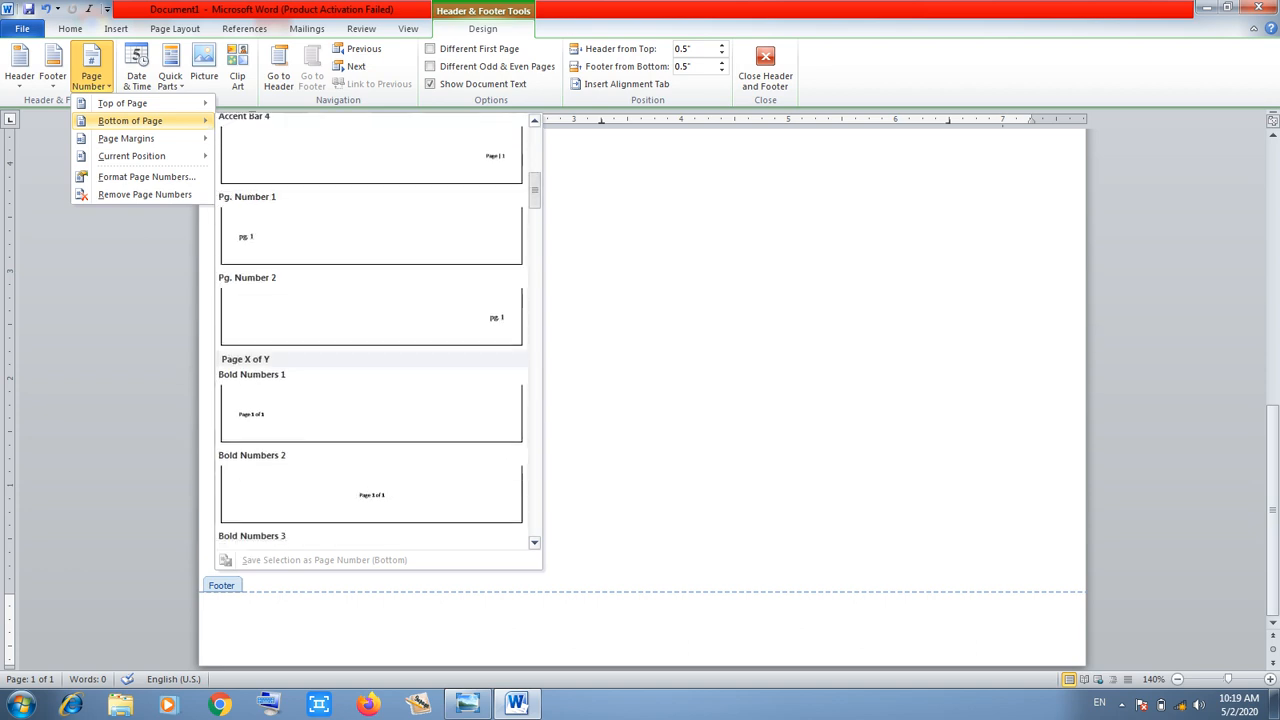
{"action": "scroll", "coordinate": [371, 330], "scroll_direction": "down", "scroll_amount": 10}
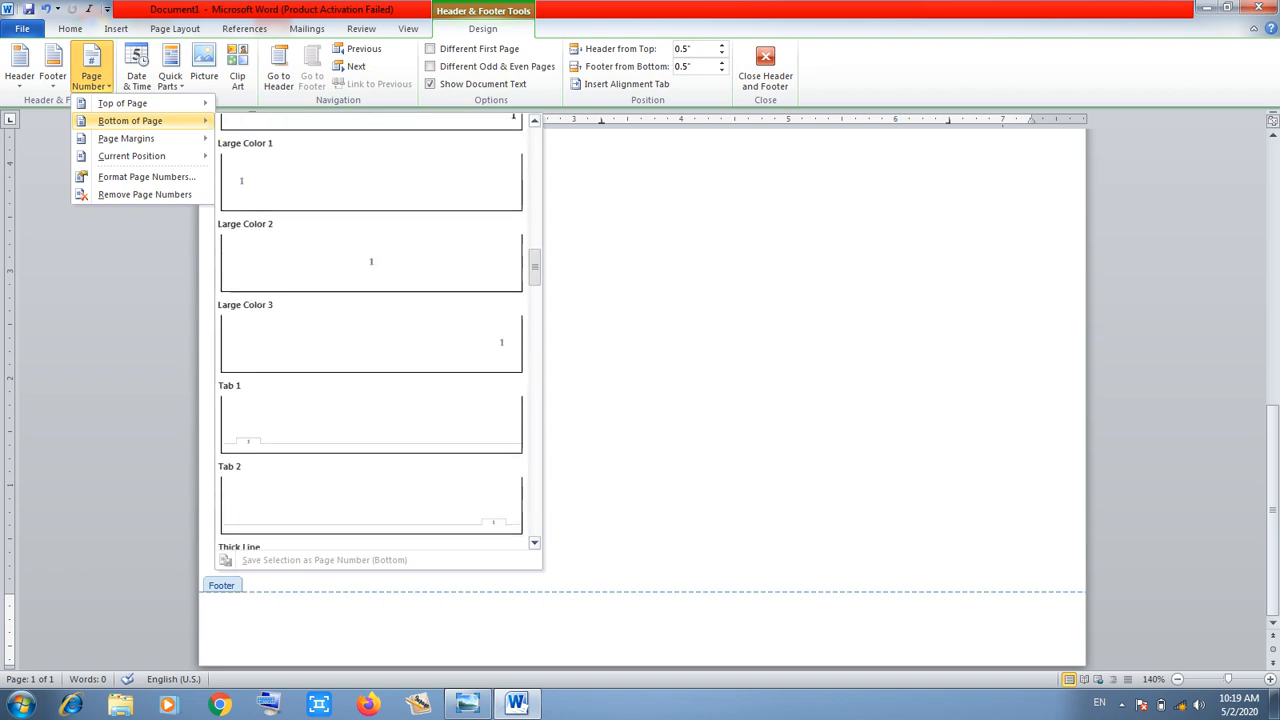
{"action": "scroll", "coordinate": [371, 330], "scroll_direction": "down", "scroll_amount": 10}
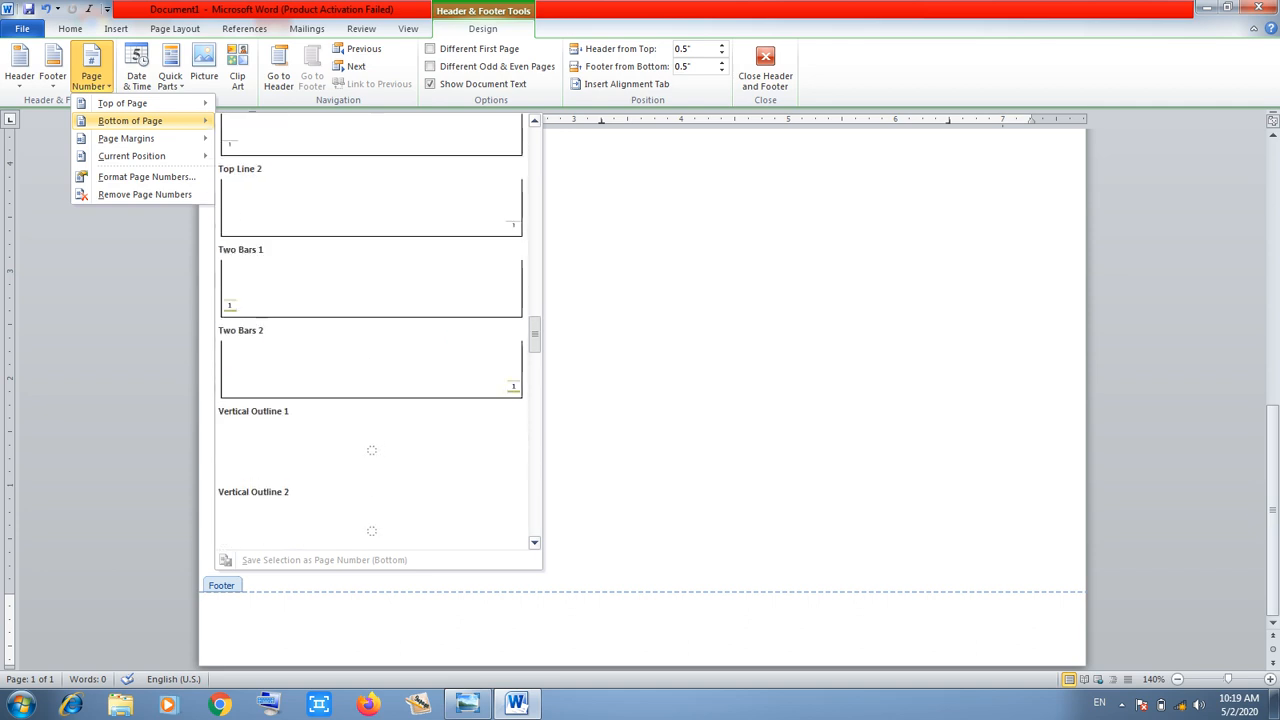
{"action": "scroll", "coordinate": [371, 330], "scroll_direction": "down", "scroll_amount": 6}
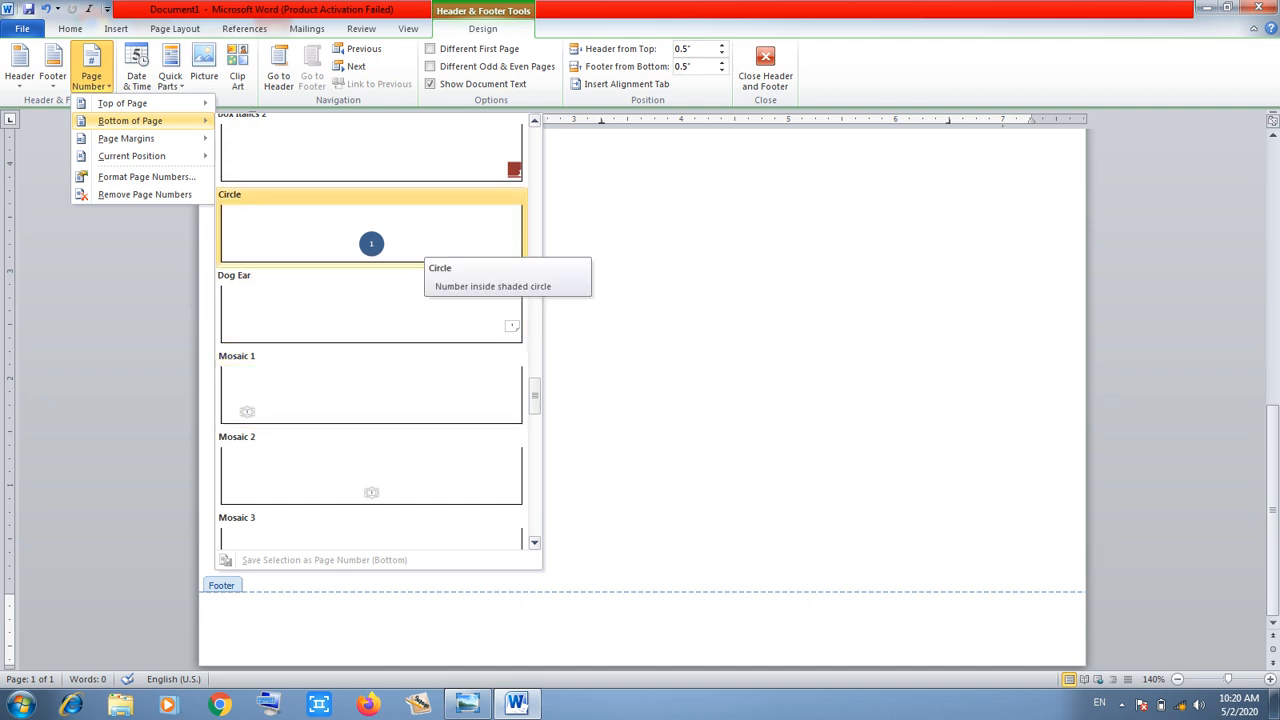
{"action": "left_click", "coordinate": [420, 238]}
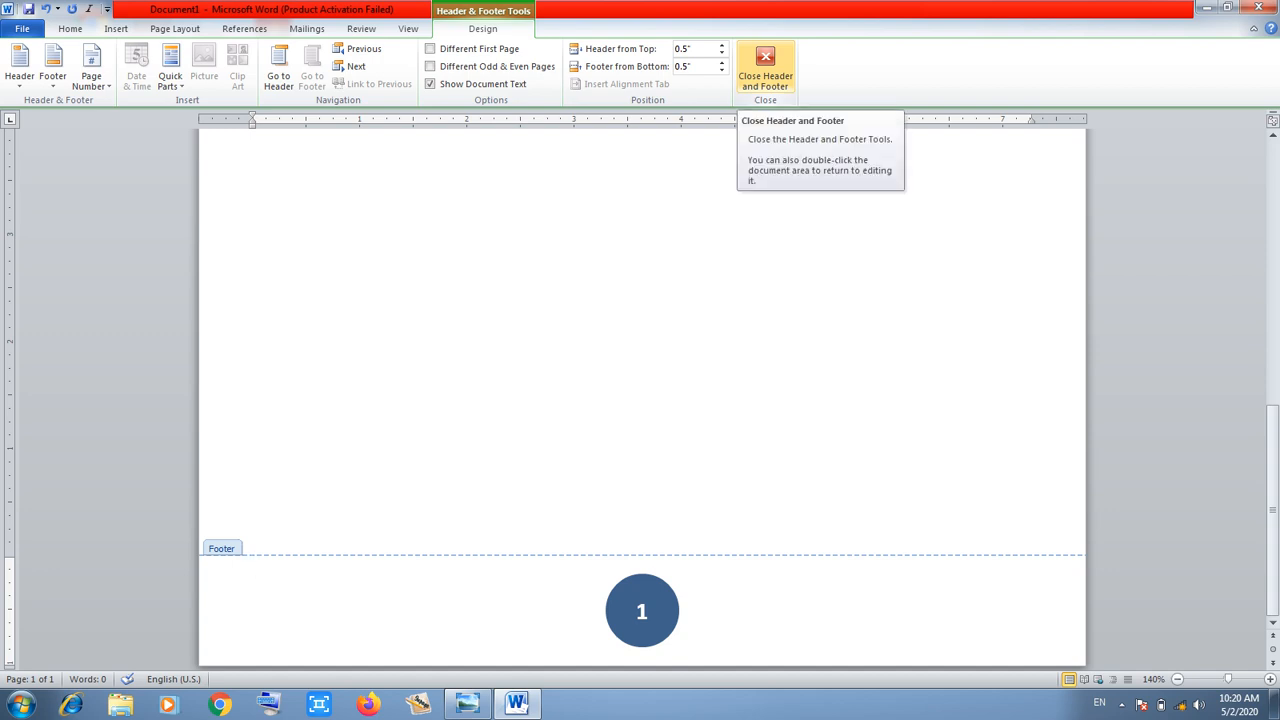
Close the footer and return to the page body below the SUN SHINE COMPUTER CENTRE banner
{"action": "left_click", "coordinate": [765, 70]}
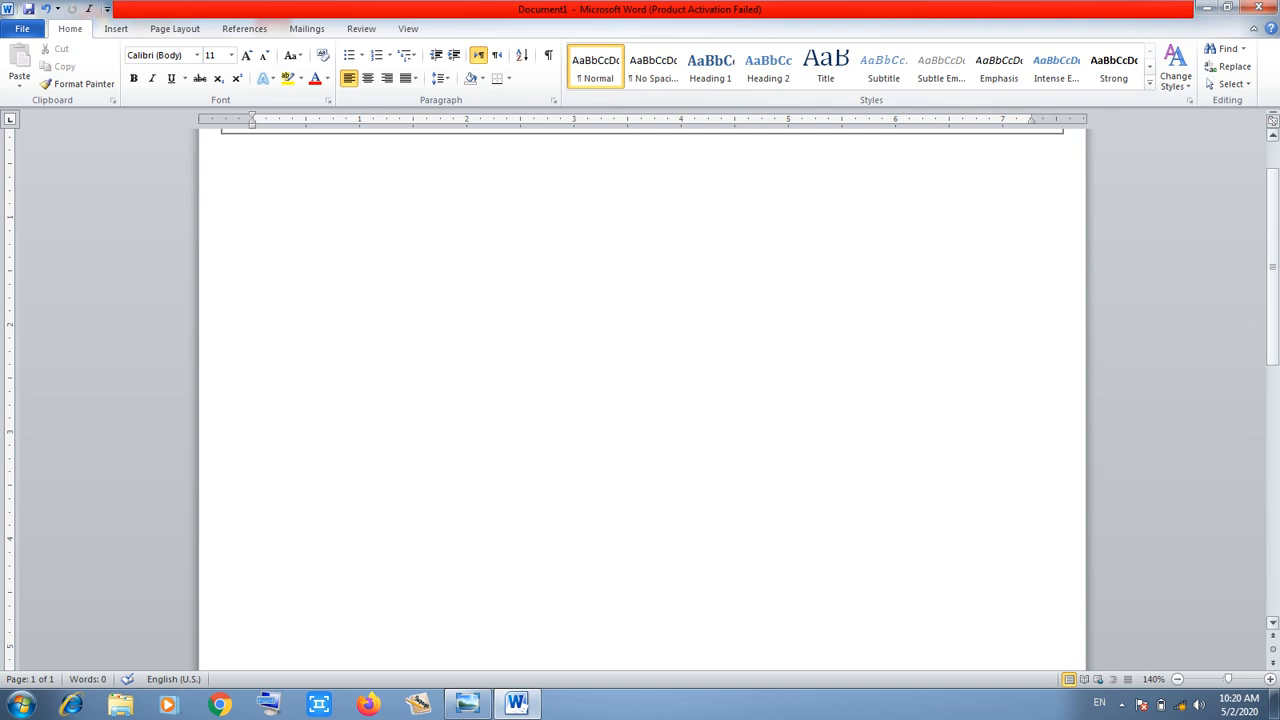
{"action": "left_click_drag", "start_coordinate": [1273, 267], "coordinate": [1273, 240]}
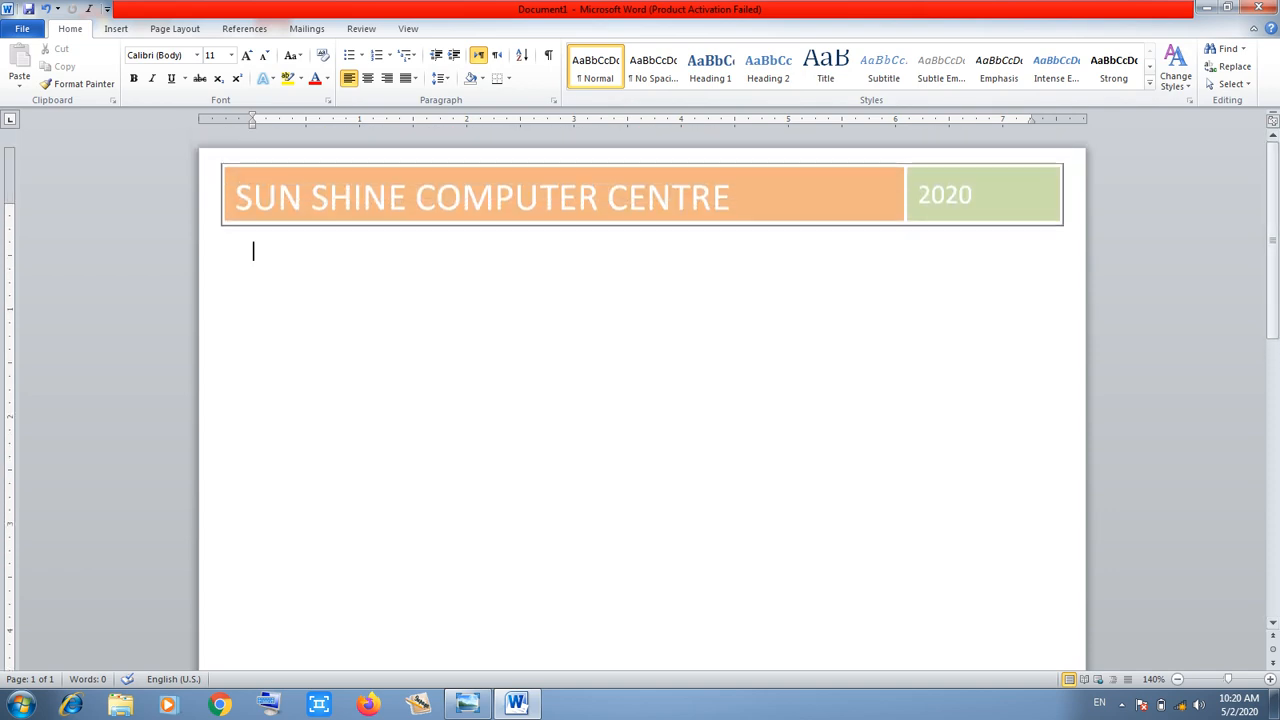
{"action": "mouse_move", "coordinate": [1273, 240]}
{"action": "left_mouse_down"}
{"action": "mouse_move", "coordinate": [1273, 510]}
{"action": "mouse_move", "coordinate": [1273, 240]}
{"action": "left_mouse_up"}
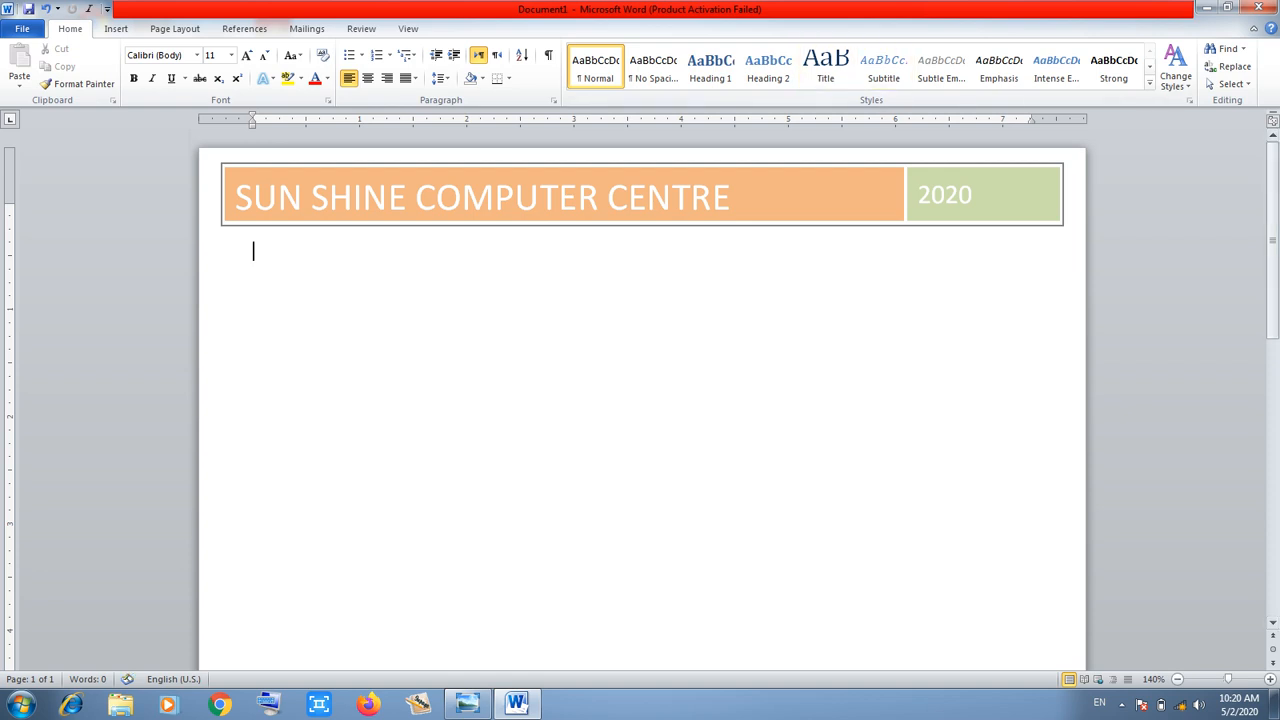
Insert a blank page and scroll through both numbered pages
{"action": "left_click", "coordinate": [116, 29]}
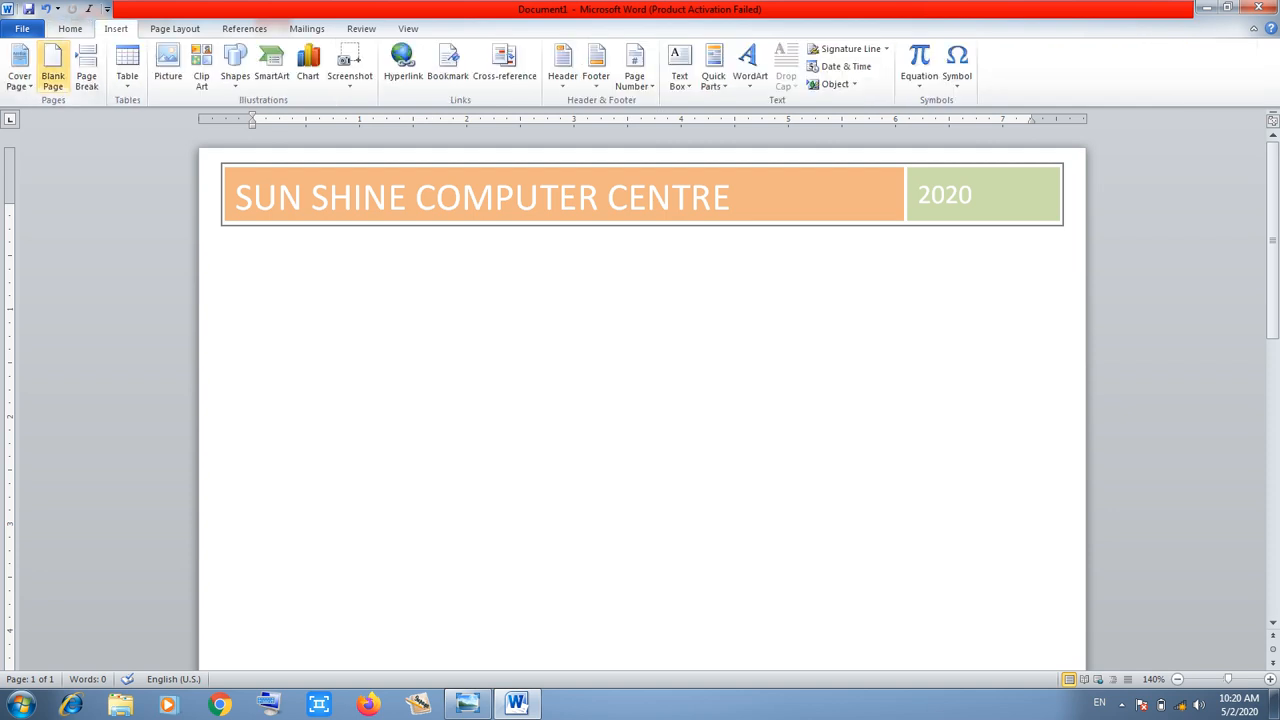
{"action": "left_click", "coordinate": [52, 70]}
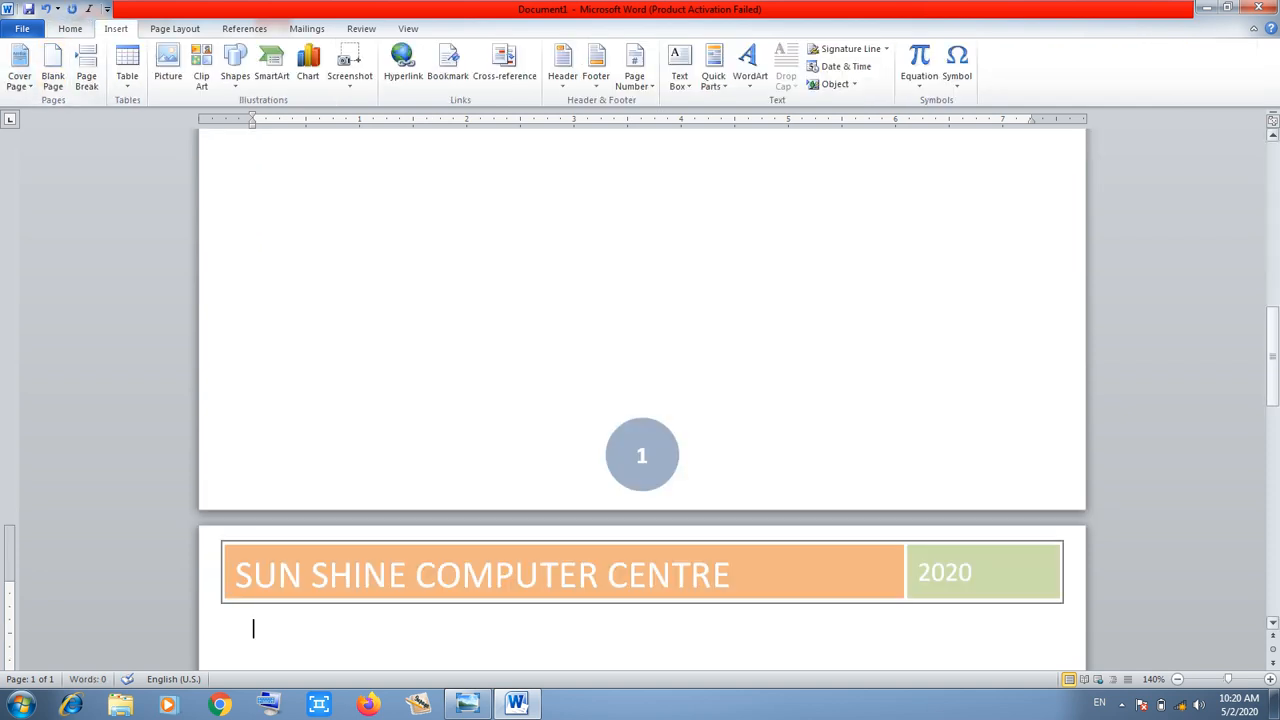
{"action": "left_click_drag", "start_coordinate": [1272, 338], "coordinate": [1272, 560]}
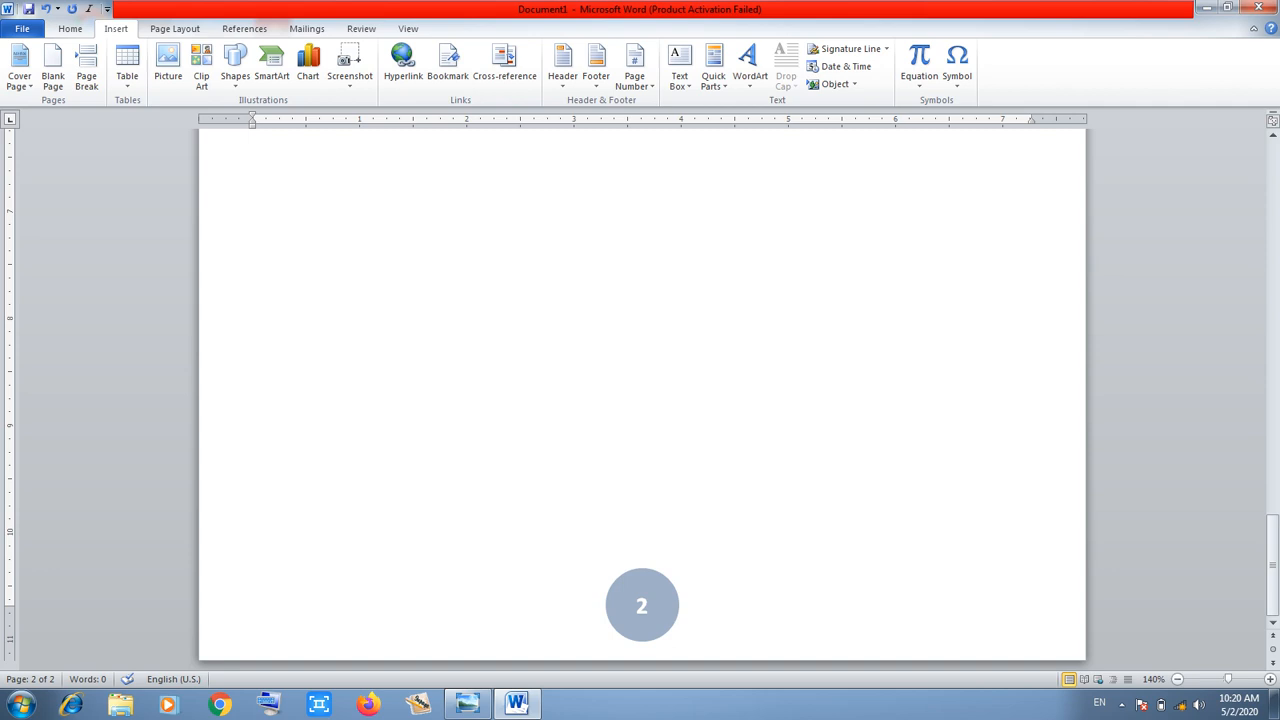
{"action": "left_click_drag", "start_coordinate": [1272, 558], "coordinate": [1272, 150]}
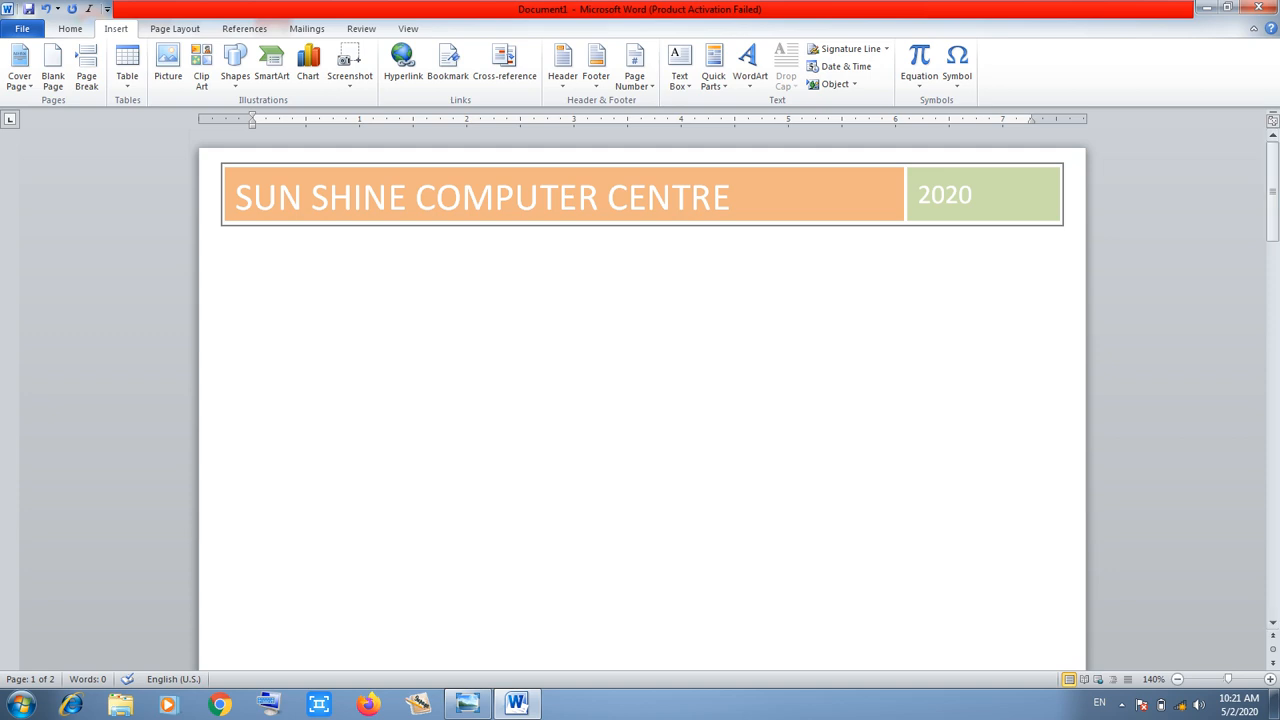
Delete the SUN SHINE COMPUTER CENTRE 2020 banner from the header
{"action": "double_click", "coordinate": [478, 198]}
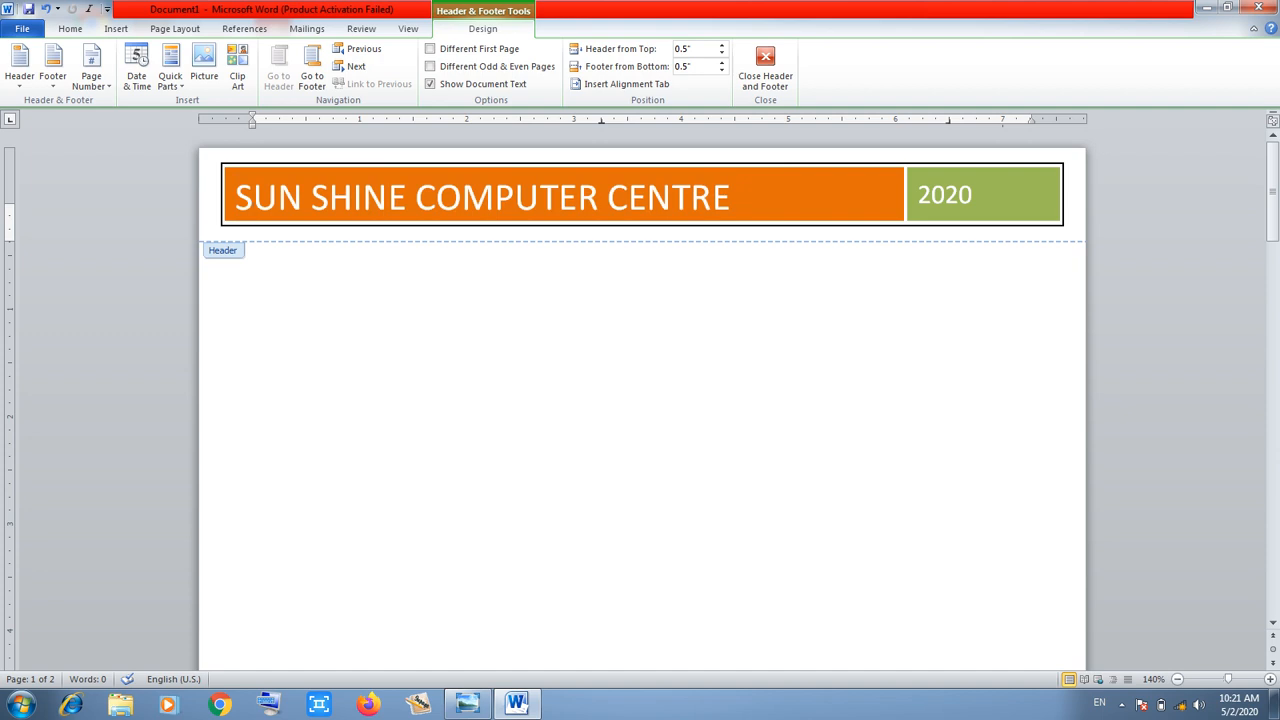
{"action": "key", "text": "ctrl+a"}
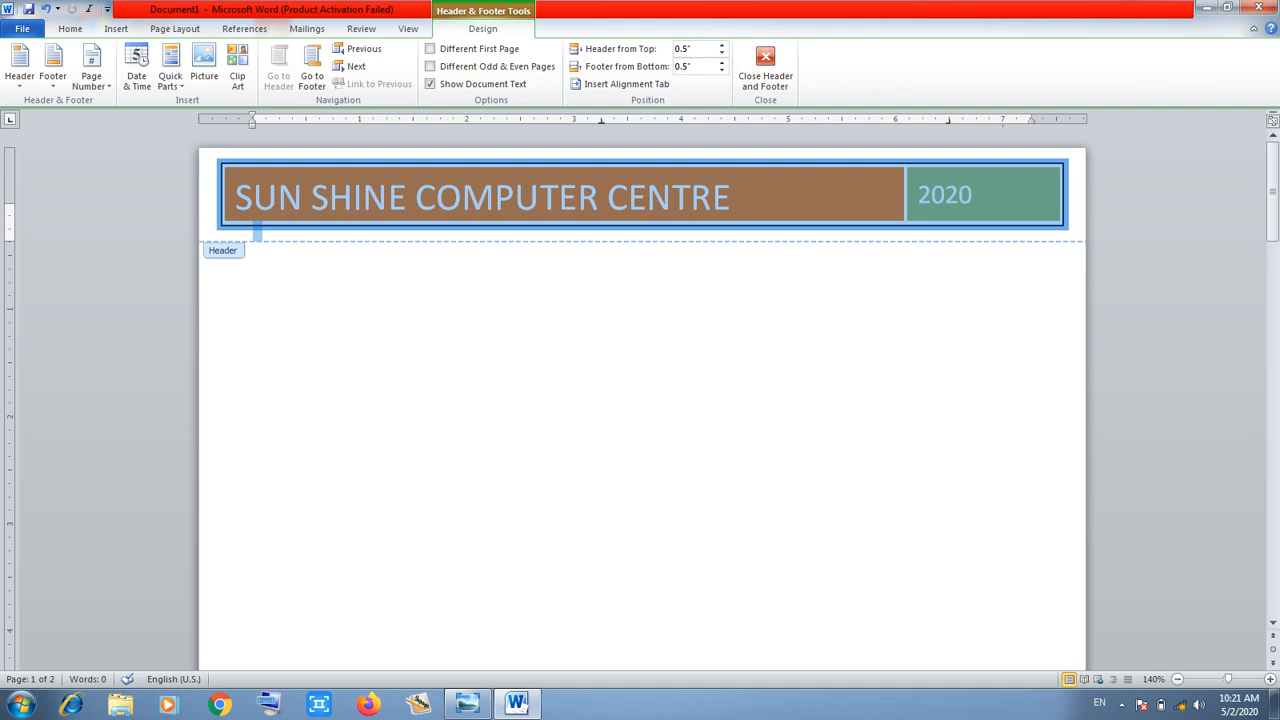
{"action": "key", "text": "Delete"}
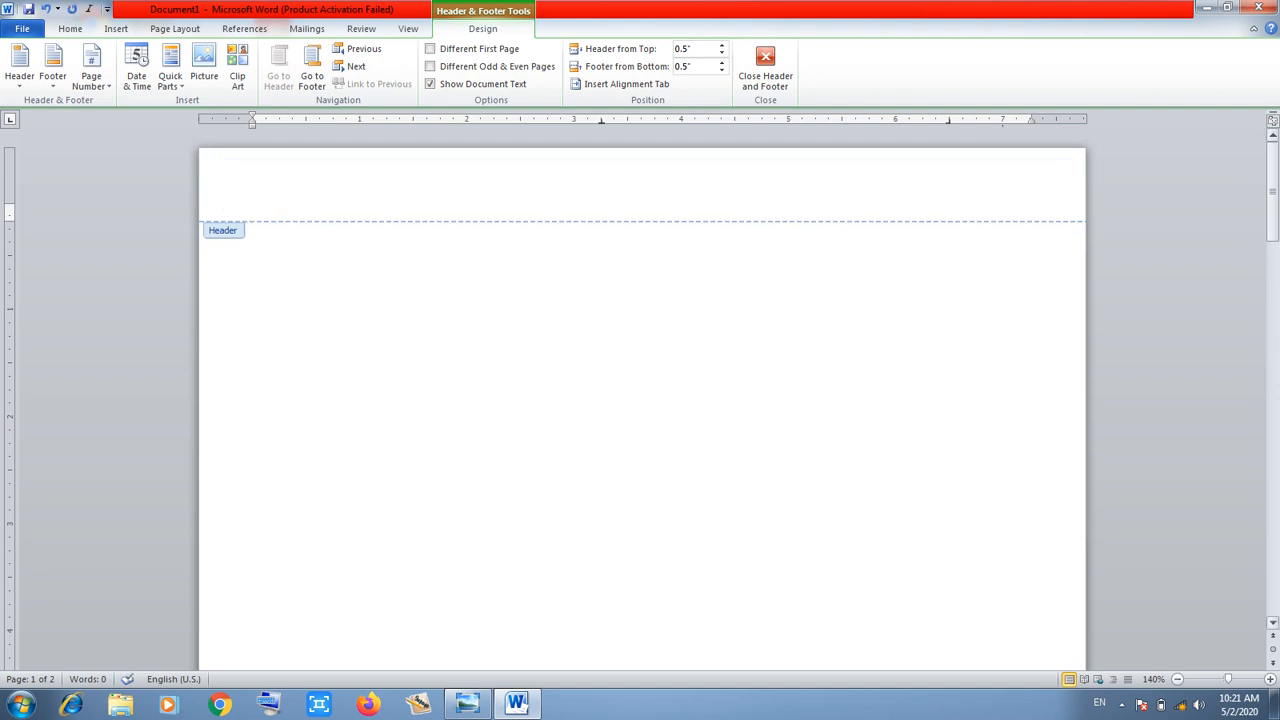
Delete the circled page number from the footer and close header and footer editing
{"action": "left_click_drag", "start_coordinate": [1272, 190], "coordinate": [1272, 396]}
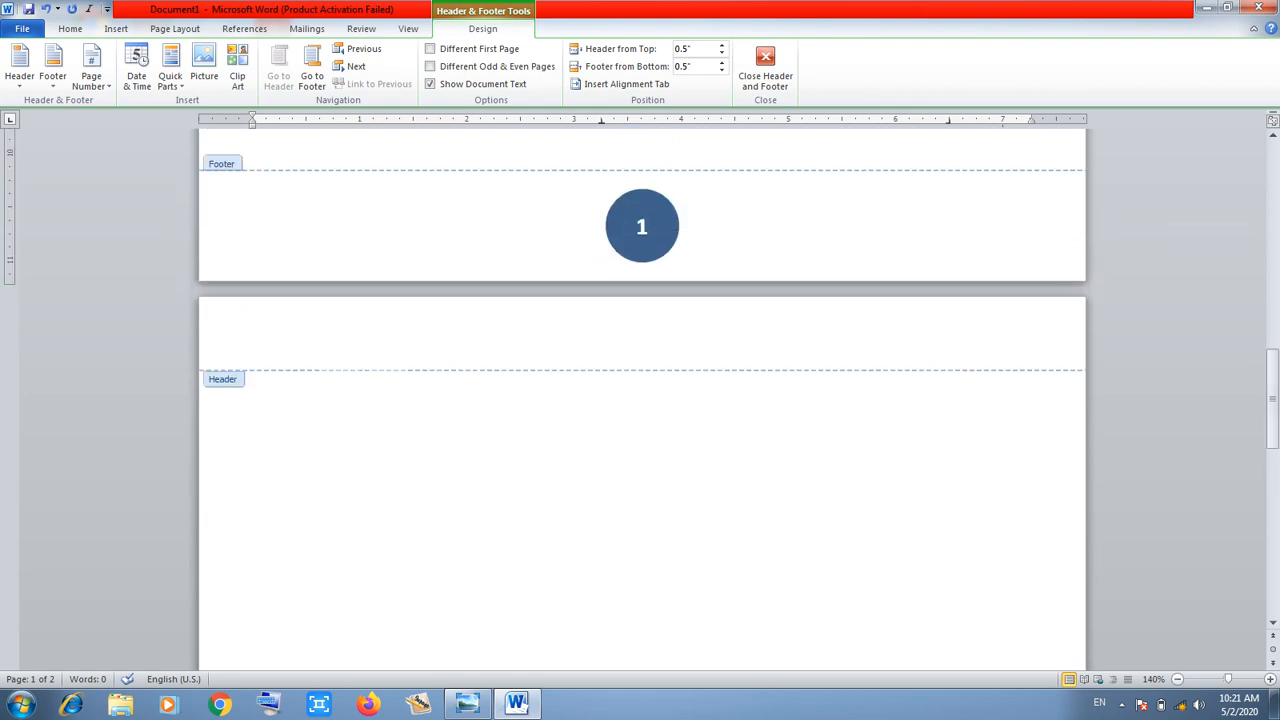
{"action": "left_click", "coordinate": [254, 218]}
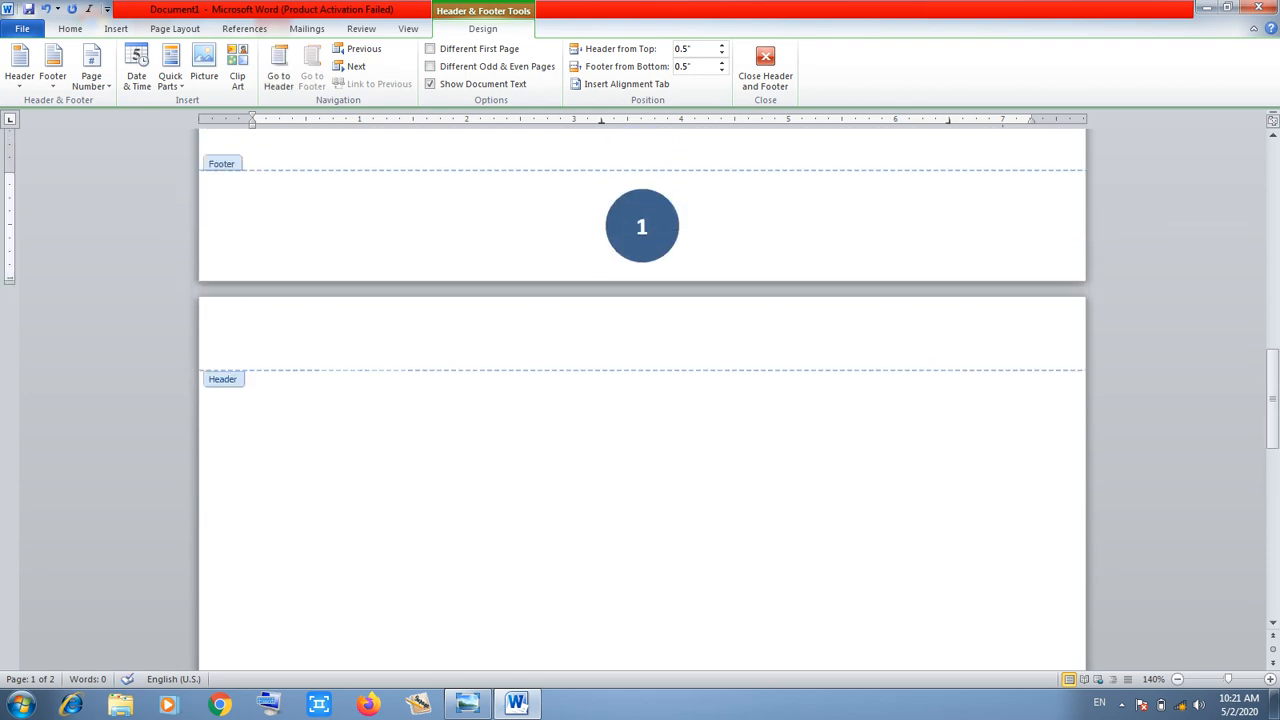
{"action": "key", "text": "ctrl+a"}
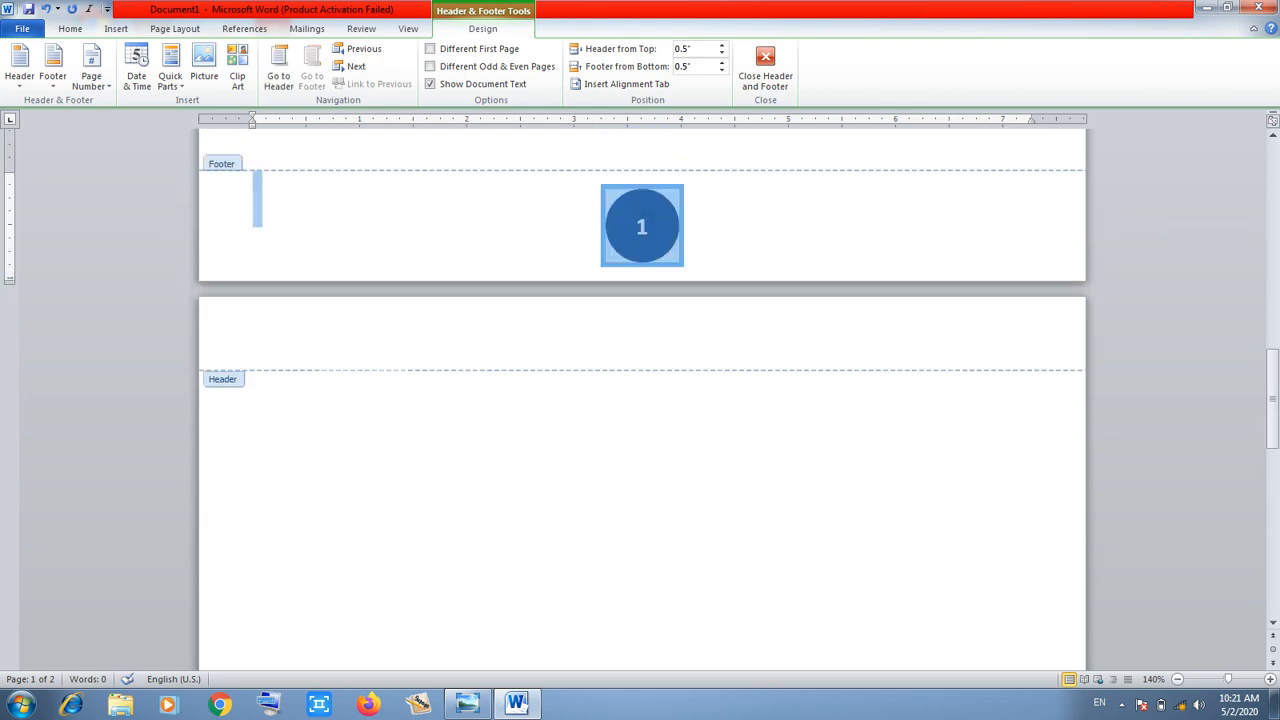
{"action": "key", "text": "Delete"}
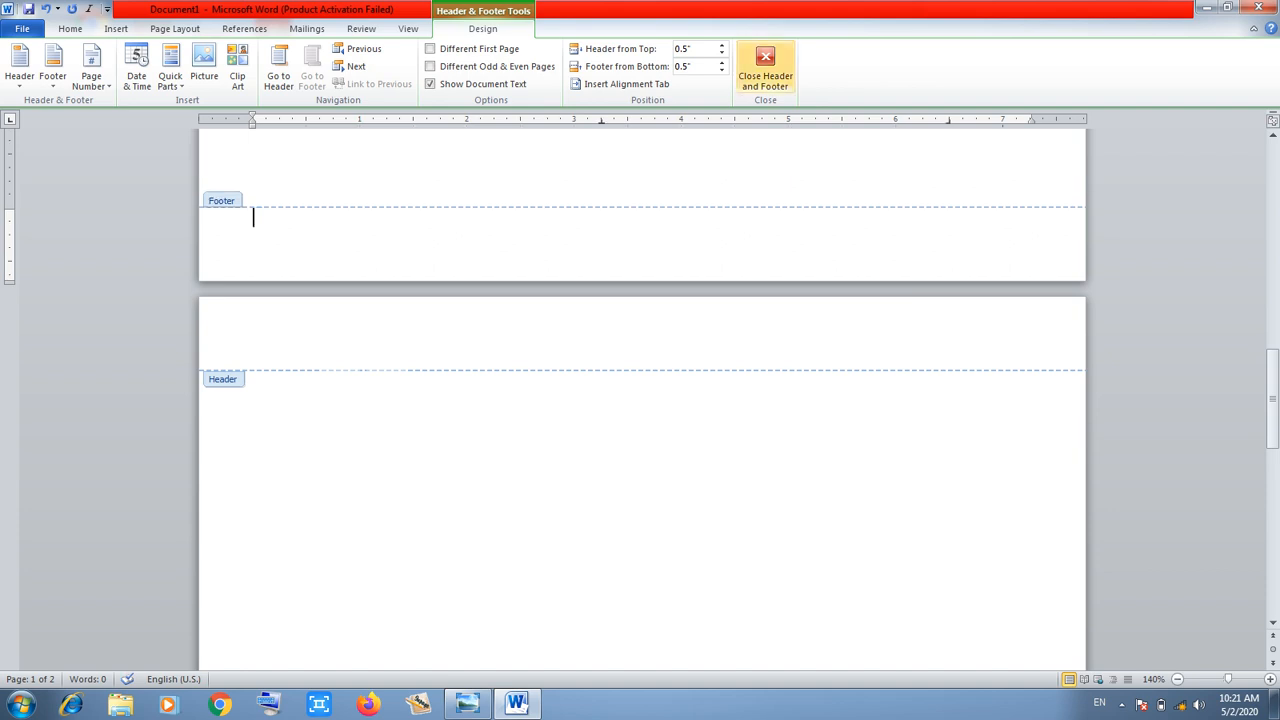
{"action": "left_click", "coordinate": [765, 68]}
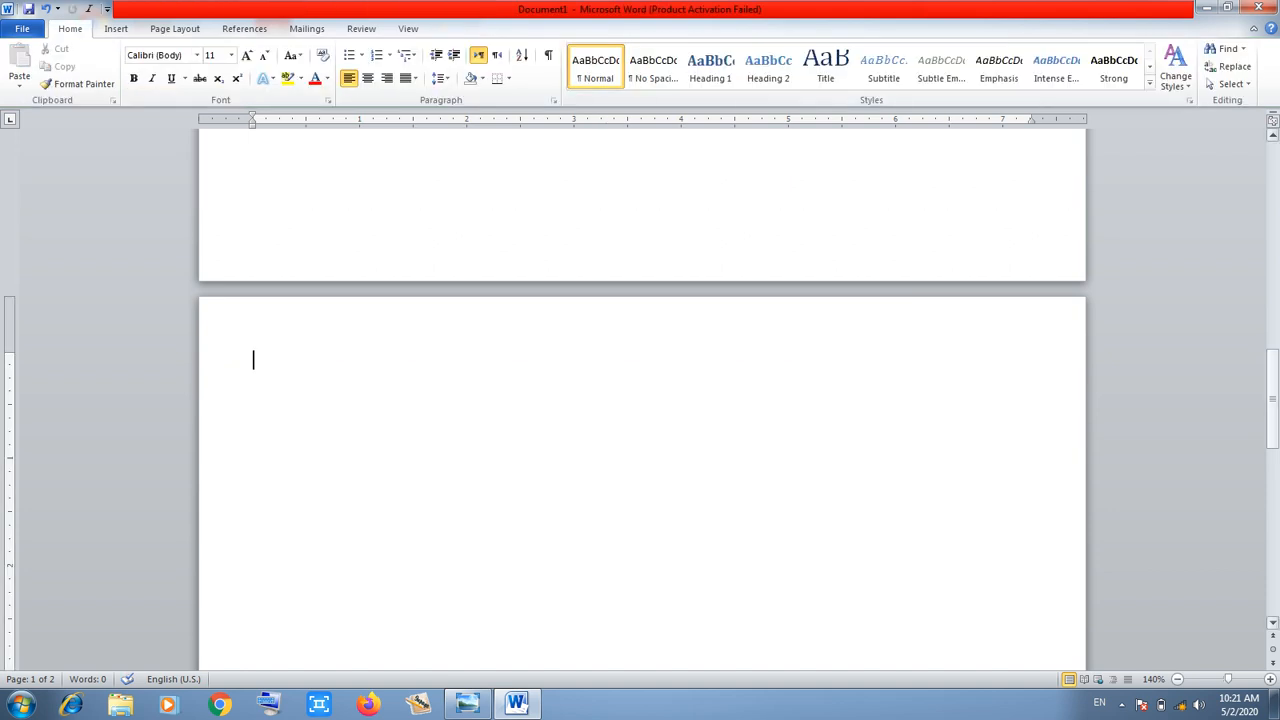
{"action": "left_click_drag", "start_coordinate": [1272, 408], "coordinate": [1272, 198]}
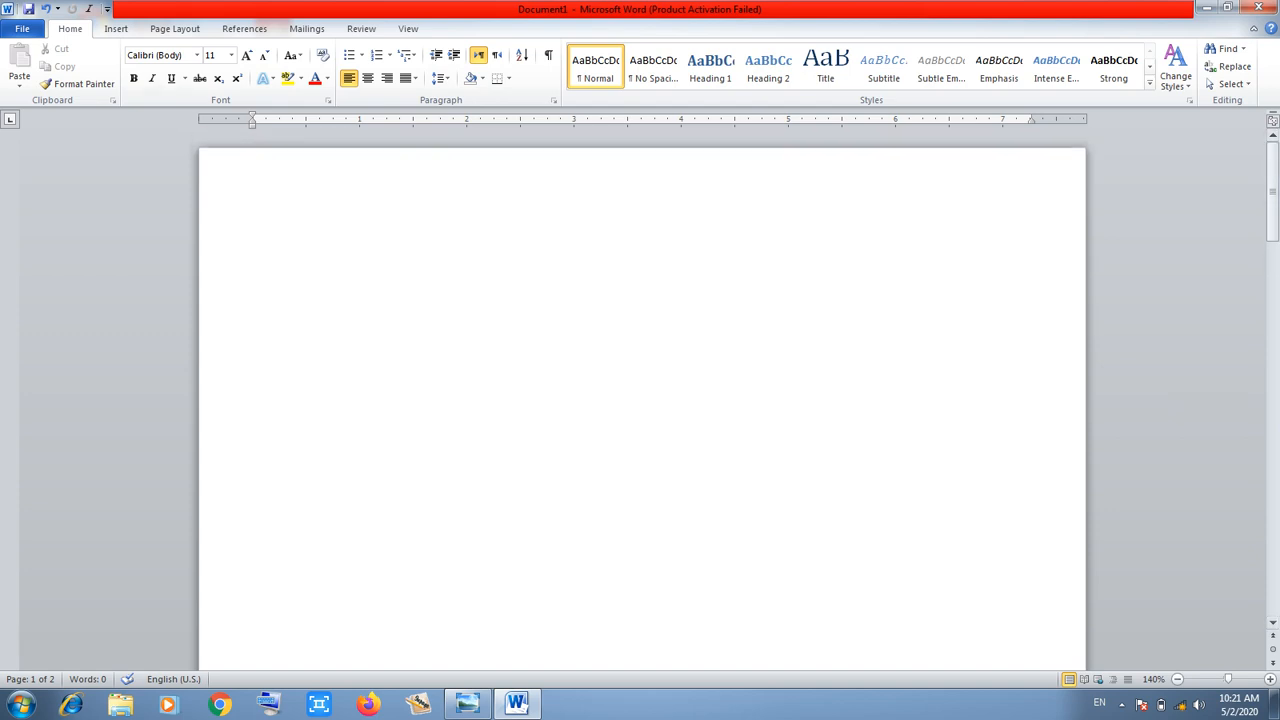
Add a Tildes-style page number at the top of each page, showing ~ 2 ~ on page 2
{"action": "left_click", "coordinate": [116, 28]}
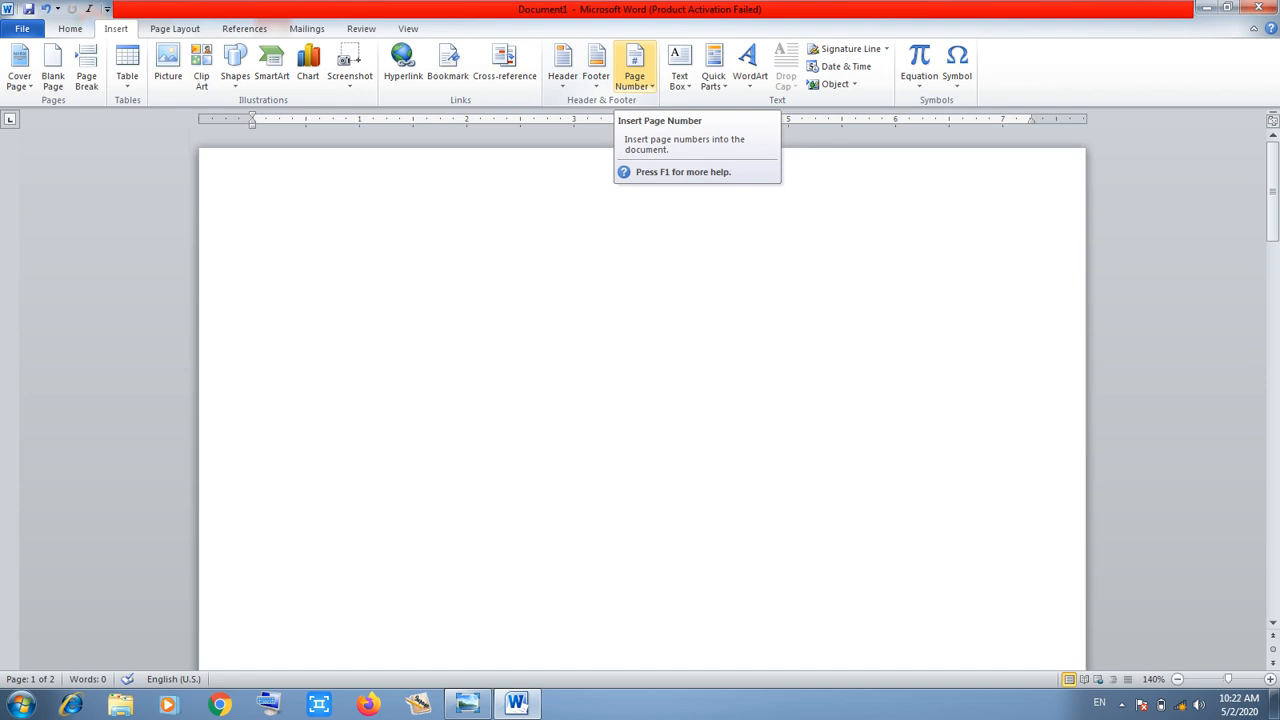
{"action": "left_click", "coordinate": [634, 75]}
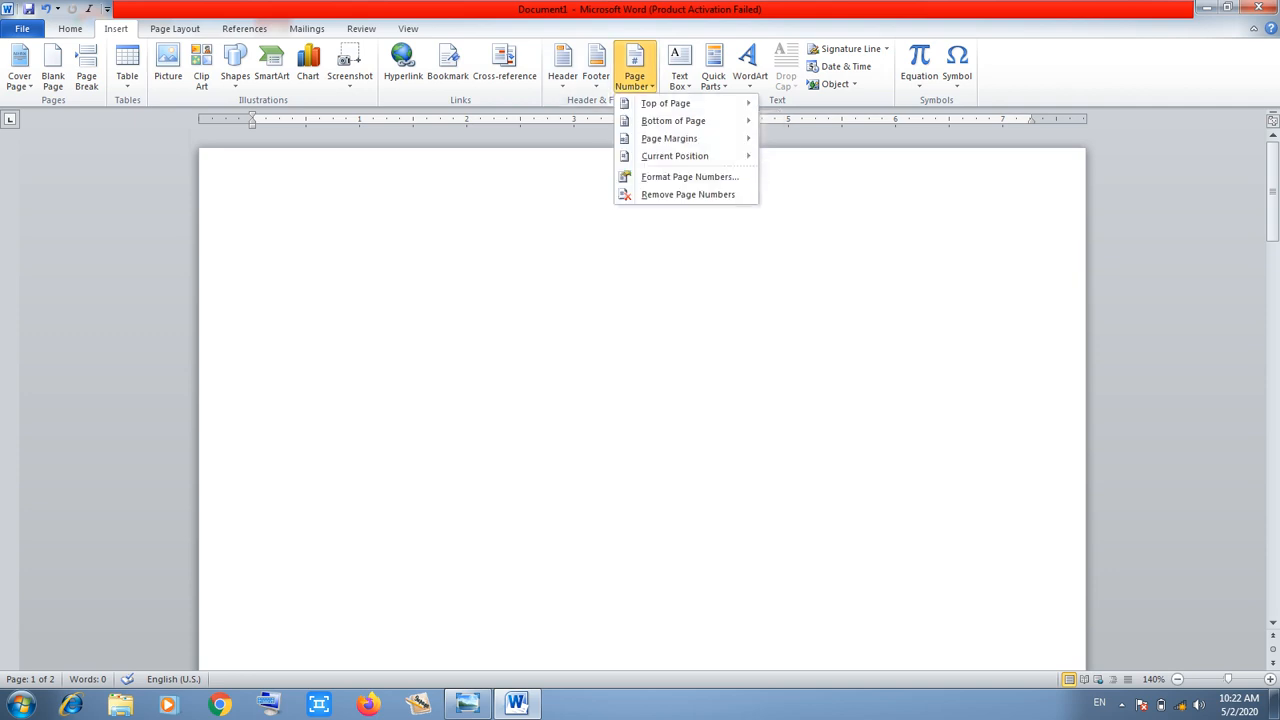
{"action": "mouse_move", "coordinate": [668, 103]}
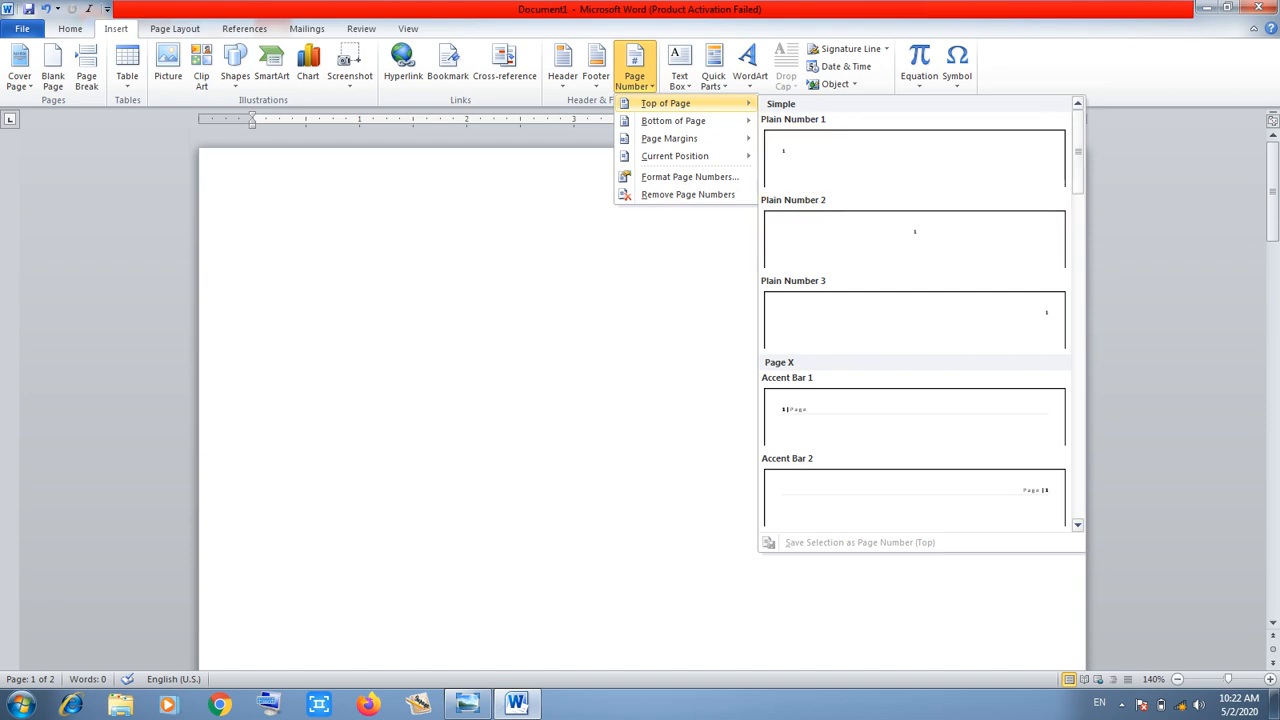
{"action": "scroll", "coordinate": [915, 314], "scroll_direction": "down", "scroll_amount": 10}
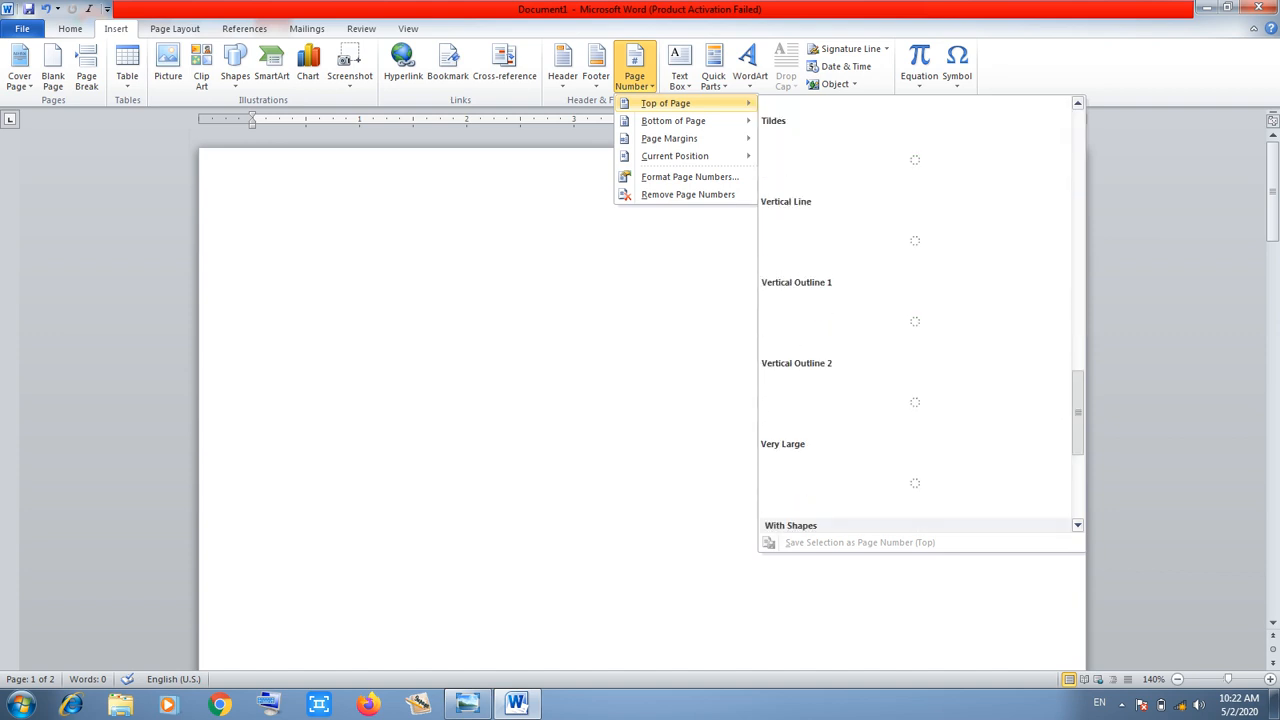
{"action": "scroll", "coordinate": [915, 314], "scroll_direction": "up", "scroll_amount": 2}
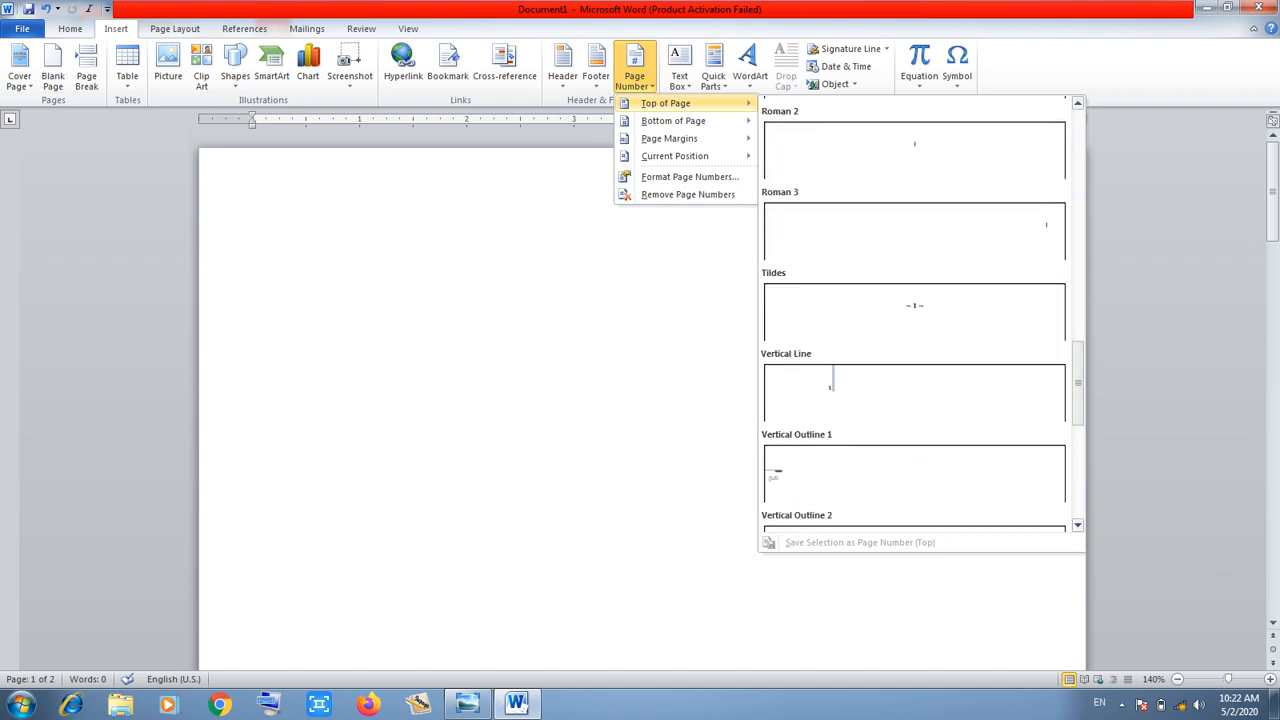
{"action": "left_click", "coordinate": [914, 310]}
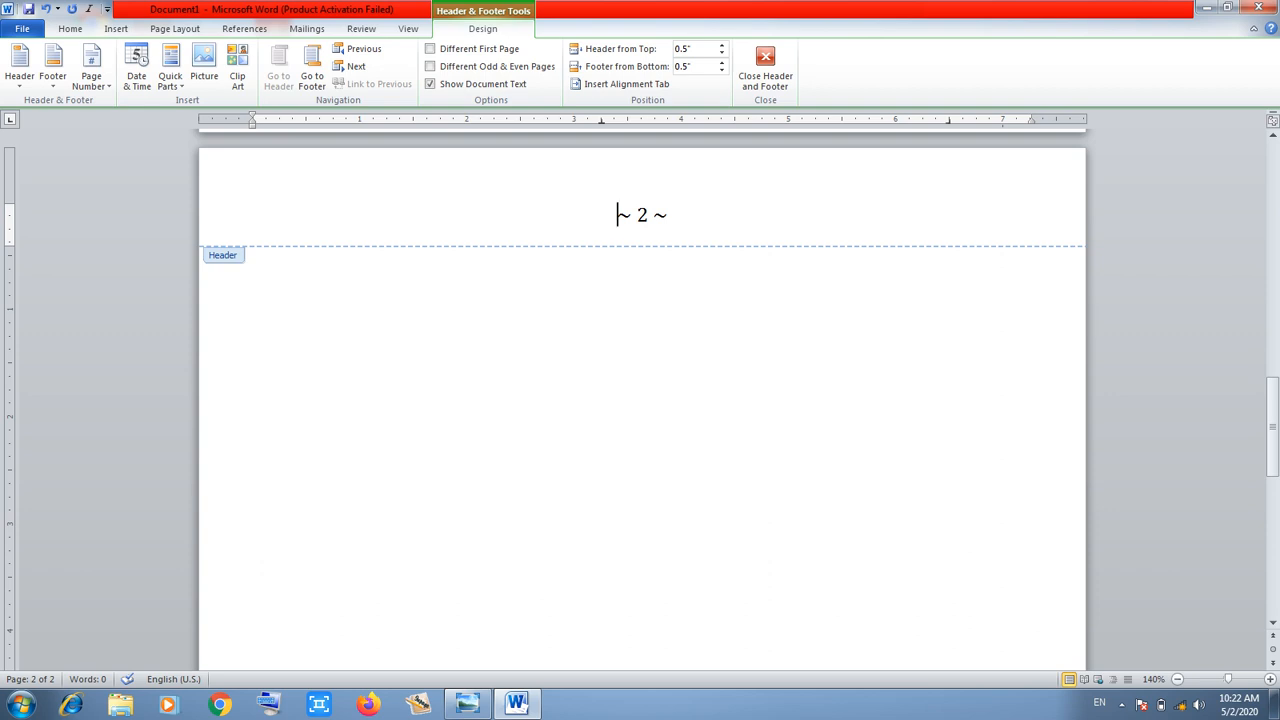
{"action": "left_click", "coordinate": [765, 70]}
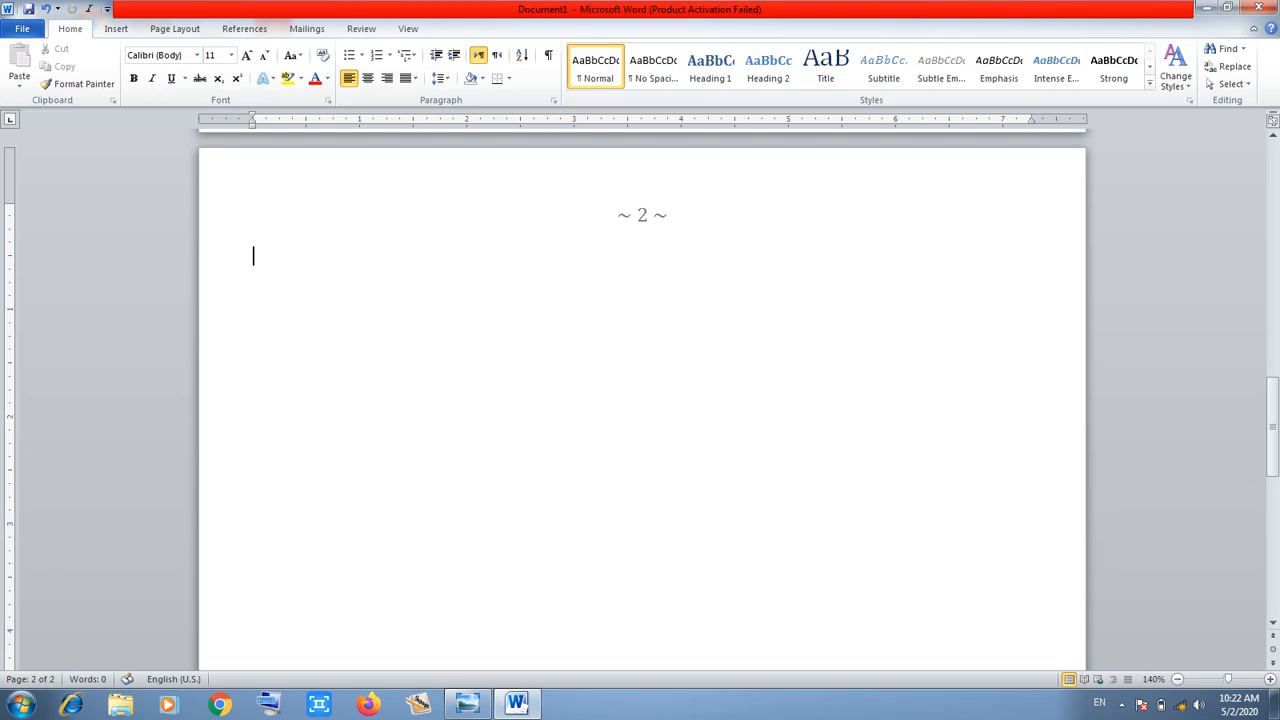
Insert a blank third page after page 2, numbered ~ 3 ~
{"action": "left_click_drag", "start_coordinate": [1272, 421], "coordinate": [1272, 186]}
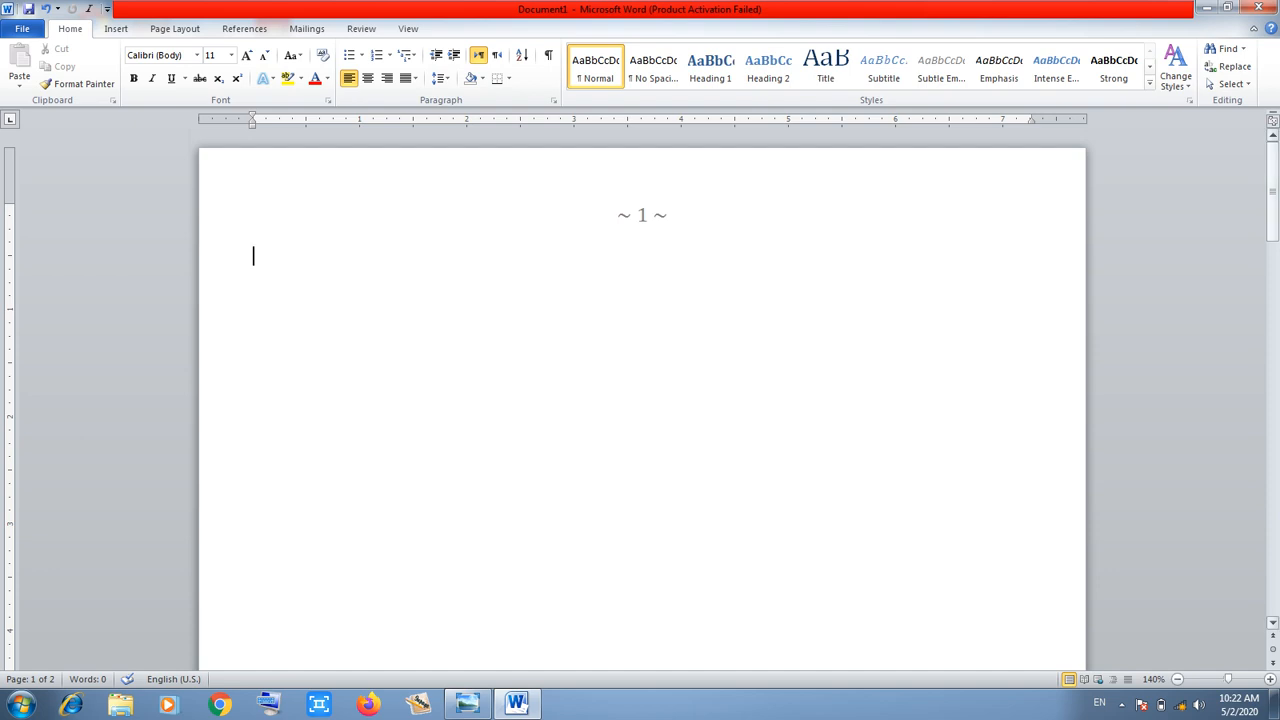
{"action": "left_click_drag", "start_coordinate": [1272, 195], "coordinate": [1272, 426]}
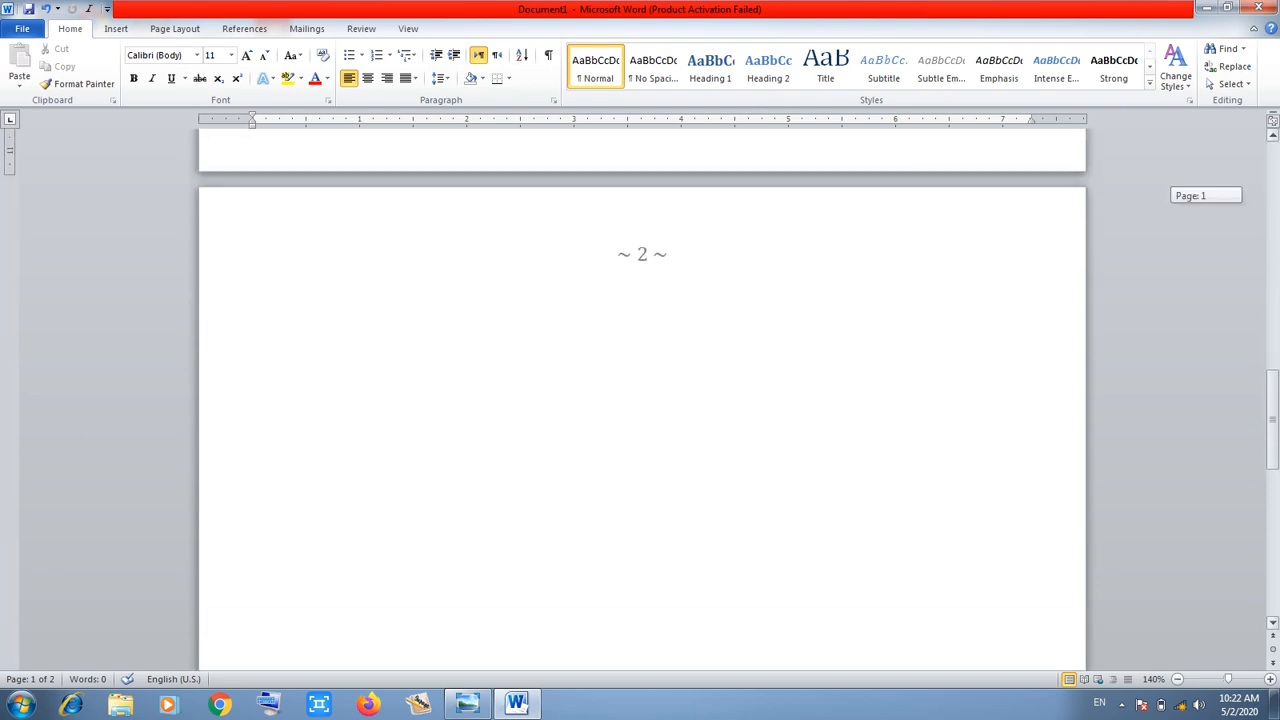
{"action": "left_click", "coordinate": [254, 295]}
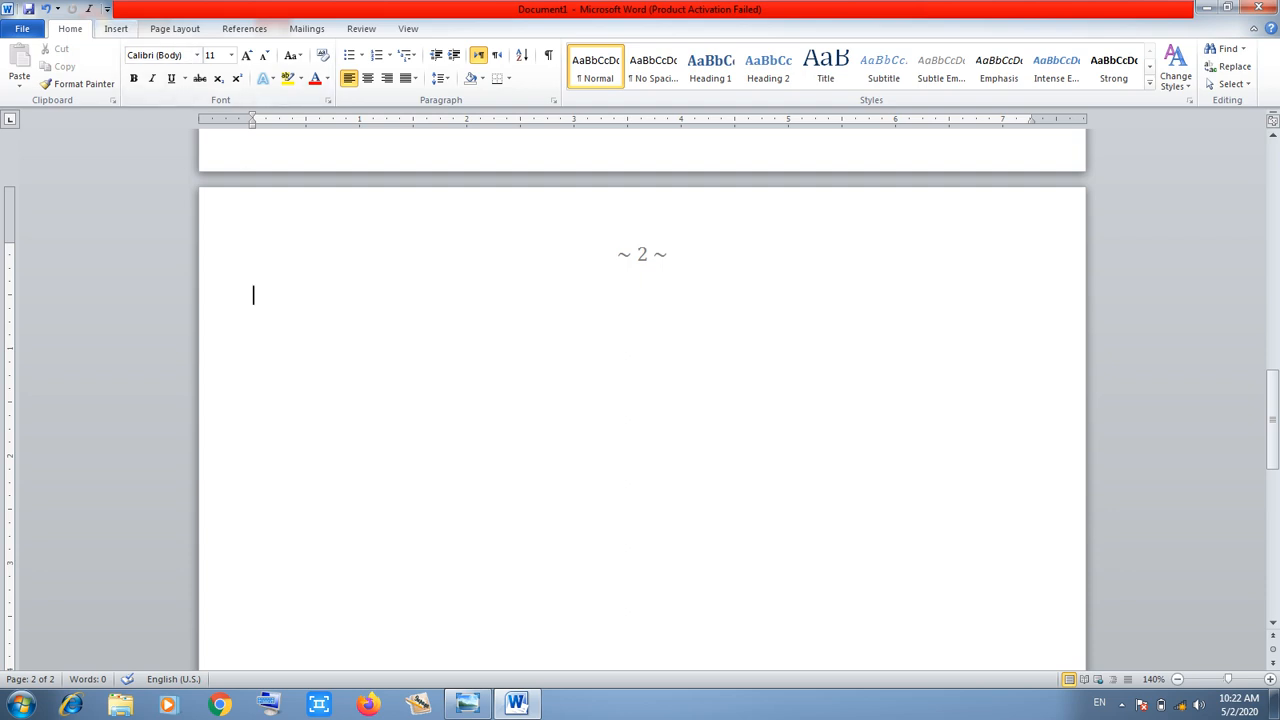
{"action": "left_click", "coordinate": [116, 28]}
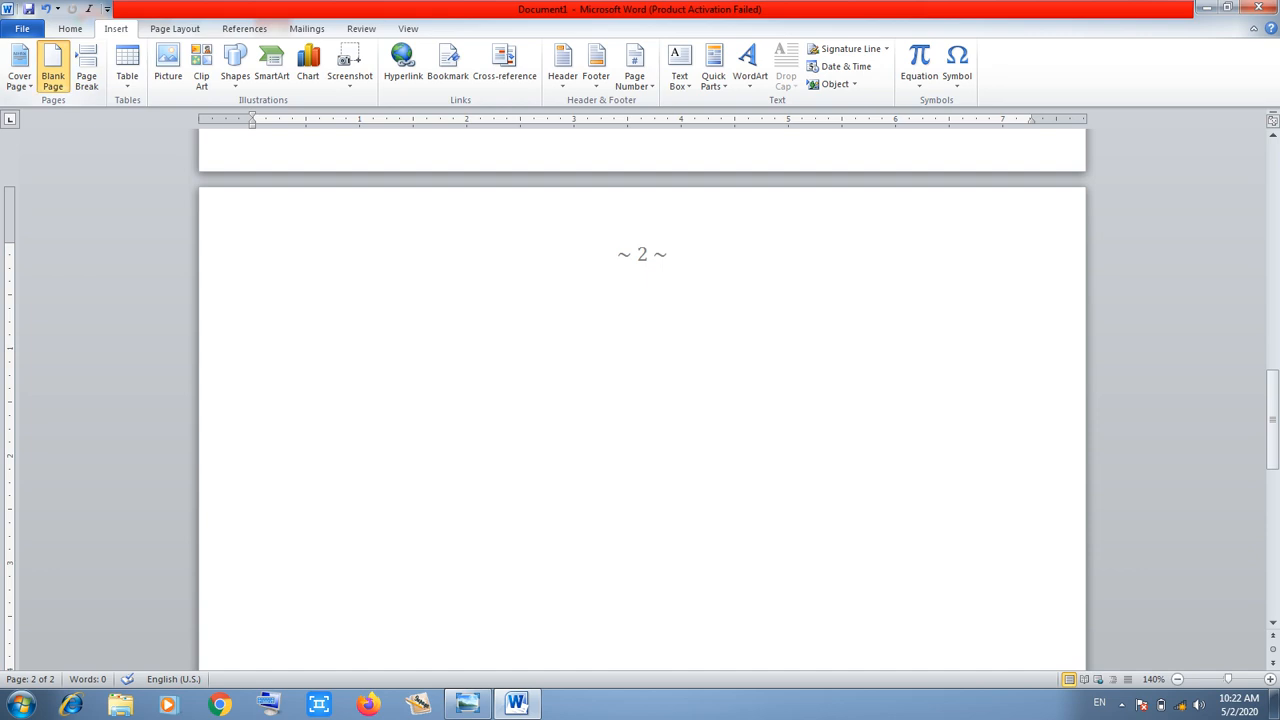
{"action": "left_click", "coordinate": [53, 68]}
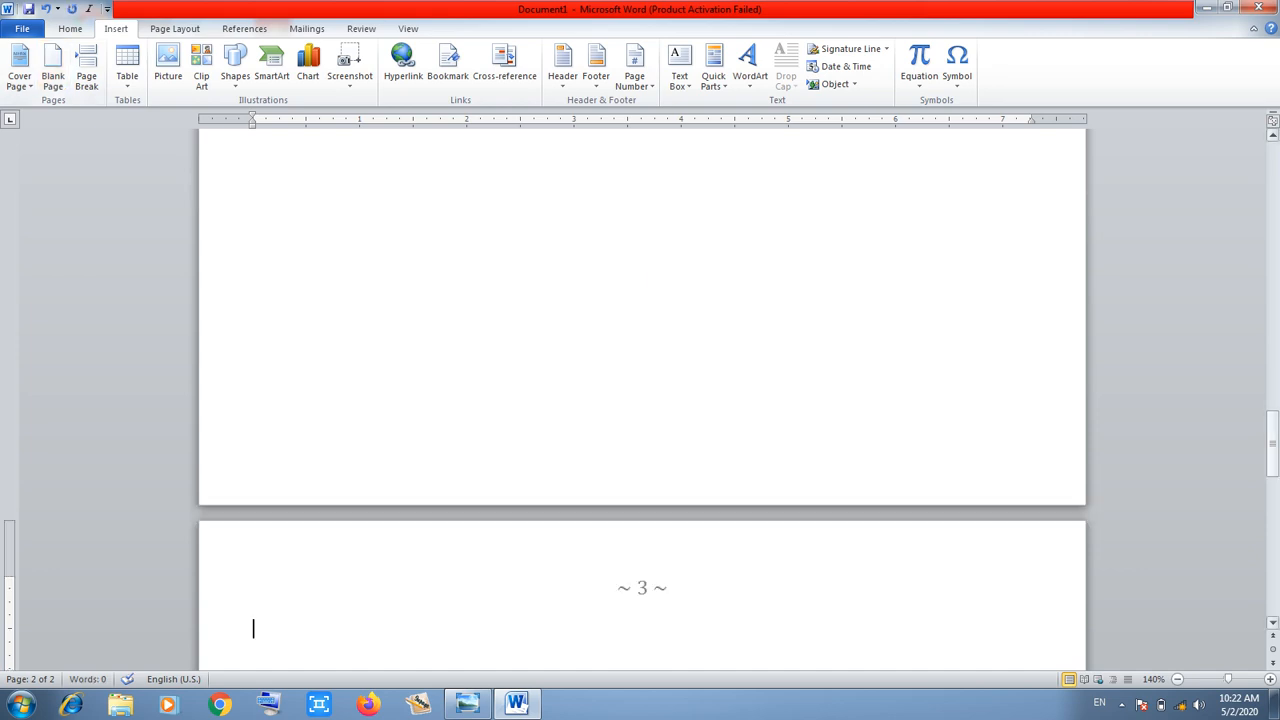
{"action": "left_click_drag", "start_coordinate": [1272, 439], "coordinate": [1272, 480]}
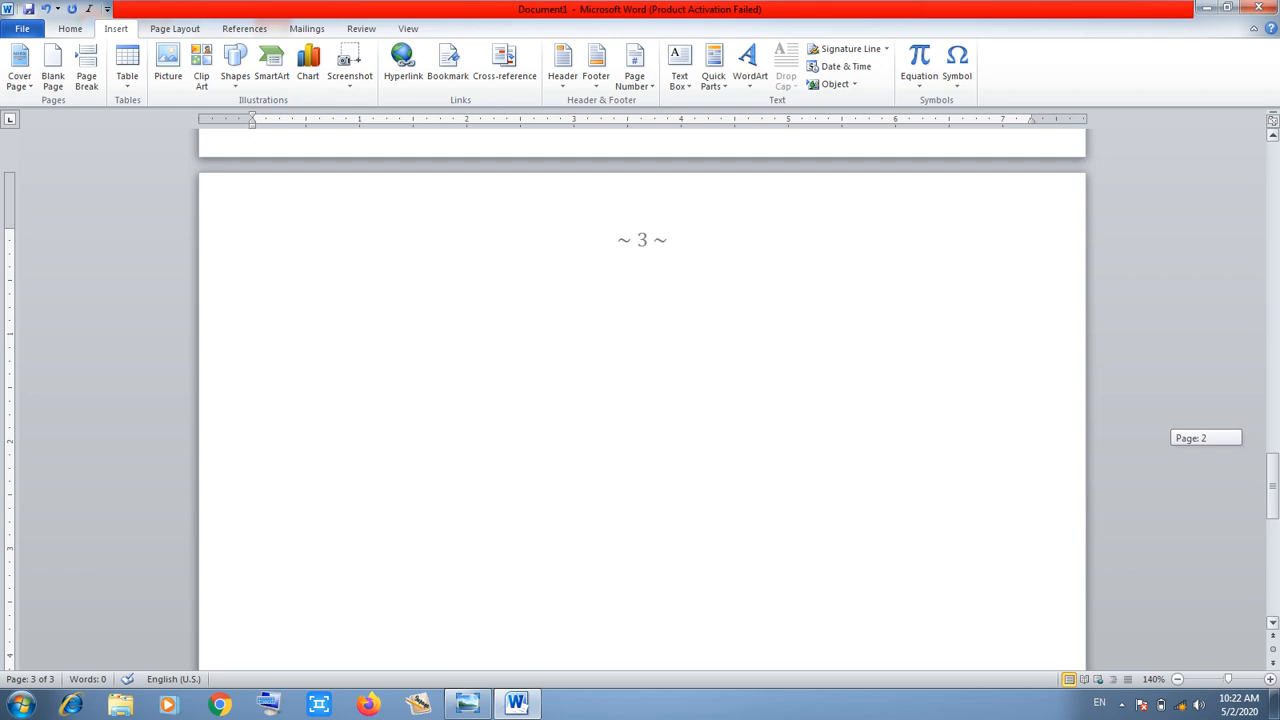
{"action": "mouse_move", "coordinate": [1272, 480]}
{"action": "left_mouse_down"}
{"action": "mouse_move", "coordinate": [1272, 492]}
{"action": "mouse_move", "coordinate": [1272, 461]}
{"action": "left_mouse_up"}
{"action": "left_click_drag", "start_coordinate": [1272, 464], "coordinate": [1272, 175]}
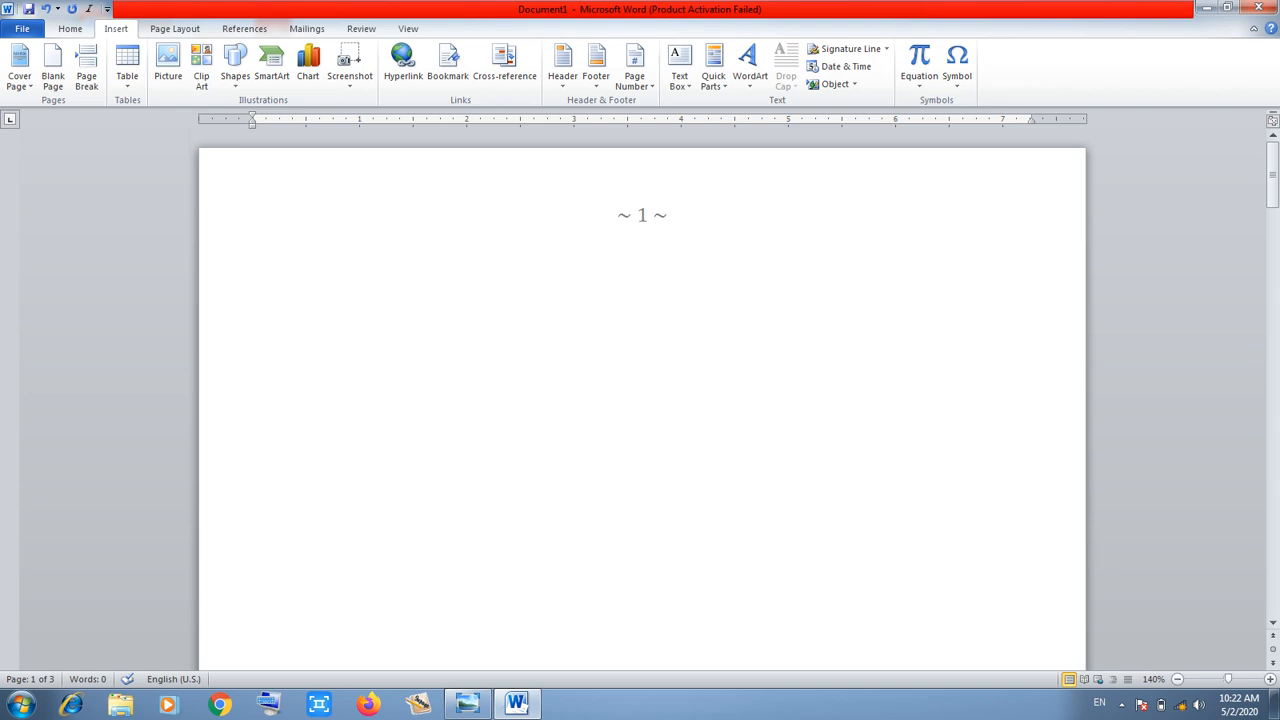
Set the page number format to A, B, C, ... so page 1 reads ~ A ~
{"action": "left_click", "coordinate": [634, 68]}
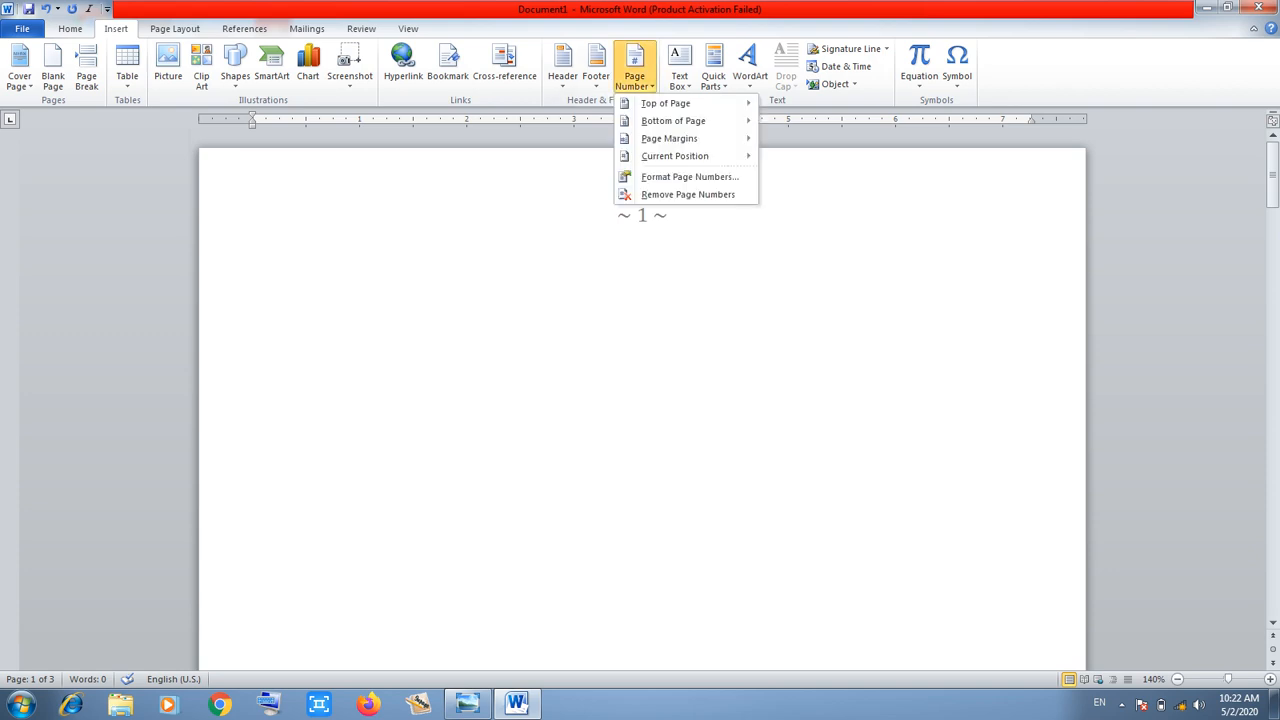
{"action": "mouse_move", "coordinate": [673, 120]}
{"action": "key", "text": "Escape"}
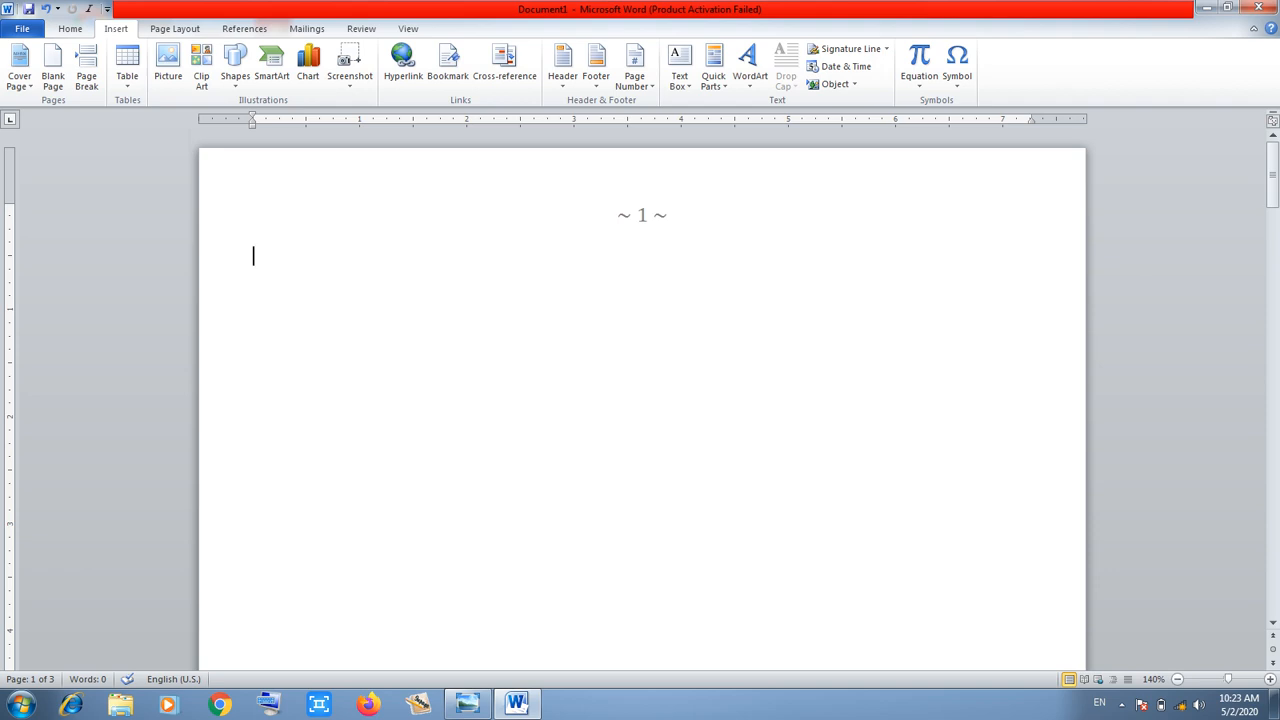
{"action": "left_click", "coordinate": [634, 68]}
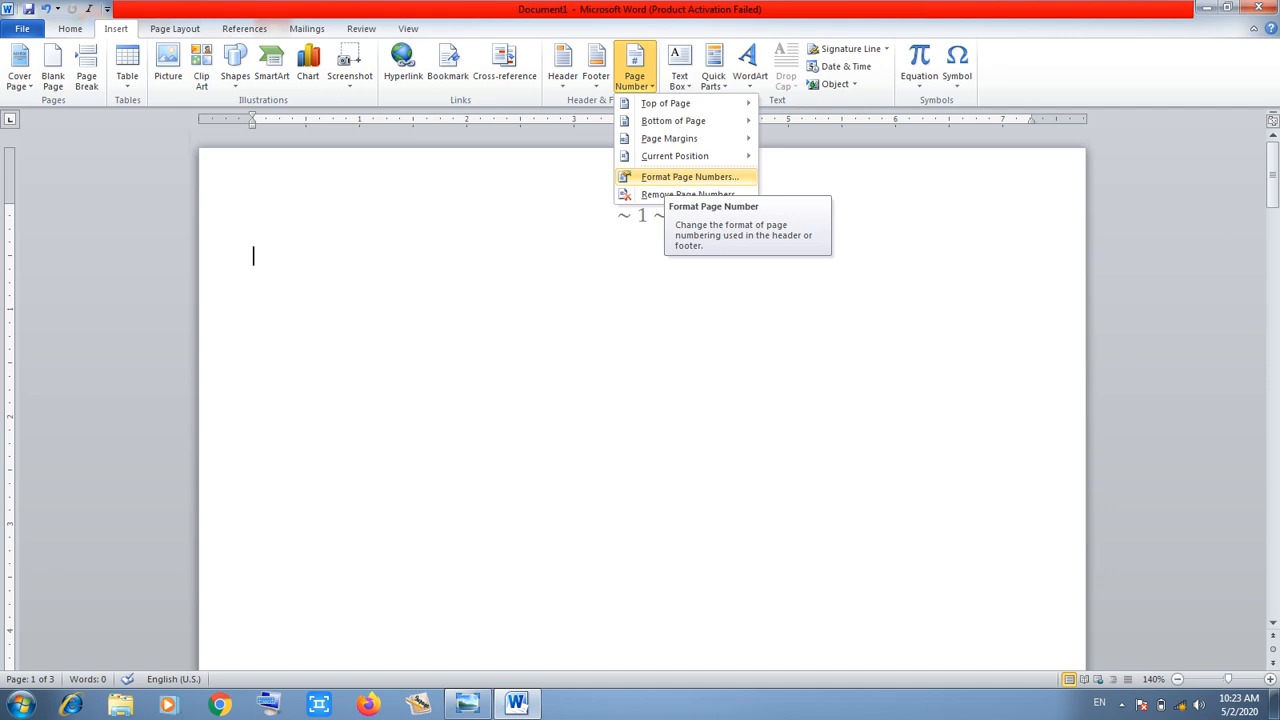
{"action": "left_click", "coordinate": [668, 177]}
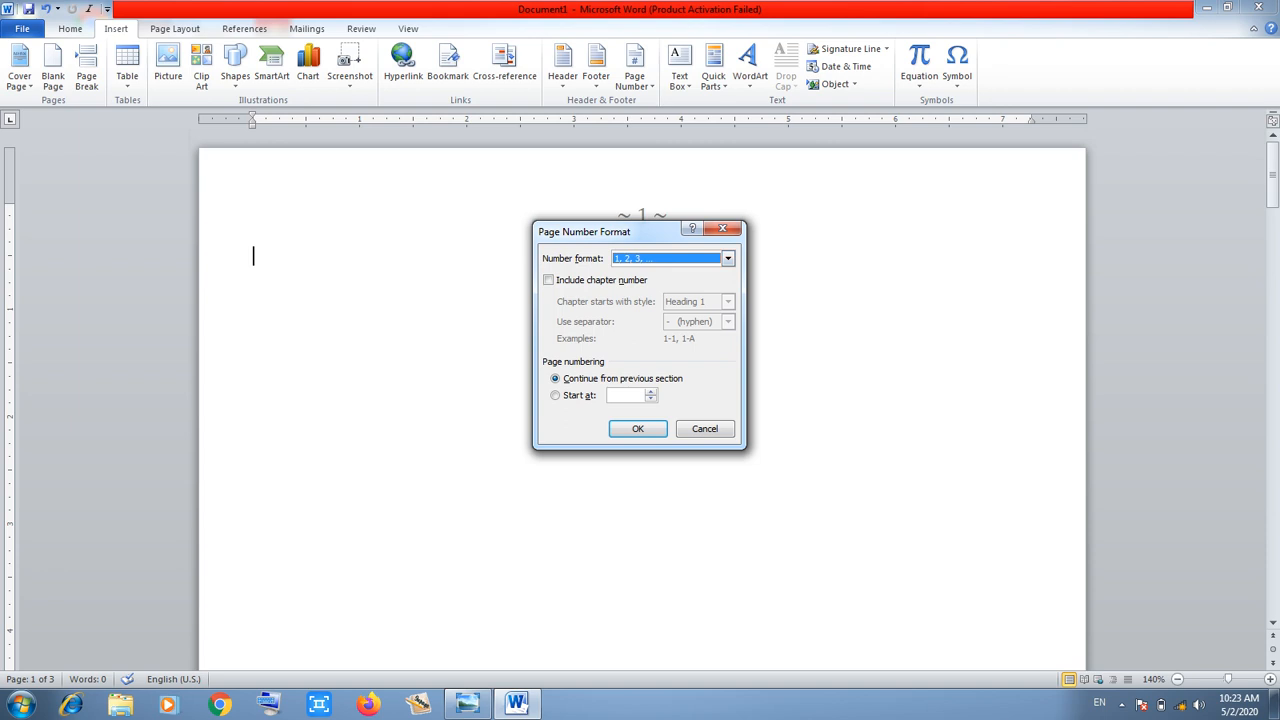
{"action": "left_click", "coordinate": [728, 259]}
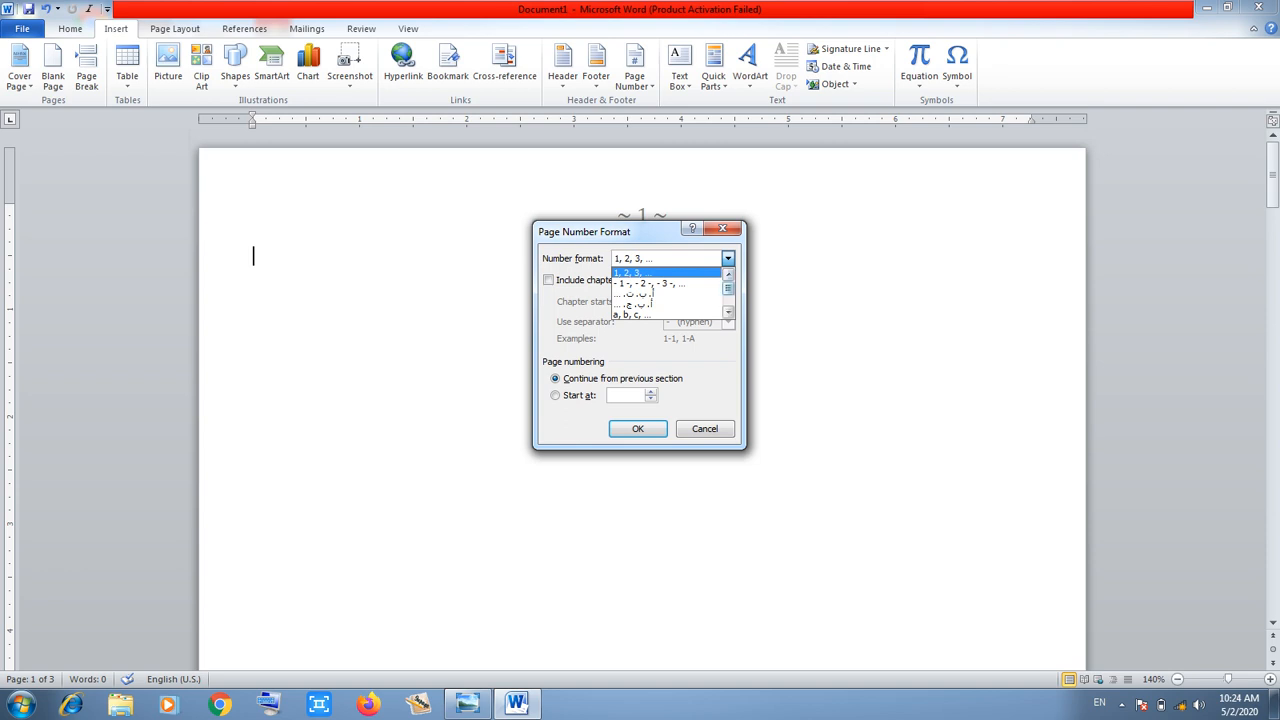
{"action": "scroll", "coordinate": [665, 293], "scroll_direction": "down", "scroll_amount": 3}
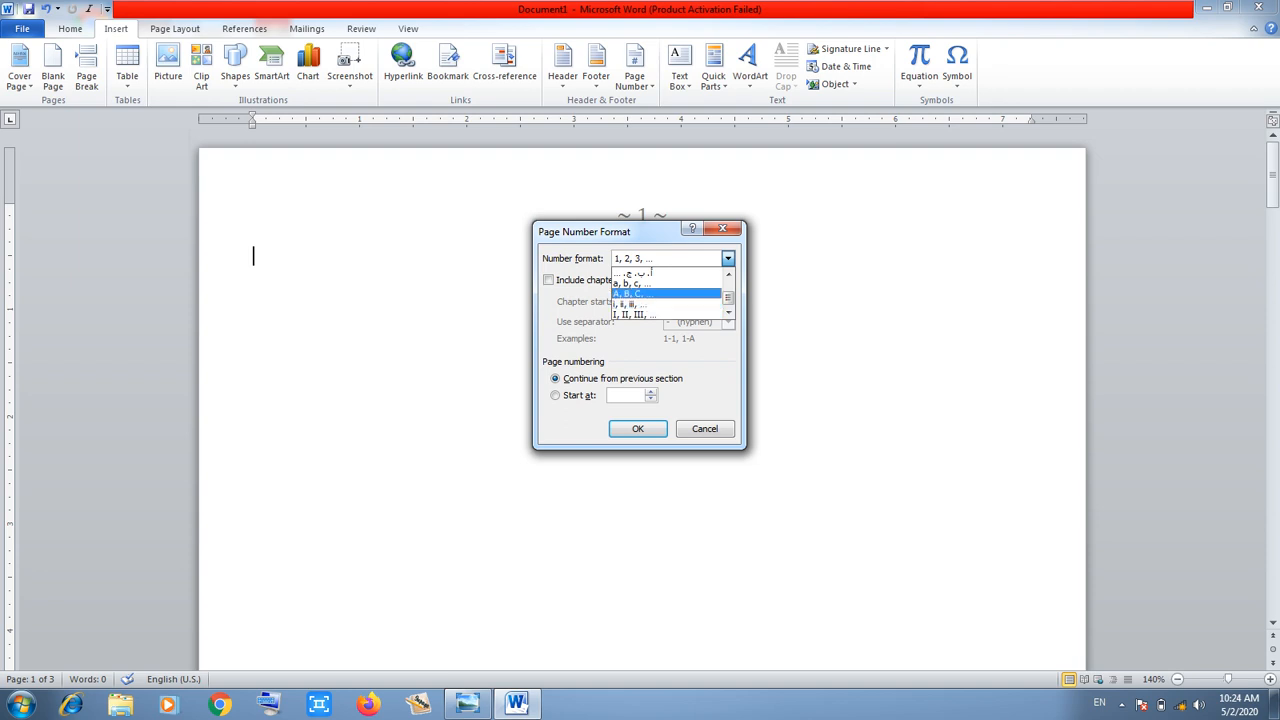
{"action": "left_click", "coordinate": [660, 293]}
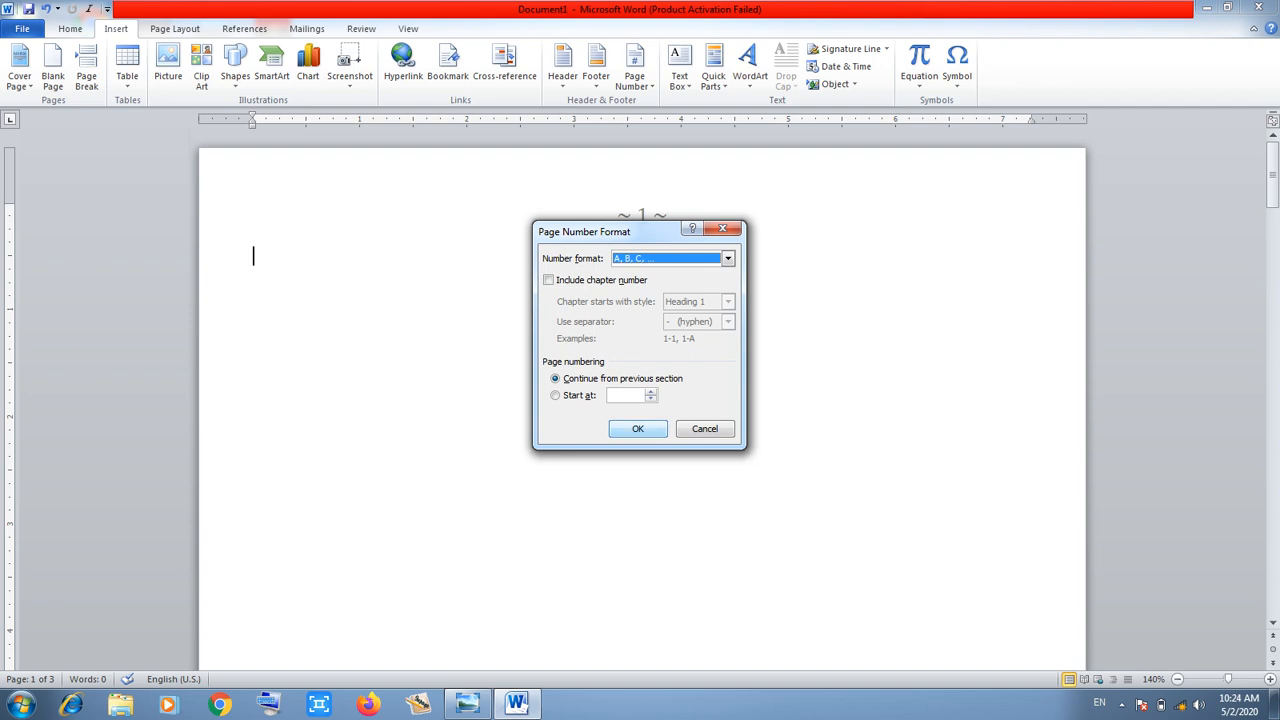
{"action": "left_click", "coordinate": [637, 428]}
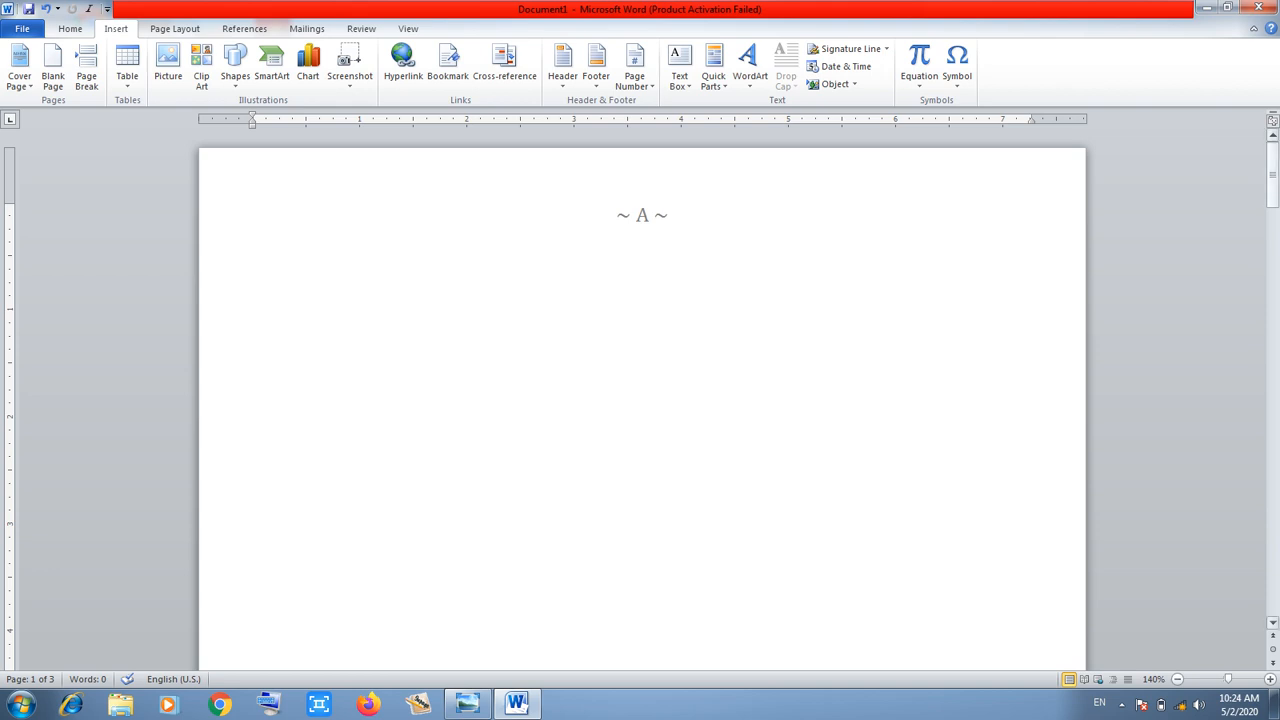
Remove all ~ A ~ style page numbers from the document headers
{"action": "mouse_move", "coordinate": [1272, 165]}
{"action": "left_mouse_down"}
{"action": "mouse_move", "coordinate": [1272, 442]}
{"action": "mouse_move", "coordinate": [1272, 160]}
{"action": "left_mouse_up"}
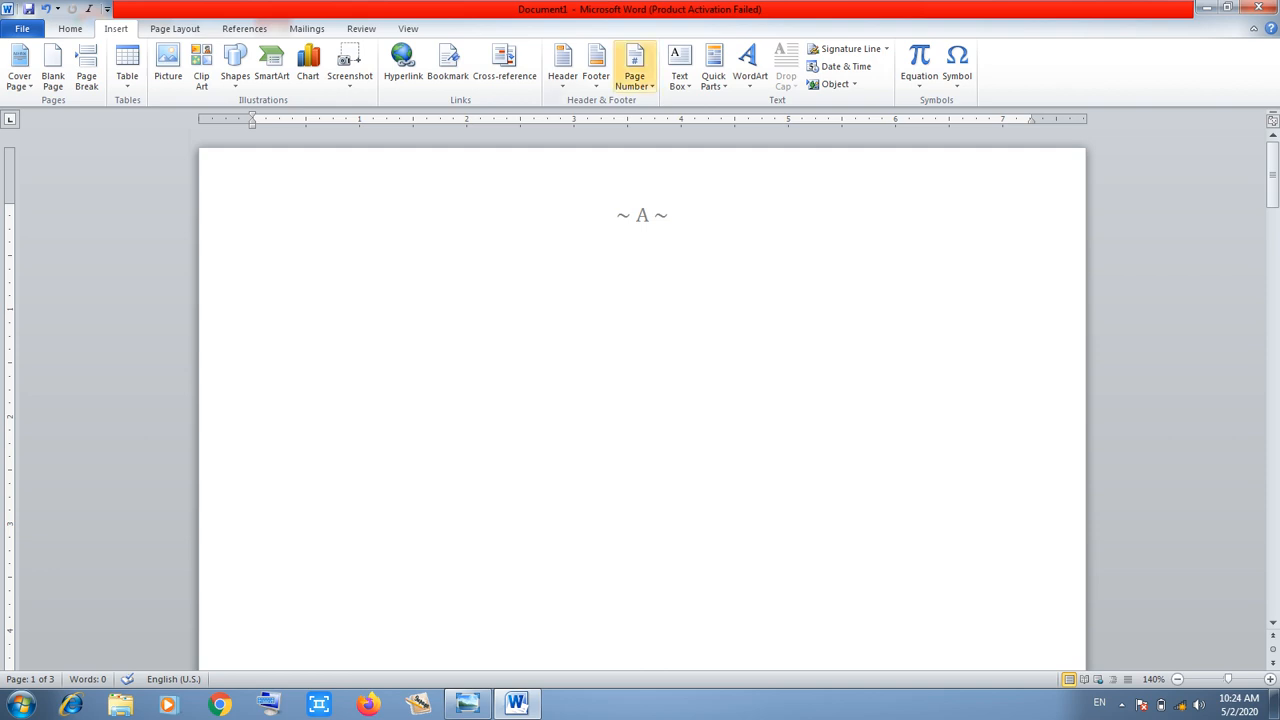
{"action": "left_click", "coordinate": [634, 72]}
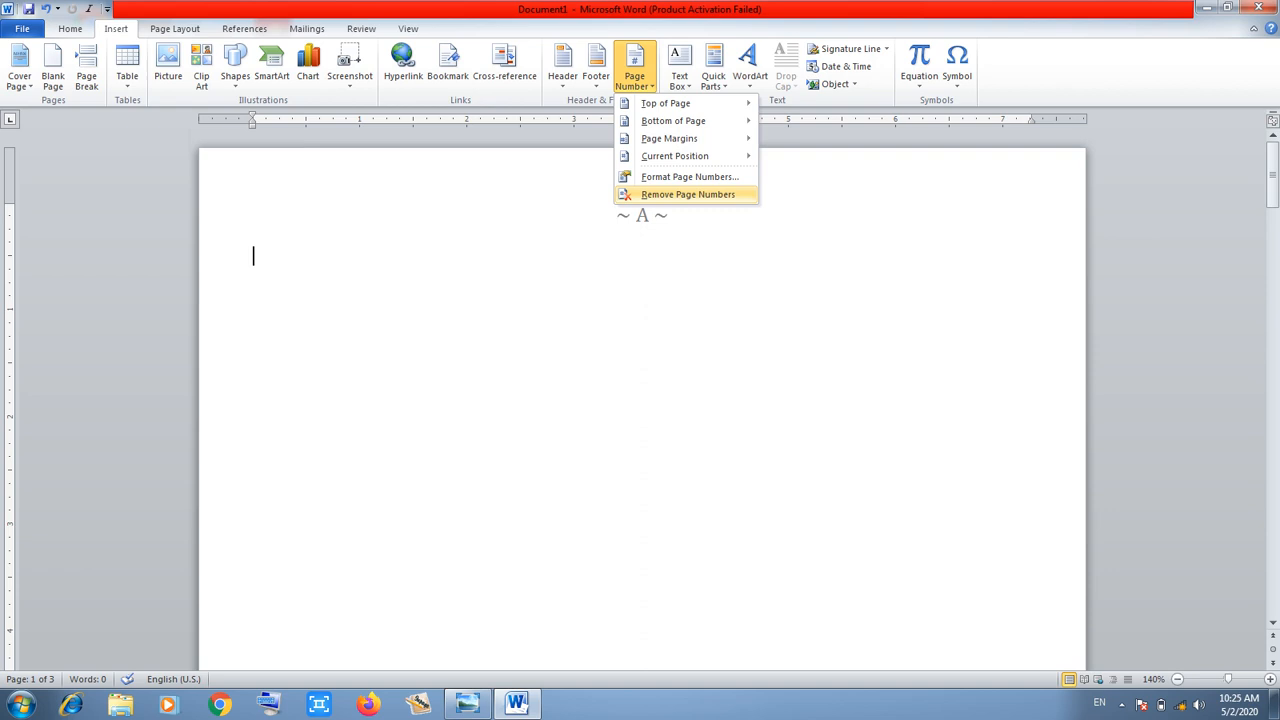
{"action": "left_click", "coordinate": [688, 195]}
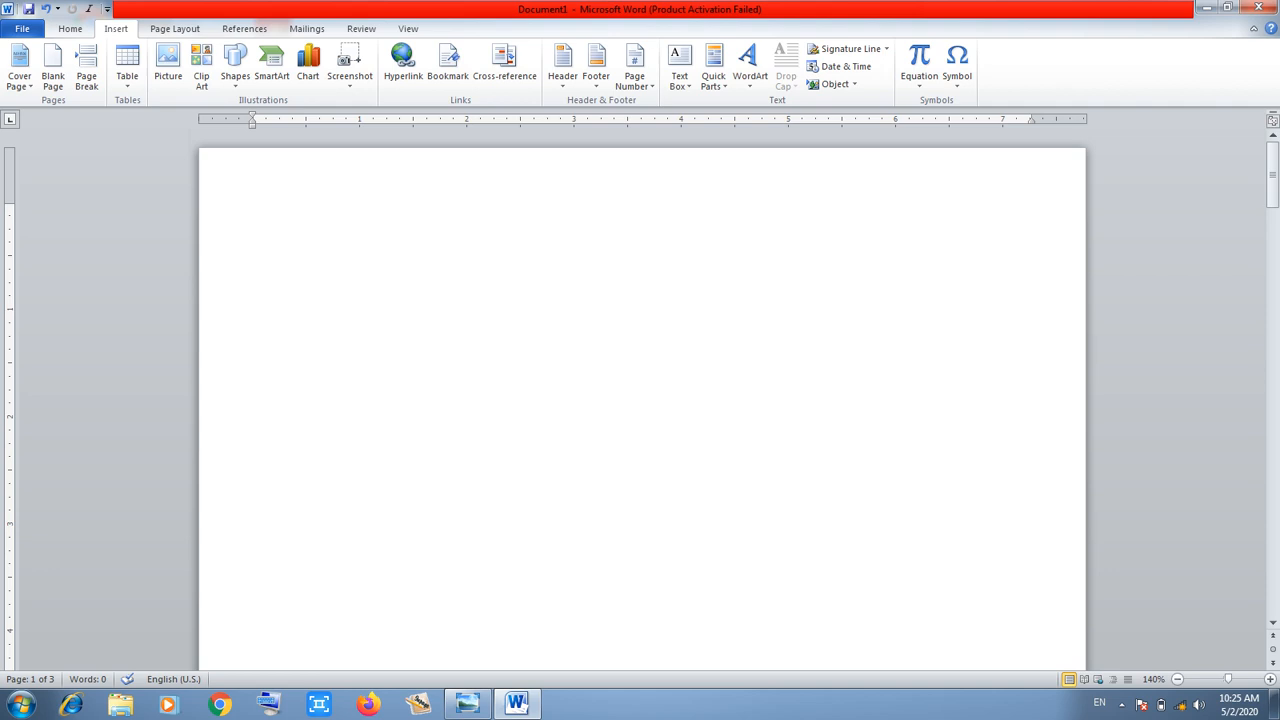
Generate sample paragraphs with =RAND(8,8), growing the document to four pages and 1,315 words
{"action": "type", "text": "="}
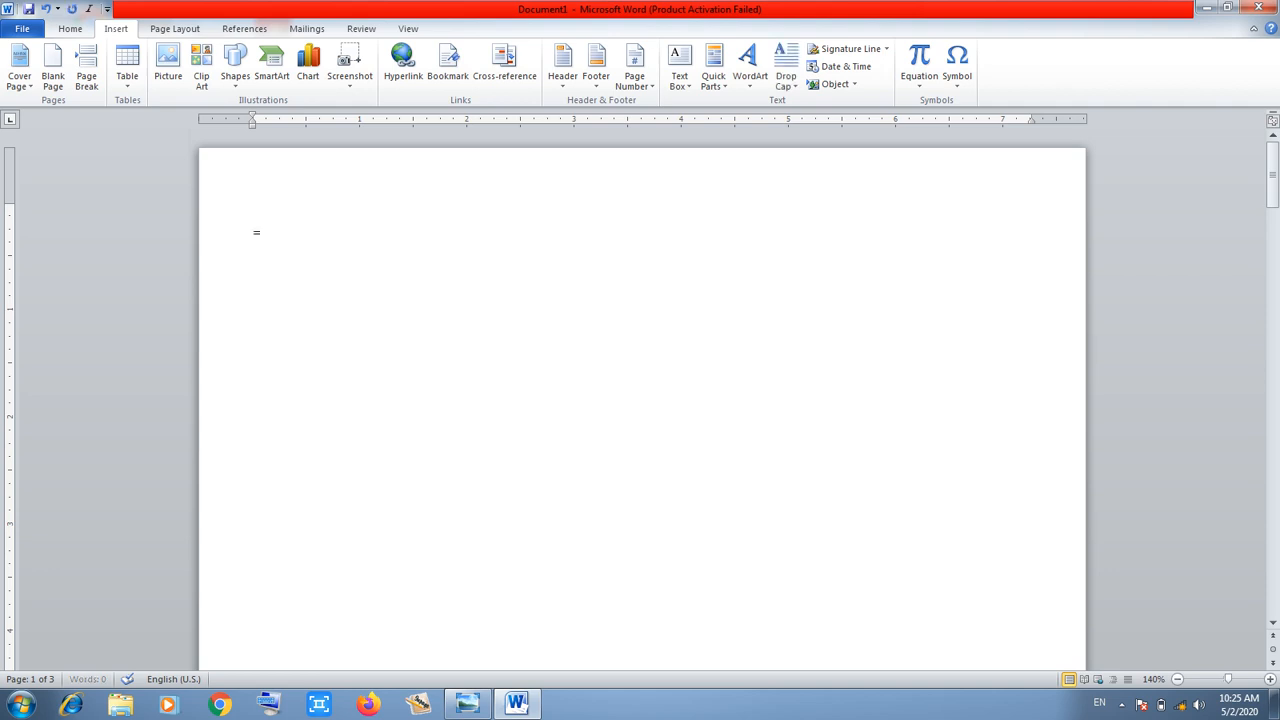
{"action": "type", "text": "RAND(8,8)"}
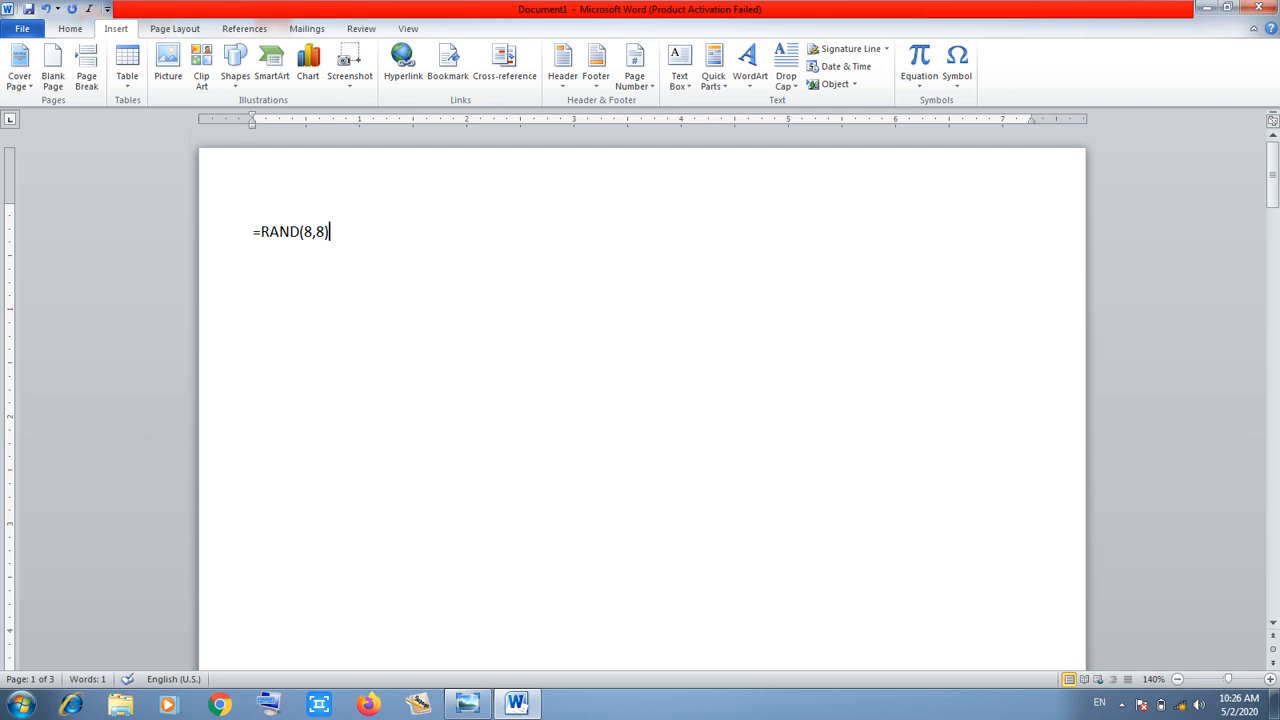
{"action": "key", "text": "Return"}
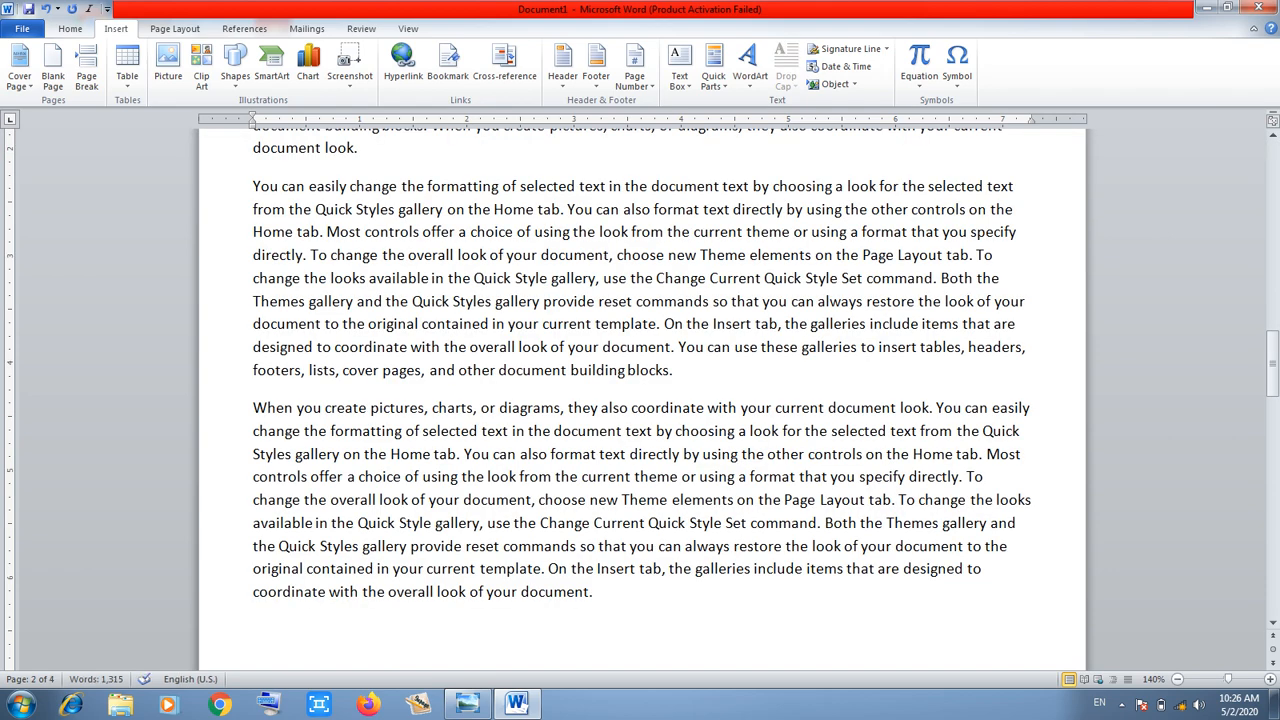
{"action": "left_click_drag", "start_coordinate": [1272, 347], "coordinate": [1272, 145]}
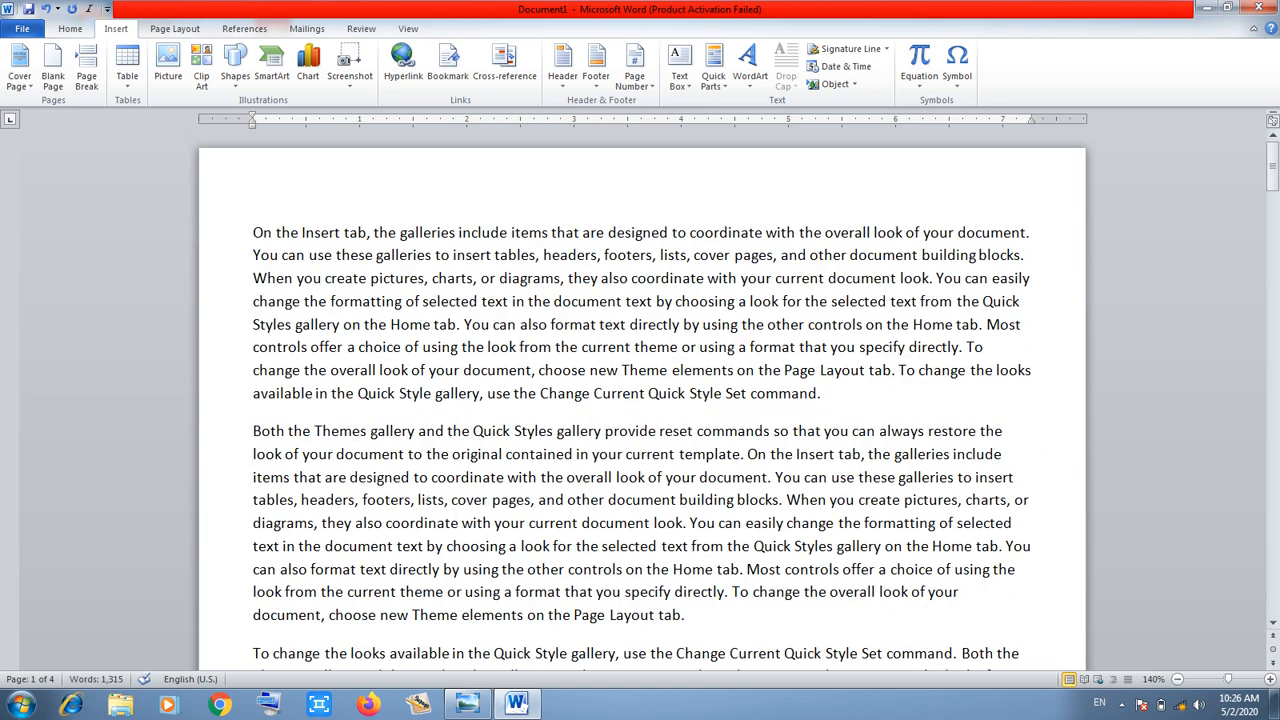
Insert a circular pull-quote text box from the built-in text box gallery
{"action": "left_click", "coordinate": [679, 70]}
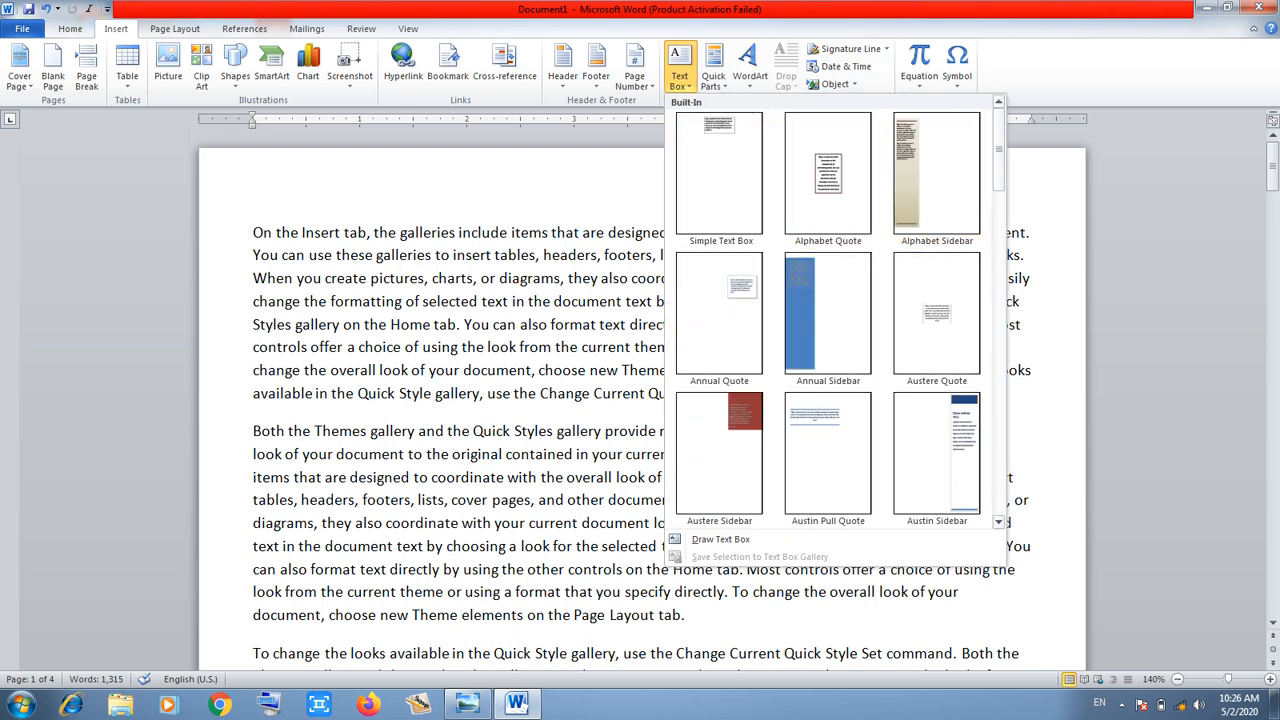
{"action": "scroll", "coordinate": [998, 521], "scroll_direction": "down", "scroll_amount": 3}
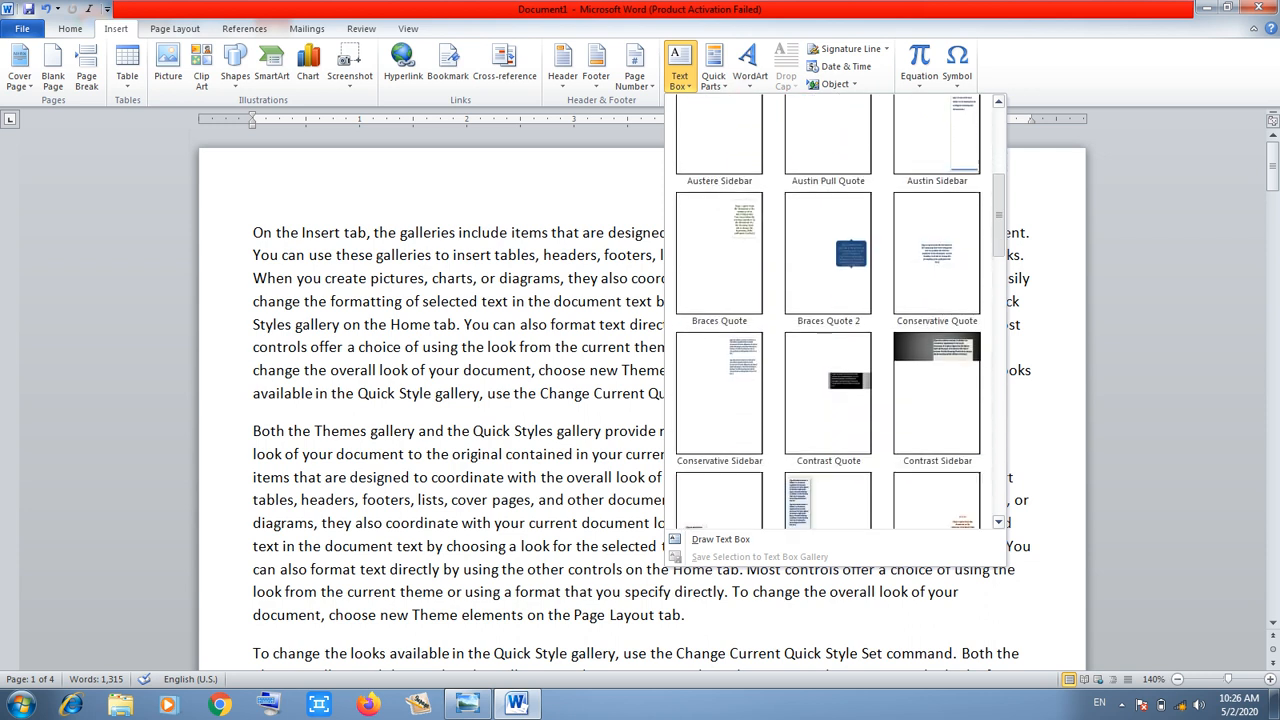
{"action": "scroll", "coordinate": [848, 252], "scroll_direction": "down", "scroll_amount": 6}
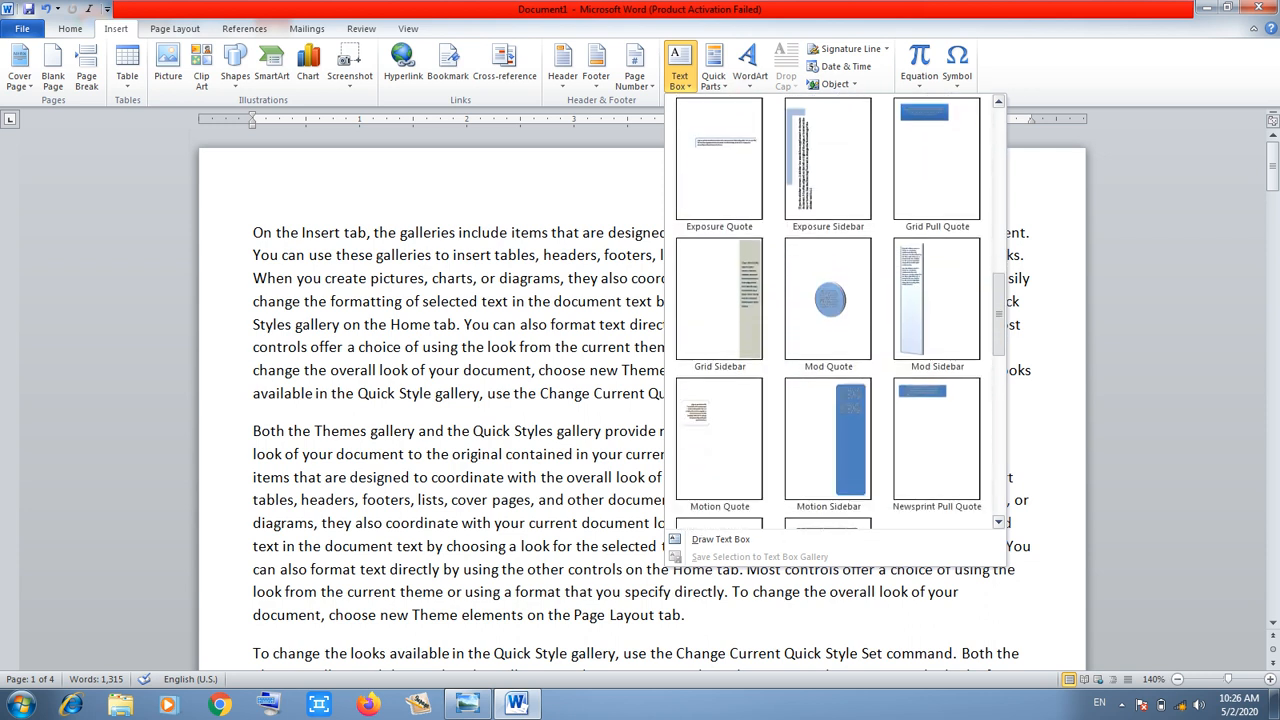
{"action": "scroll", "coordinate": [848, 252], "scroll_direction": "down", "scroll_amount": 1}
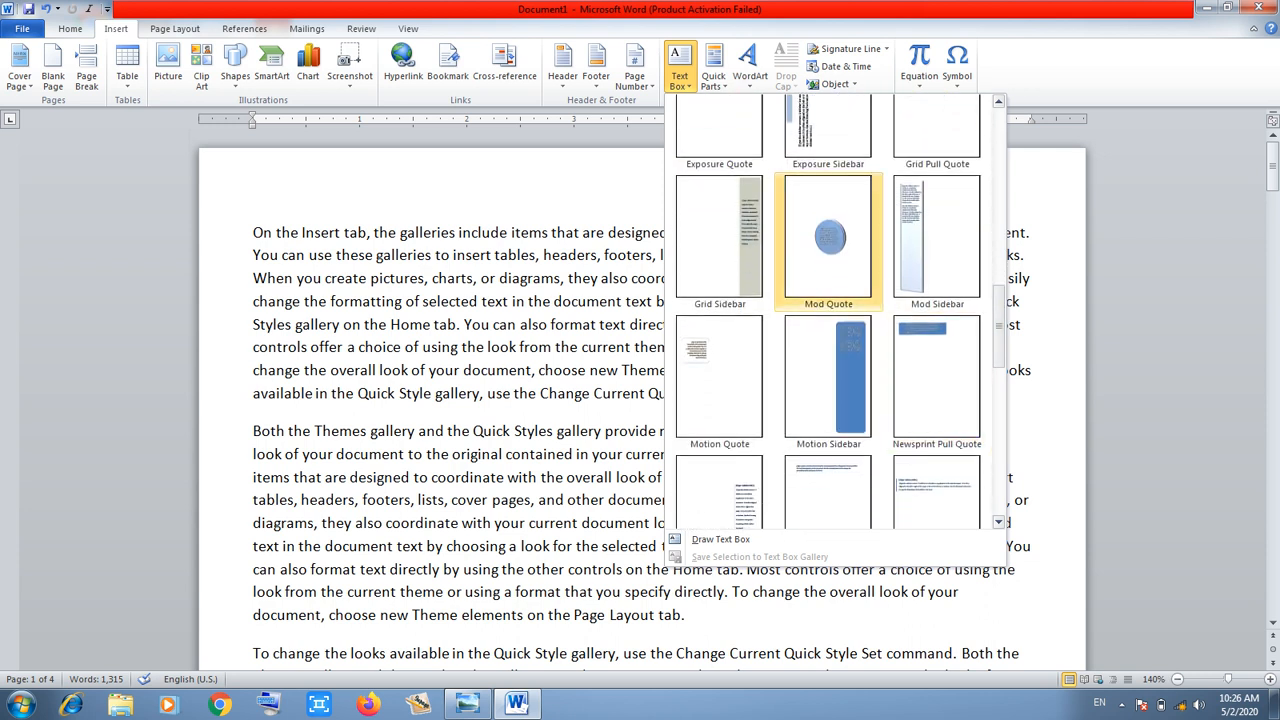
{"action": "left_click", "coordinate": [828, 245]}
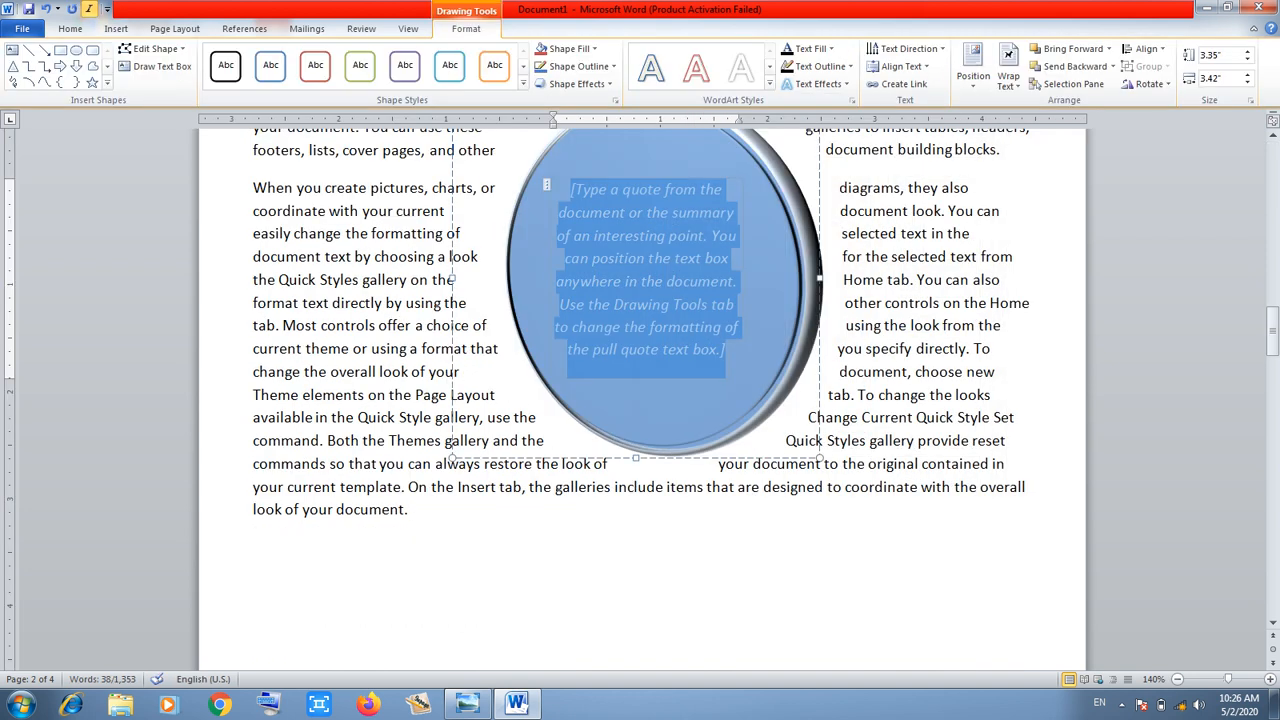
Drag the pull-quote circle up into the paragraph above and delete its placeholder text
{"action": "left_click_drag", "start_coordinate": [1272, 339], "coordinate": [1272, 308]}
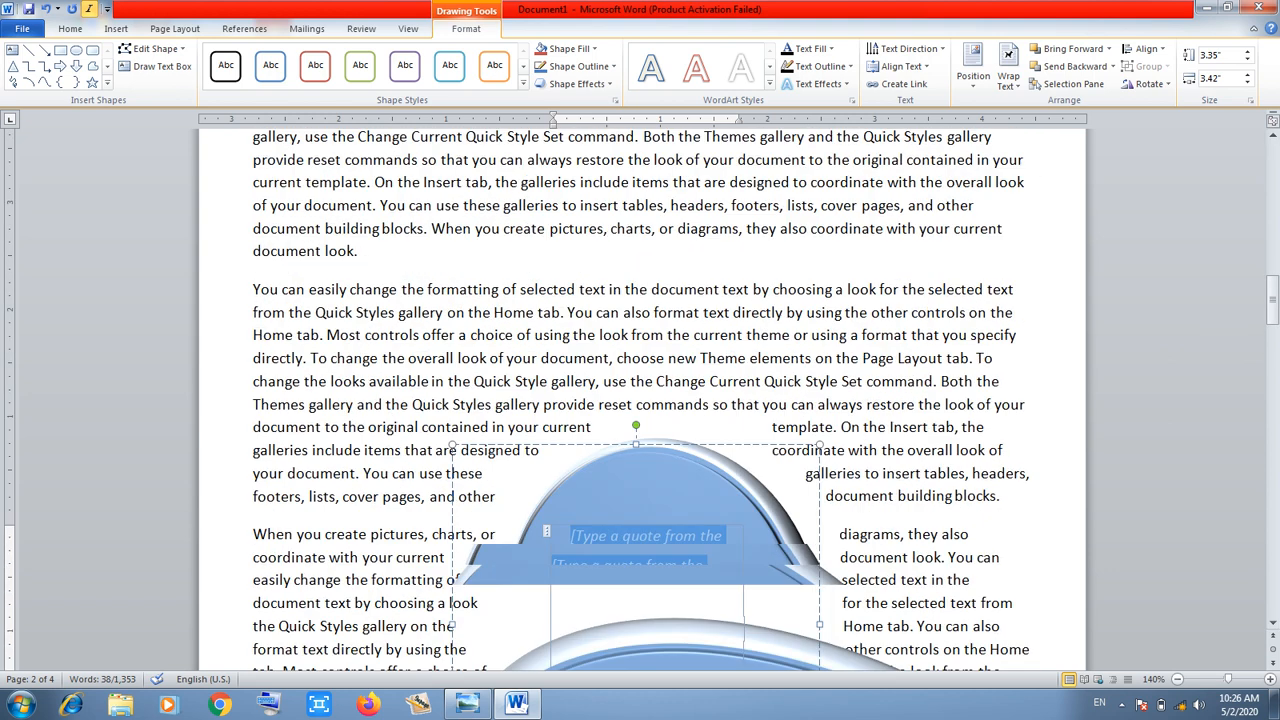
{"action": "left_click_drag", "start_coordinate": [700, 445], "coordinate": [697, 180]}
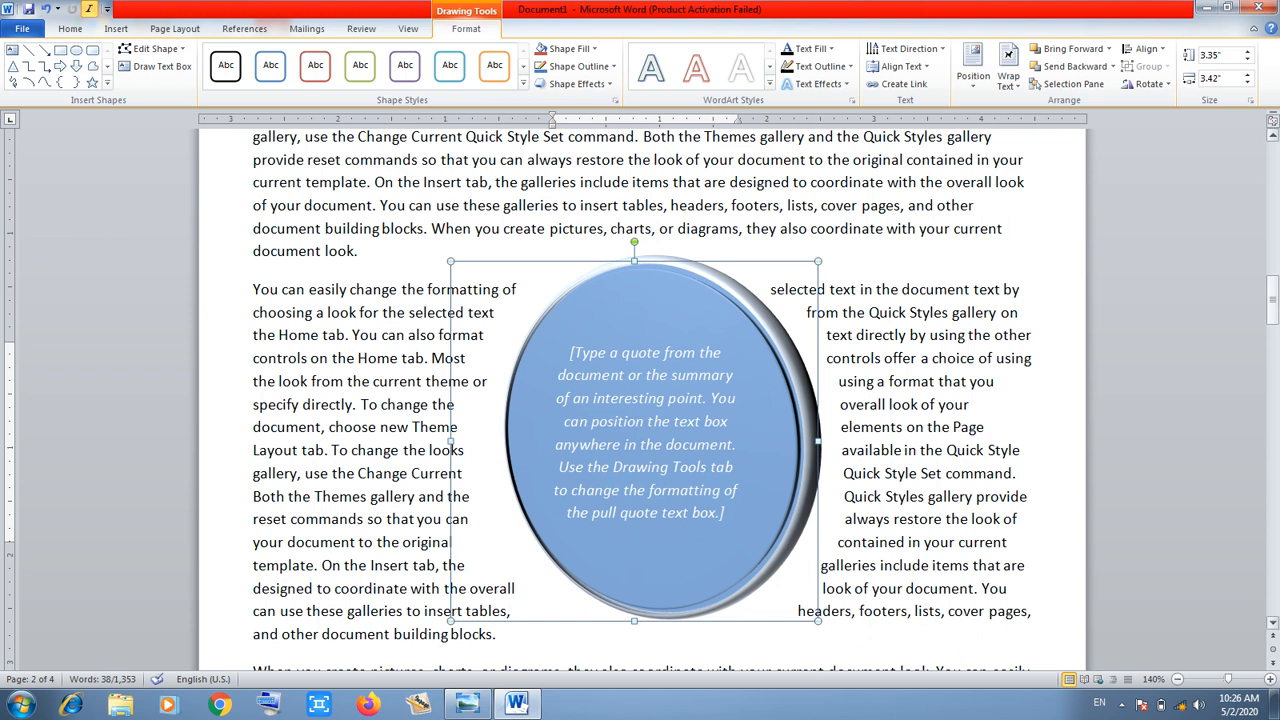
{"action": "mouse_move", "coordinate": [1272, 302]}
{"action": "left_mouse_down"}
{"action": "mouse_move", "coordinate": [1272, 262]}
{"action": "mouse_move", "coordinate": [1272, 294]}
{"action": "left_mouse_up"}
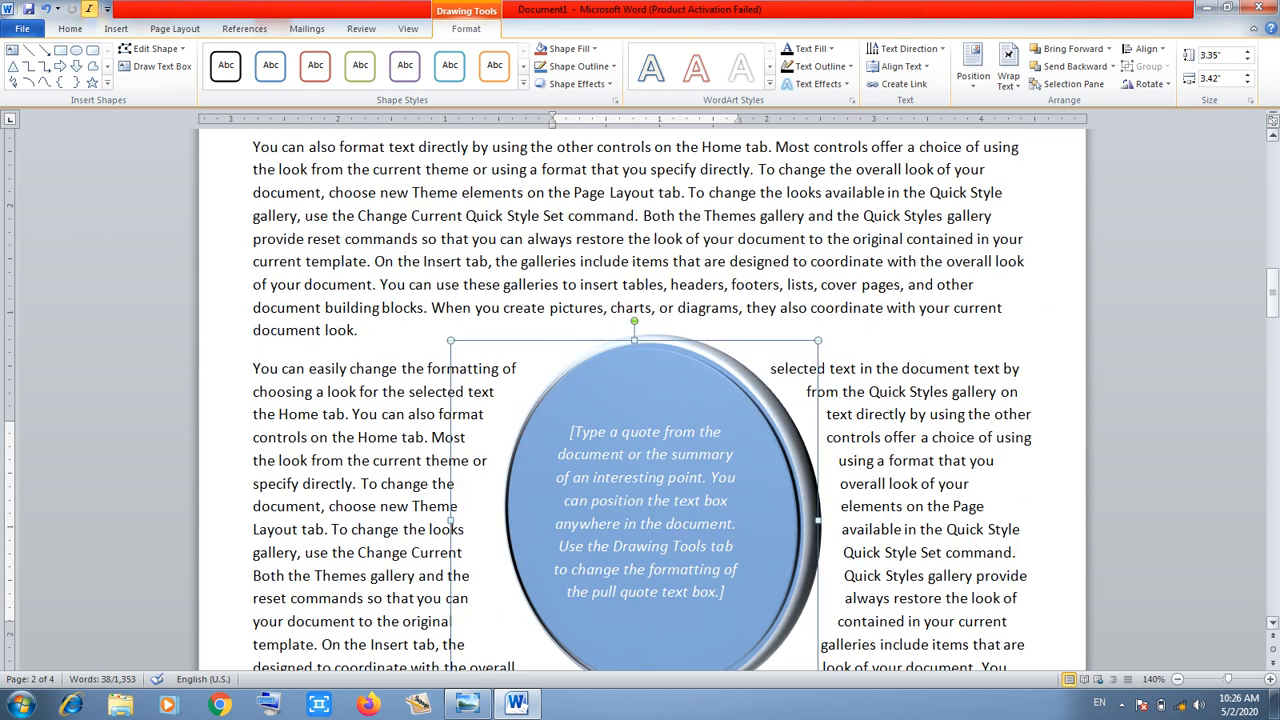
{"action": "left_click_drag", "start_coordinate": [700, 356], "coordinate": [693, 170]}
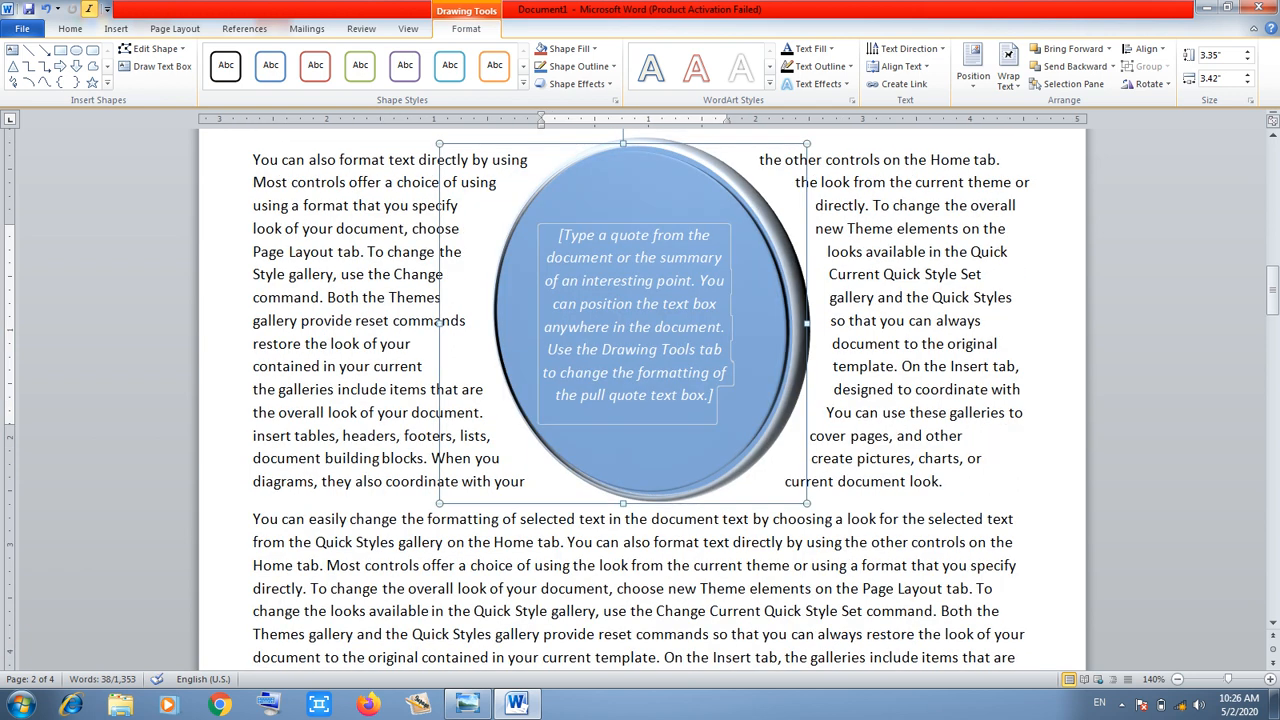
{"action": "left_click", "coordinate": [640, 325]}
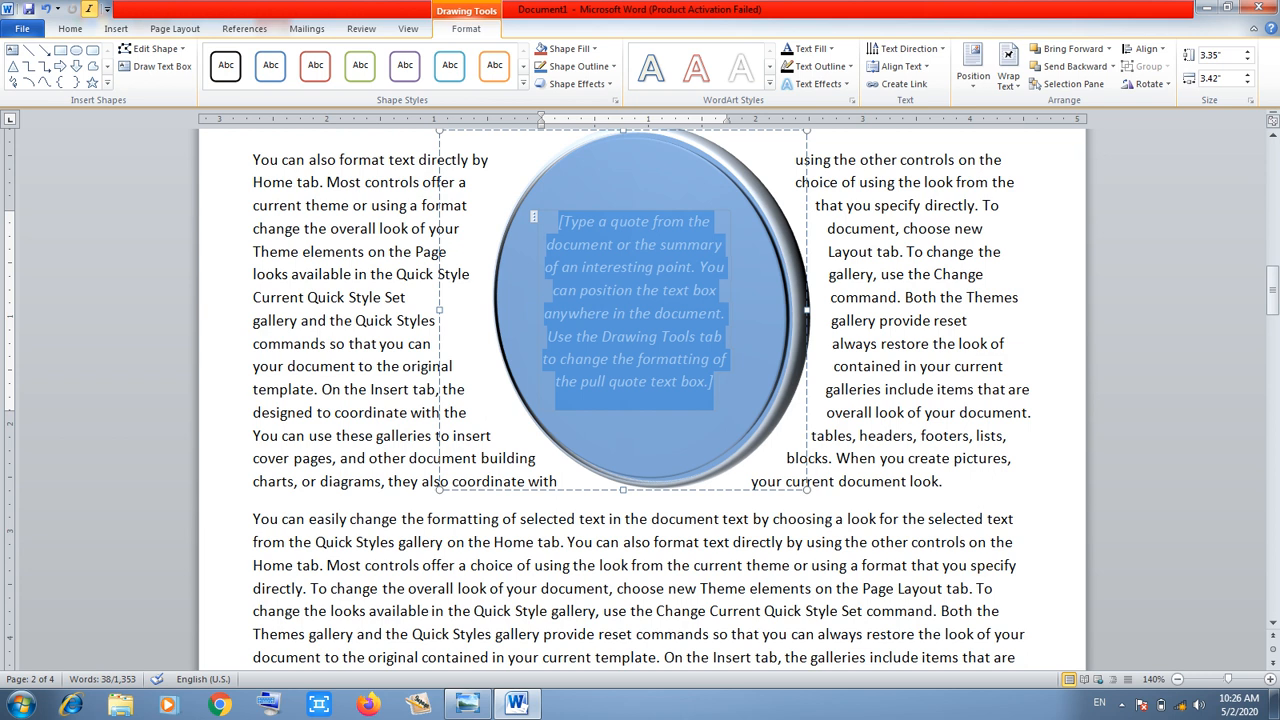
{"action": "key", "text": "Delete"}
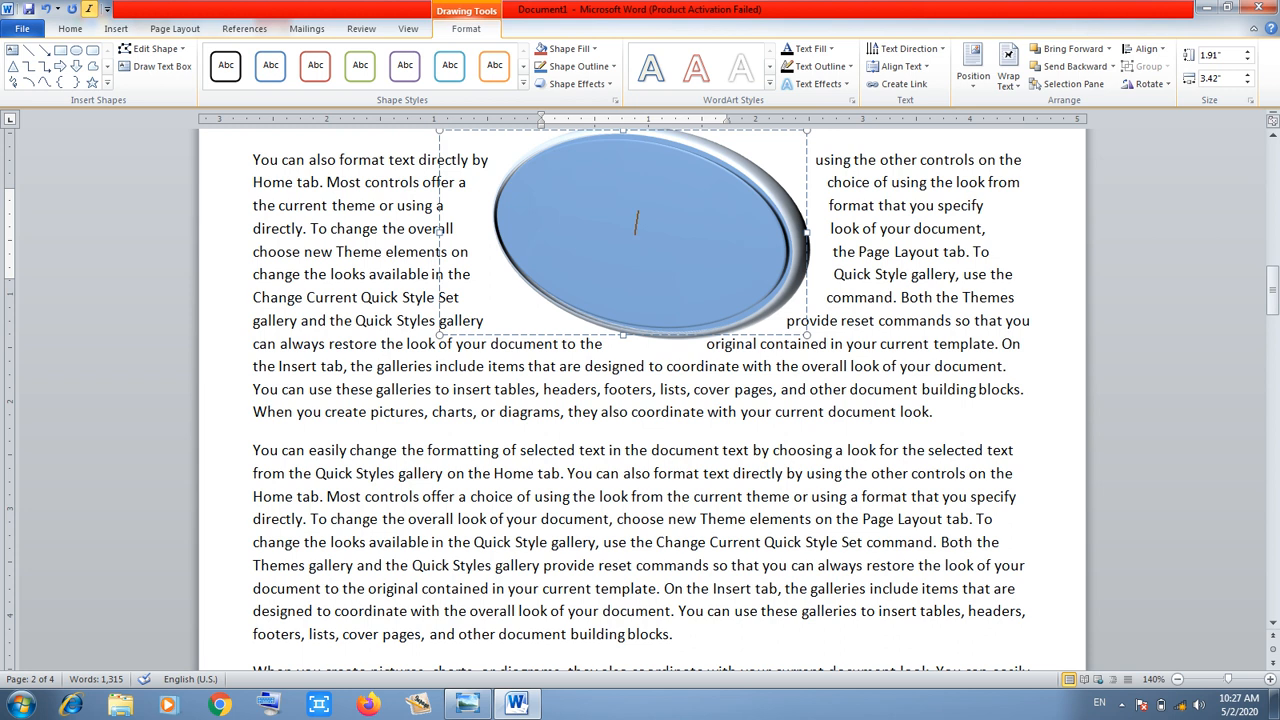
Type 'MAY ALLAH CONFER UPON YOU ALL THE RICHES OF WORLD?' into the pull-quote, correcting typos
{"action": "type", "text": "MAY ALLA"}
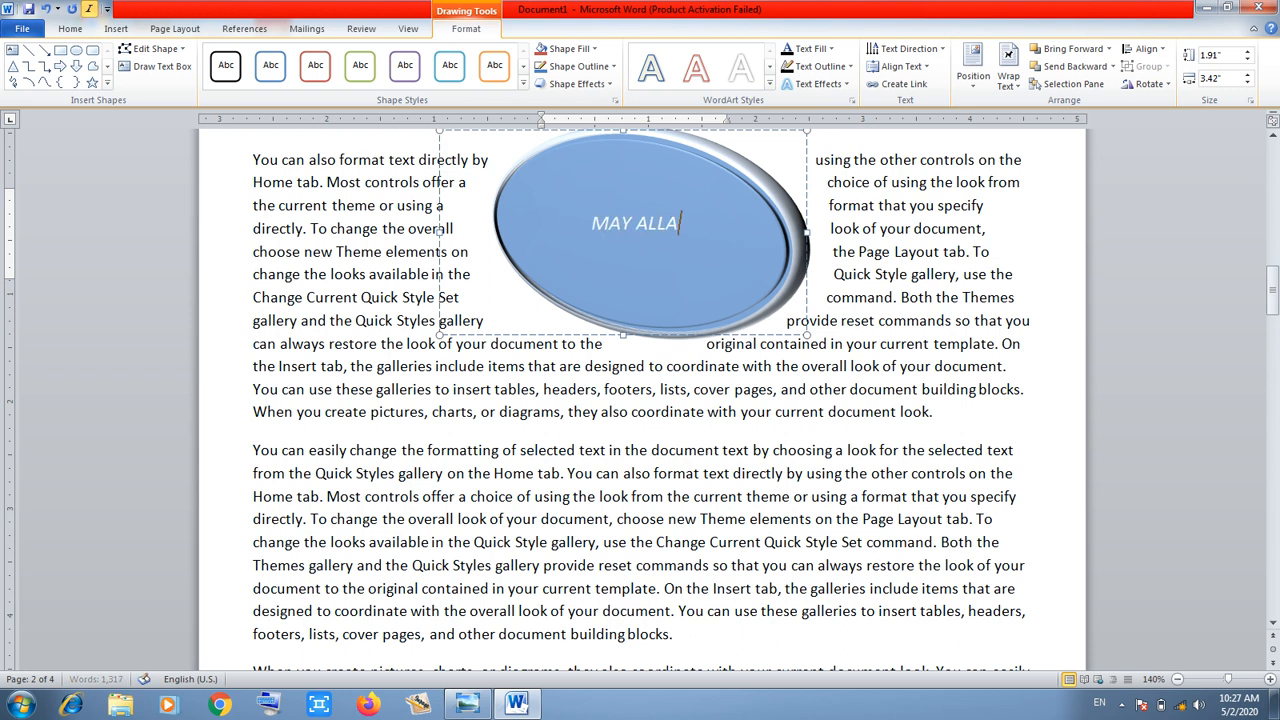
{"action": "type", "text": "H CONCER"}
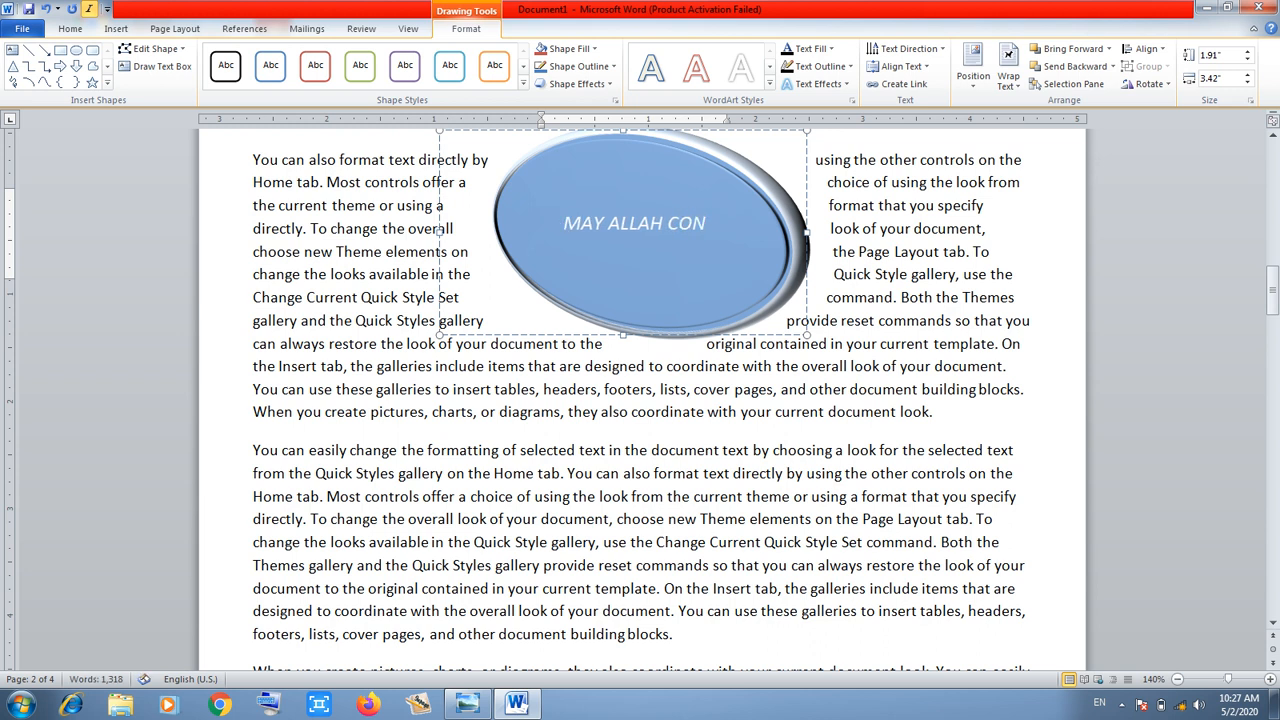
{"action": "key", "text": "BackSpace"}
{"action": "key", "text": "BackSpace"}
{"action": "key", "text": "BackSpace"}
{"action": "type", "text": "FE"}
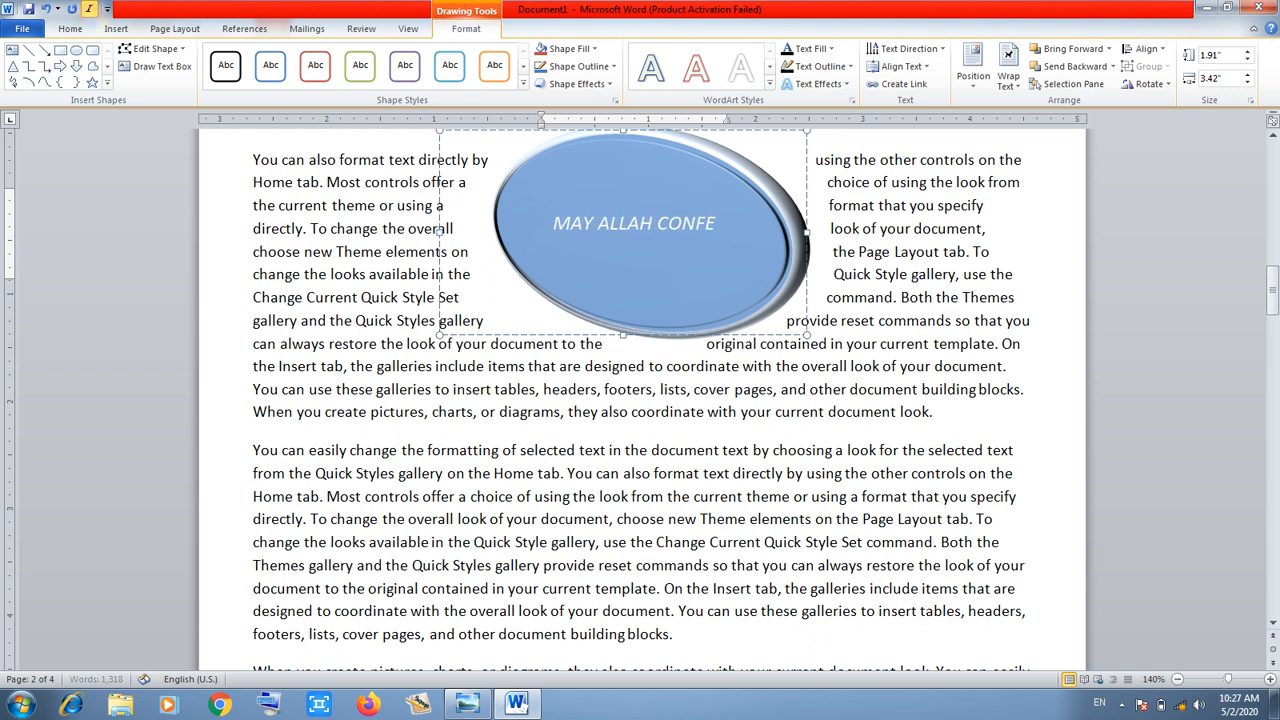
{"action": "type", "text": "R UPO"}
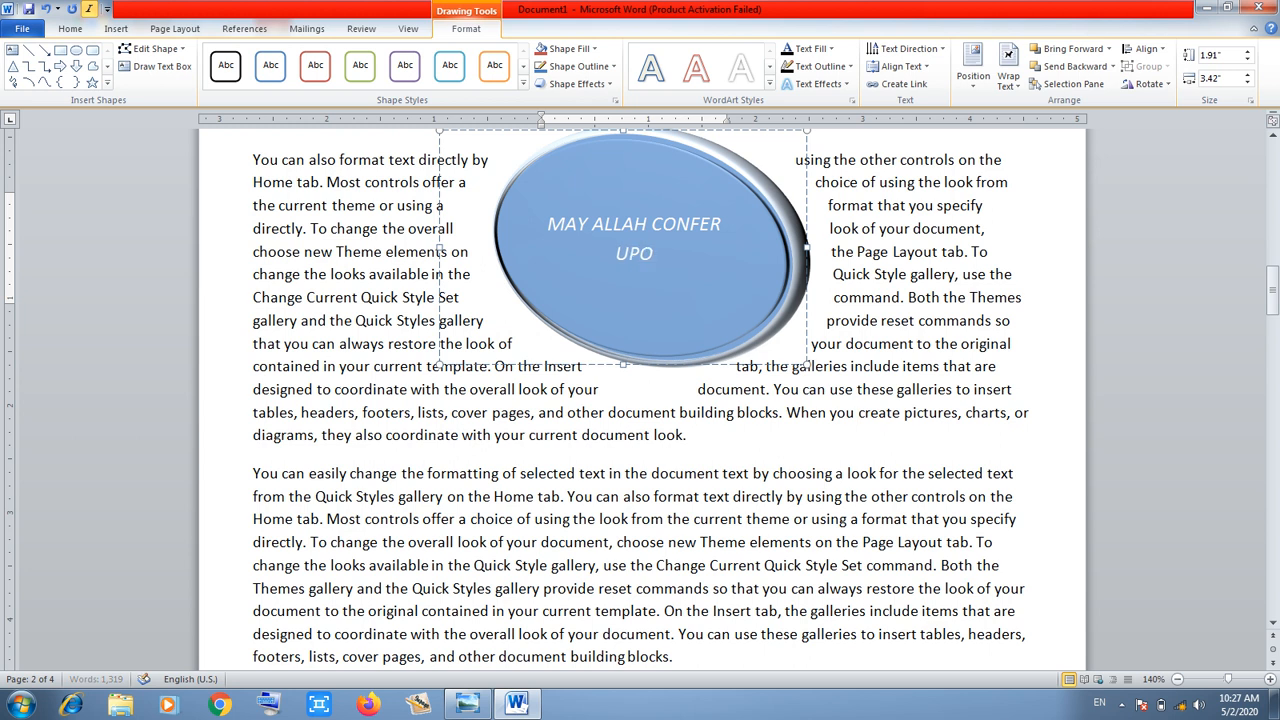
{"action": "type", "text": "N YOU ALL"}
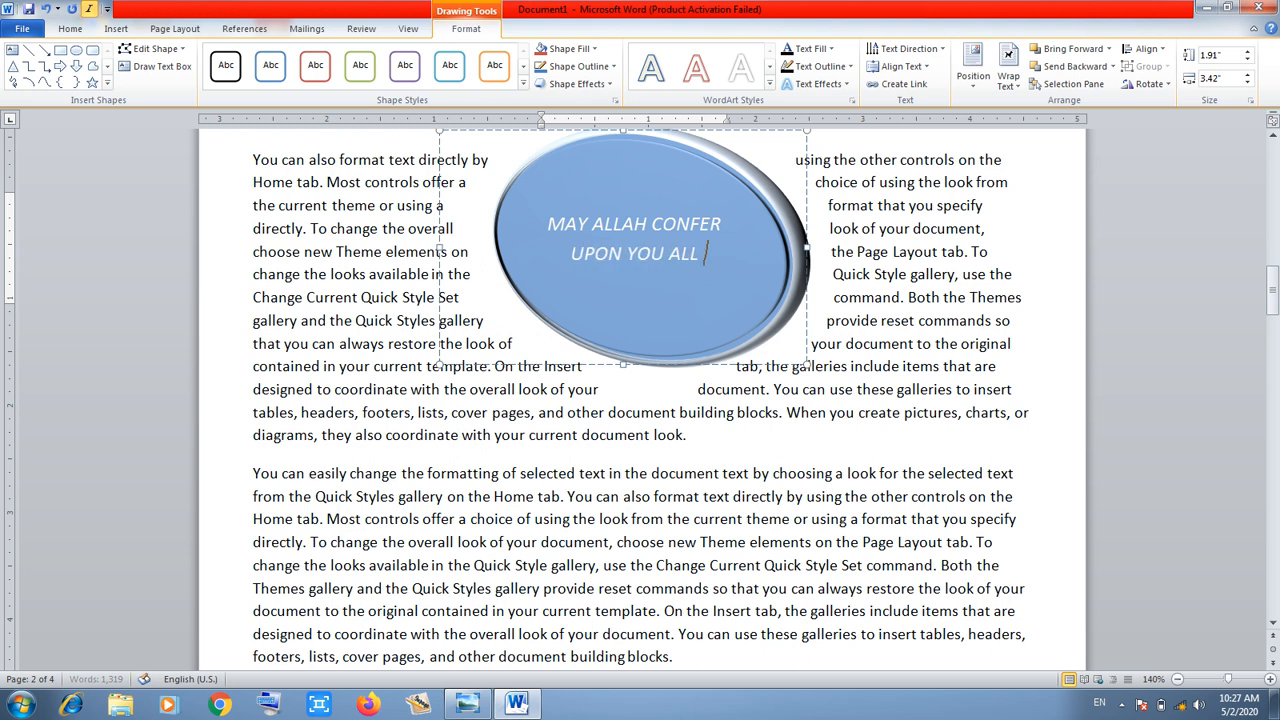
{"action": "type", "text": " THE RICHES"}
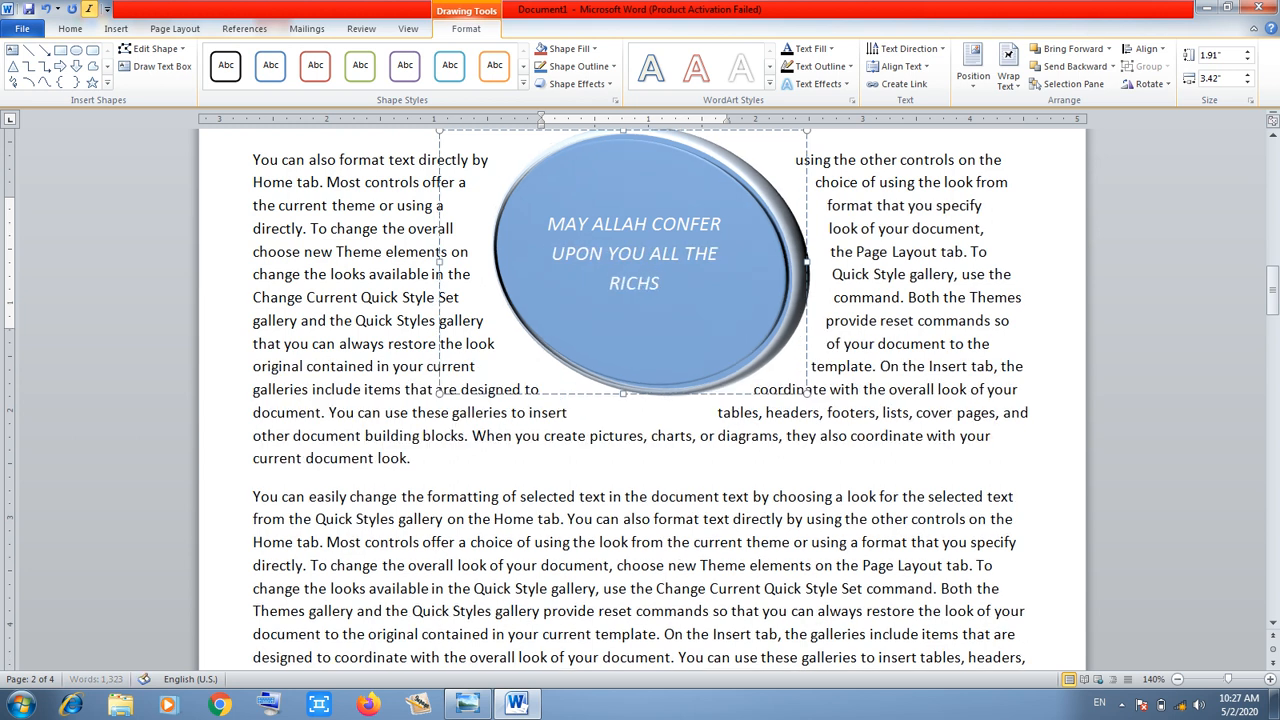
{"action": "key", "text": "BackSpace"}
{"action": "type", "text": "ES OF WOR"}
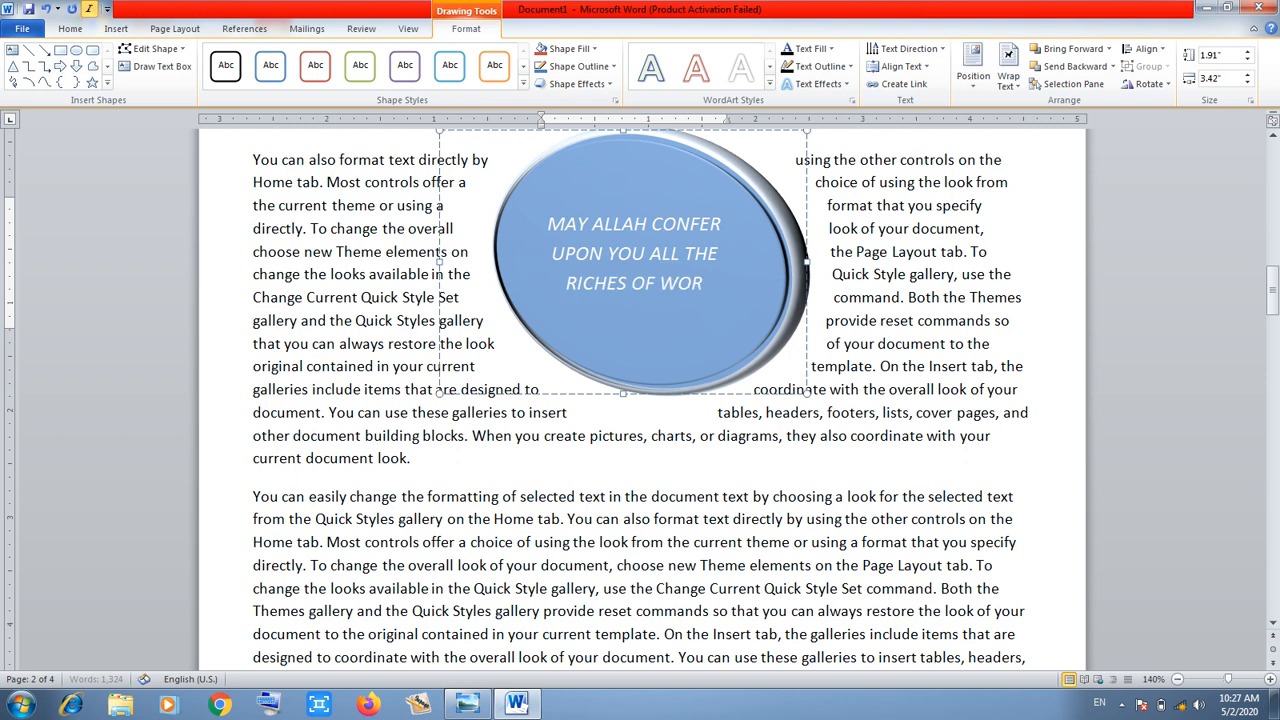
{"action": "type", "text": "LD?"}
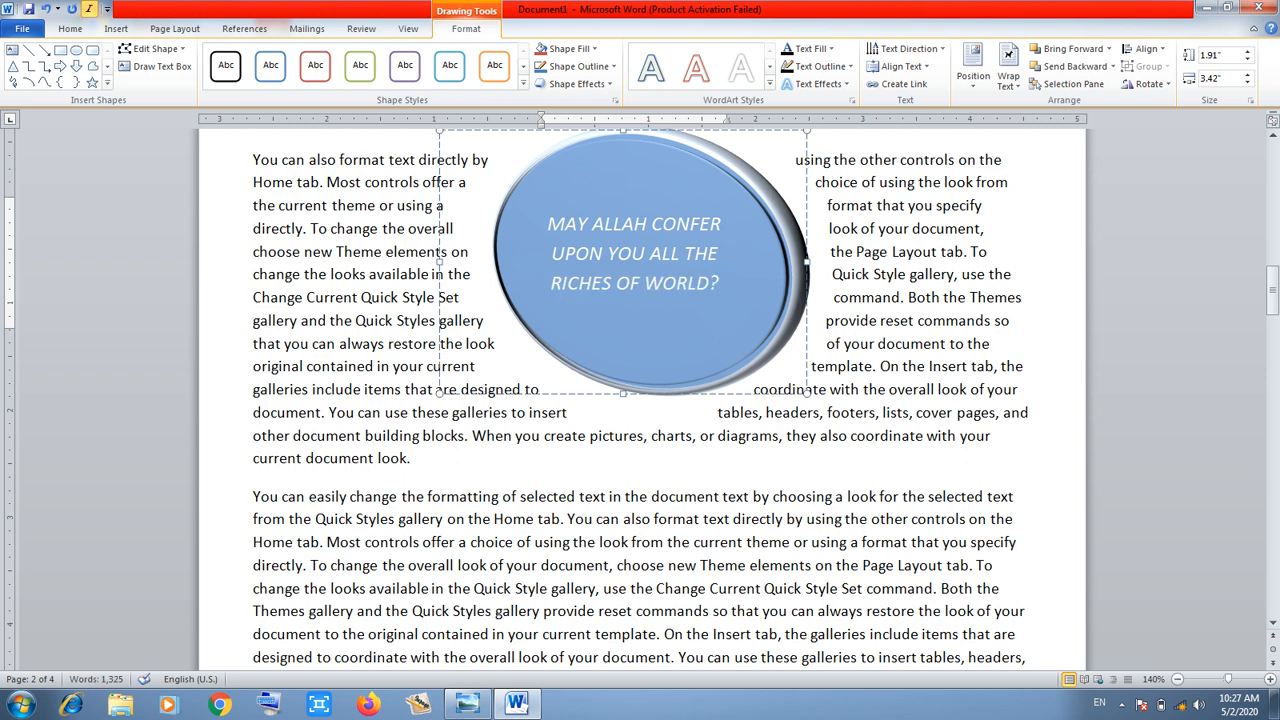
Move the pull-quote oval lower and narrow it into a near-circle of 3" by 2.95"
{"action": "key", "text": "Escape"}
{"action": "mouse_move", "coordinate": [1272, 290]}
{"action": "left_mouse_down"}
{"action": "mouse_move", "coordinate": [1272, 236]}
{"action": "mouse_move", "coordinate": [1272, 346]}
{"action": "mouse_move", "coordinate": [1272, 282]}
{"action": "left_mouse_up"}
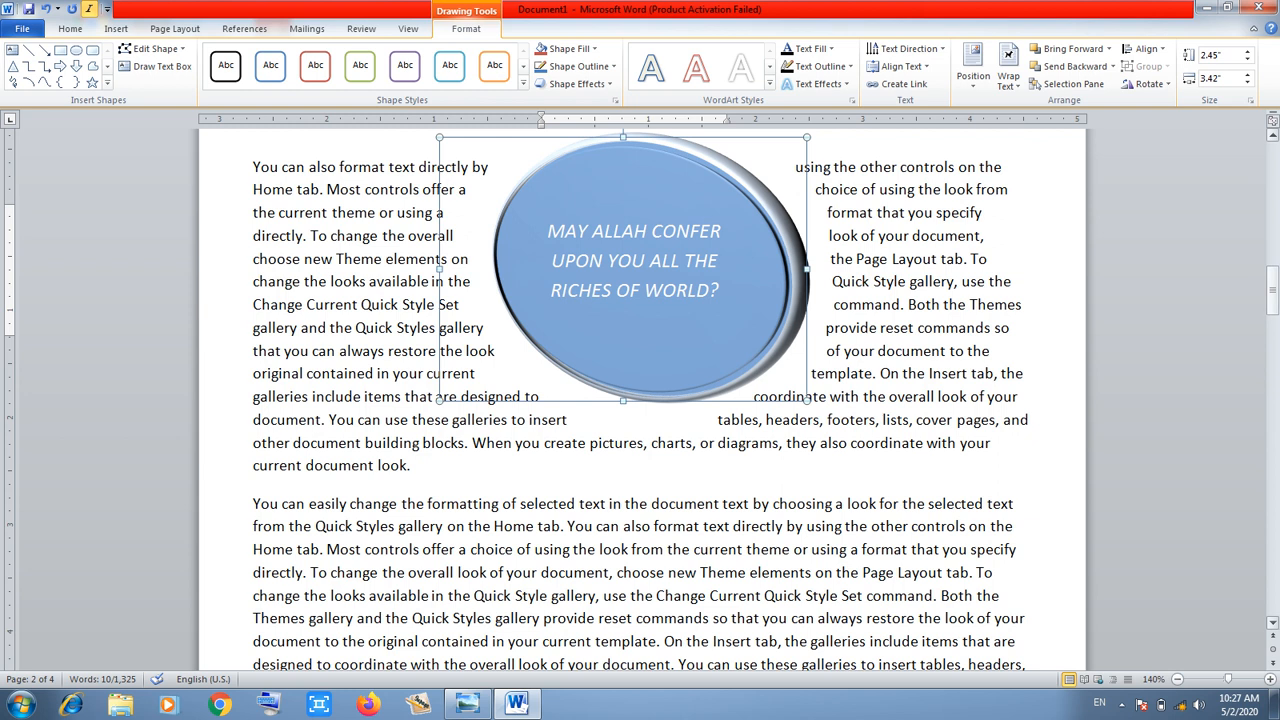
{"action": "left_click_drag", "start_coordinate": [765, 215], "coordinate": [747, 365]}
{"action": "left_click_drag", "start_coordinate": [789, 420], "coordinate": [737, 420]}
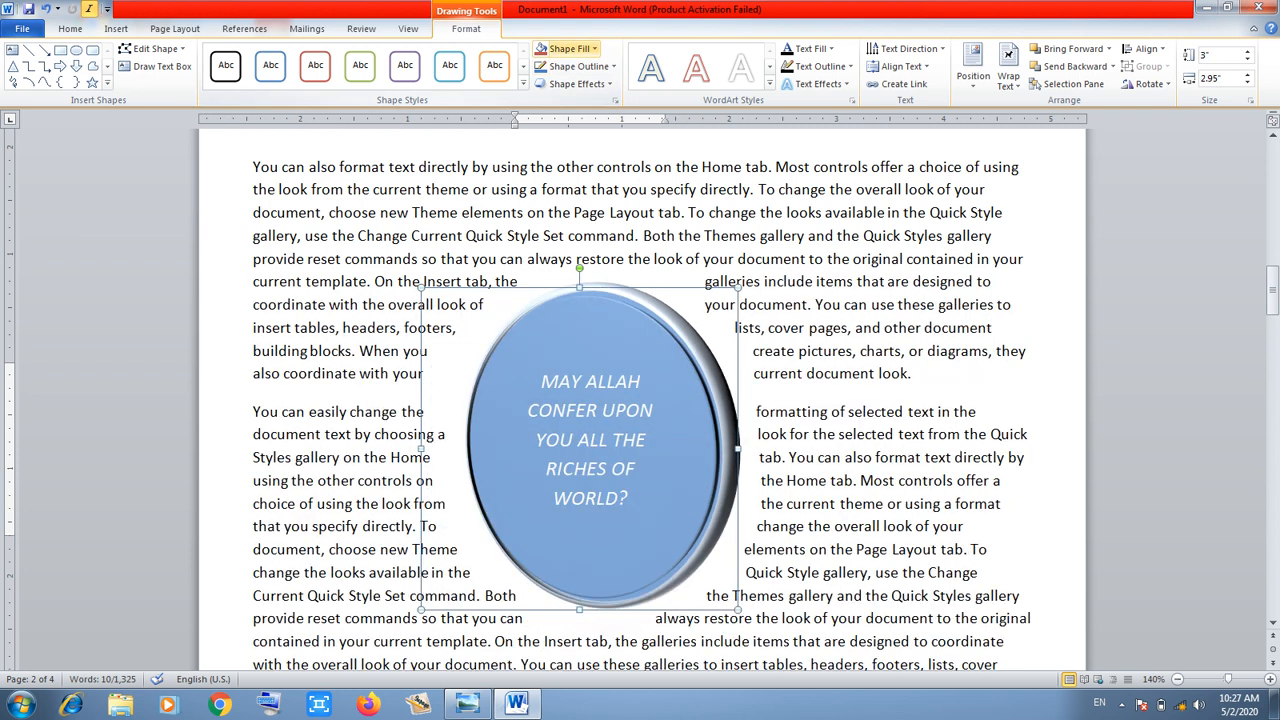
Apply the Red shape fill to the pull-quote circle
{"action": "left_click", "coordinate": [594, 48]}
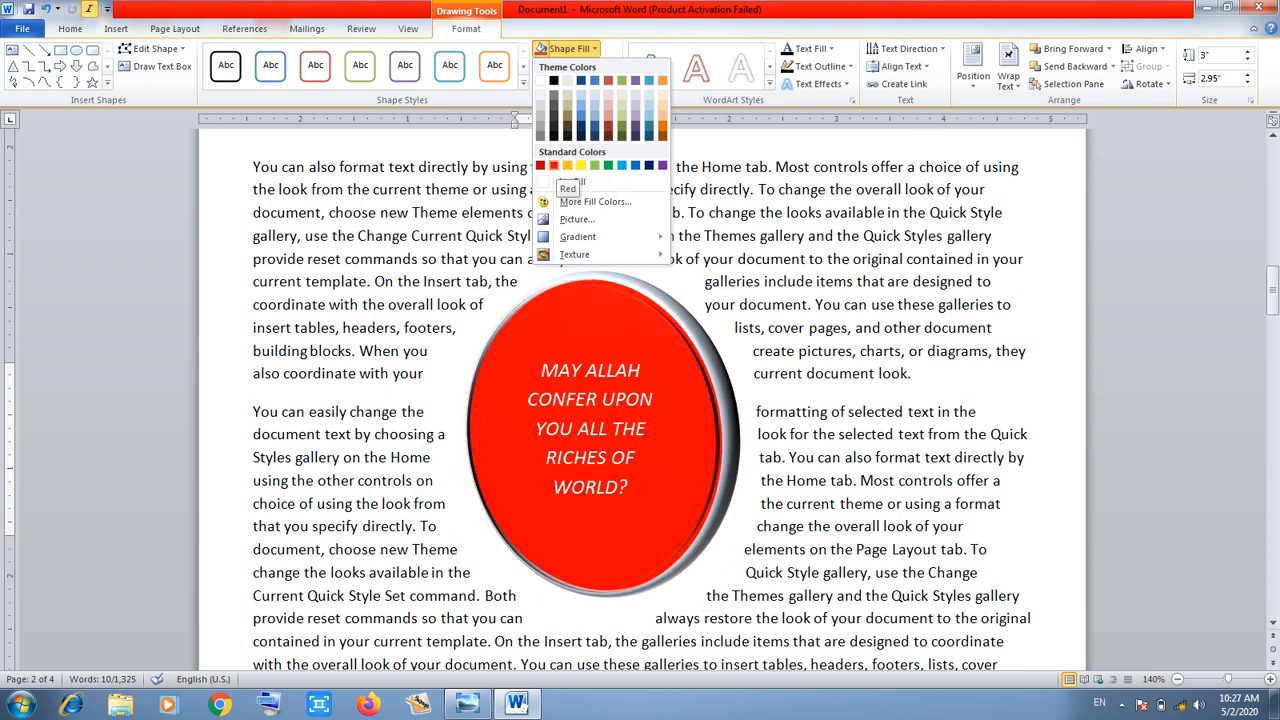
{"action": "left_click", "coordinate": [553, 166]}
{"action": "key", "text": "Escape"}
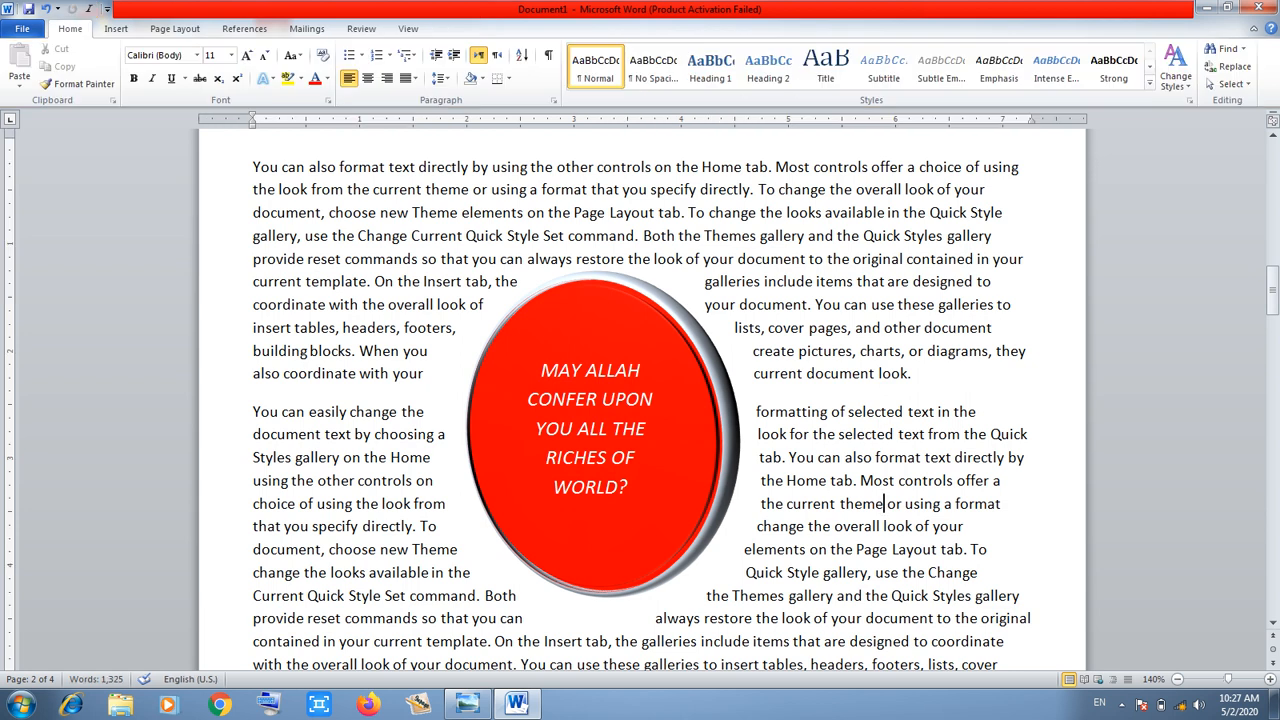
{"action": "left_click", "coordinate": [116, 28]}
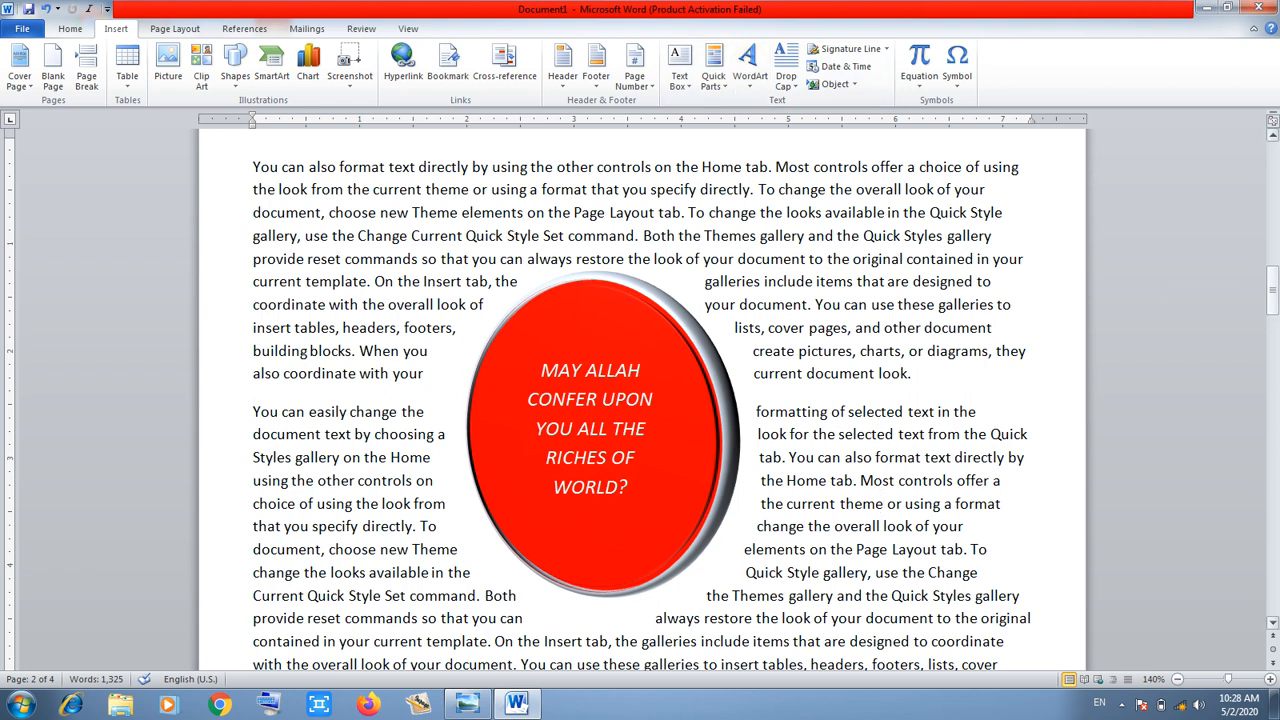
{"action": "left_click_drag", "start_coordinate": [1273, 292], "coordinate": [1273, 351]}
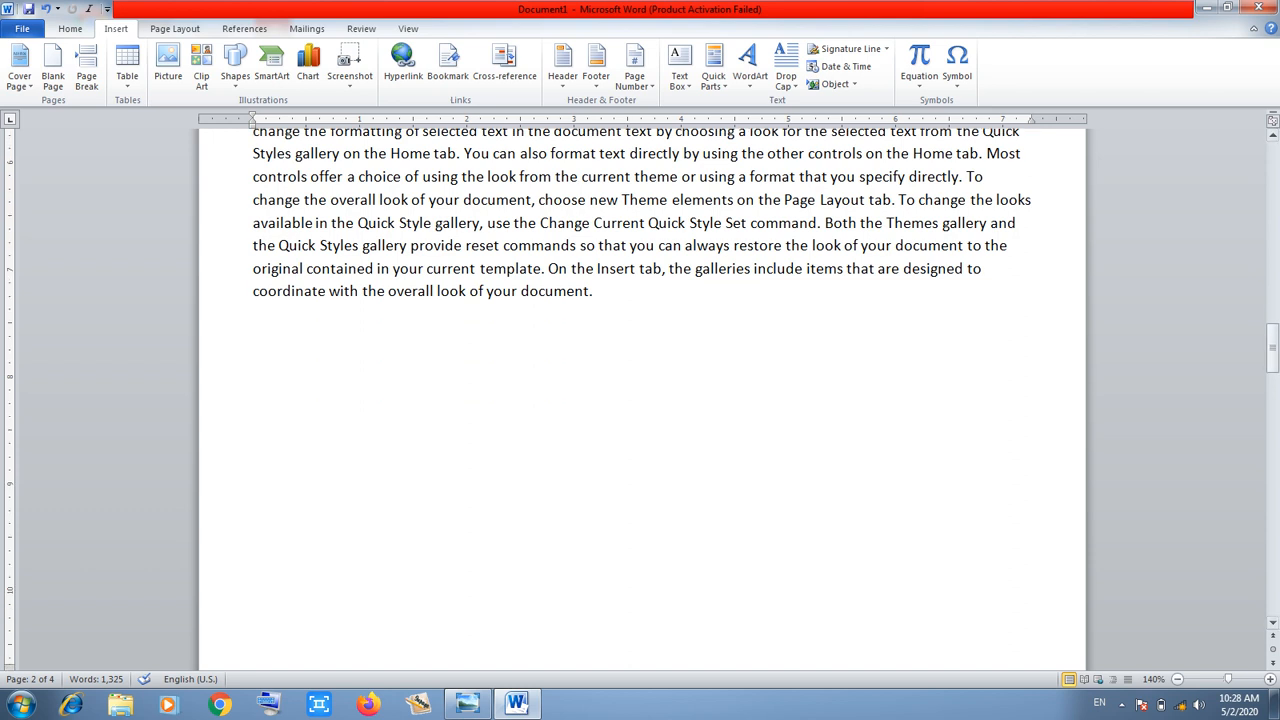
Insert reflected WordArt reading 'SUN SHINE COMPUTER CENTER' on the empty line below the paragraph
{"action": "left_click", "coordinate": [253, 366]}
{"action": "left_click", "coordinate": [750, 68]}
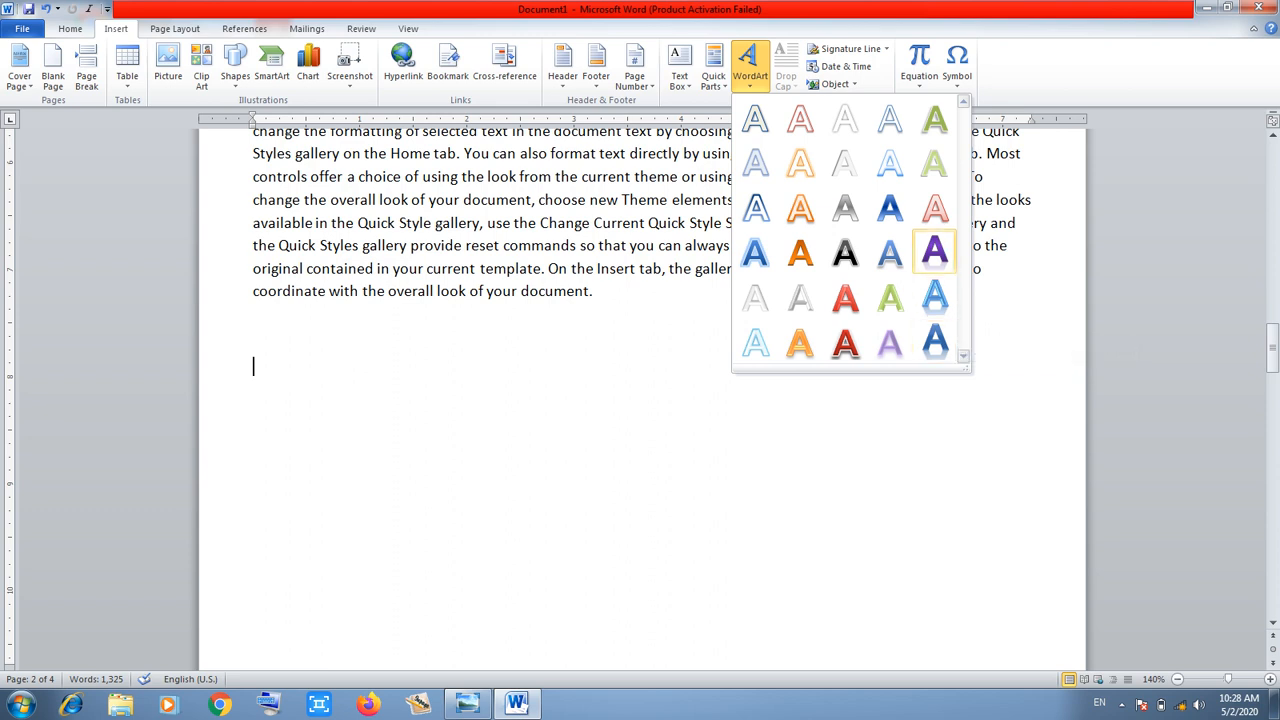
{"action": "left_click", "coordinate": [935, 342]}
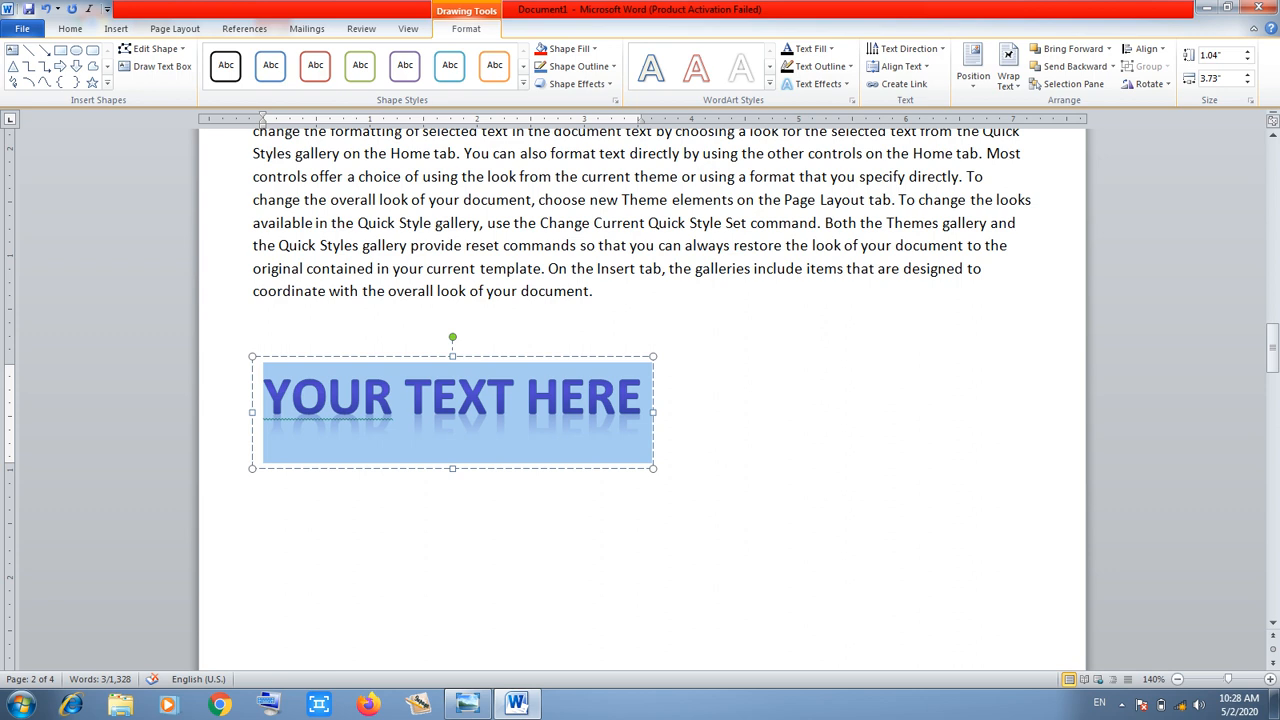
{"action": "type", "text": "SUN S"}
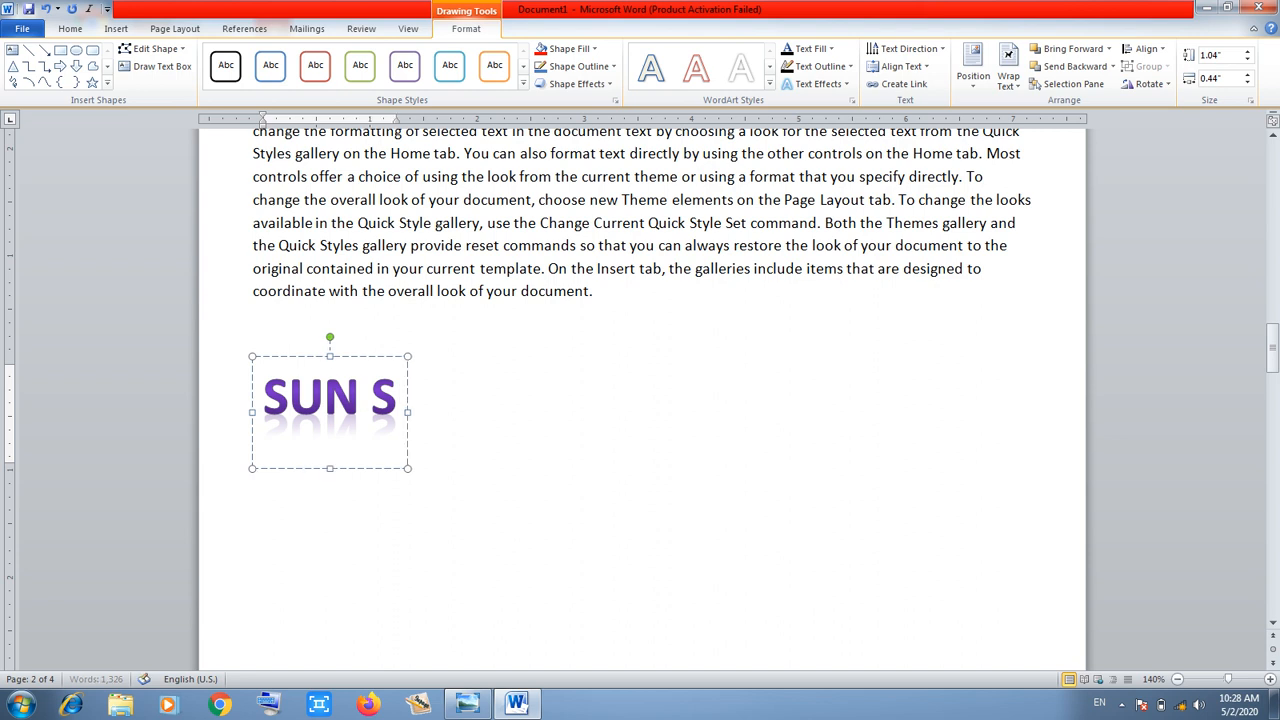
{"action": "type", "text": "HINE COMPU"}
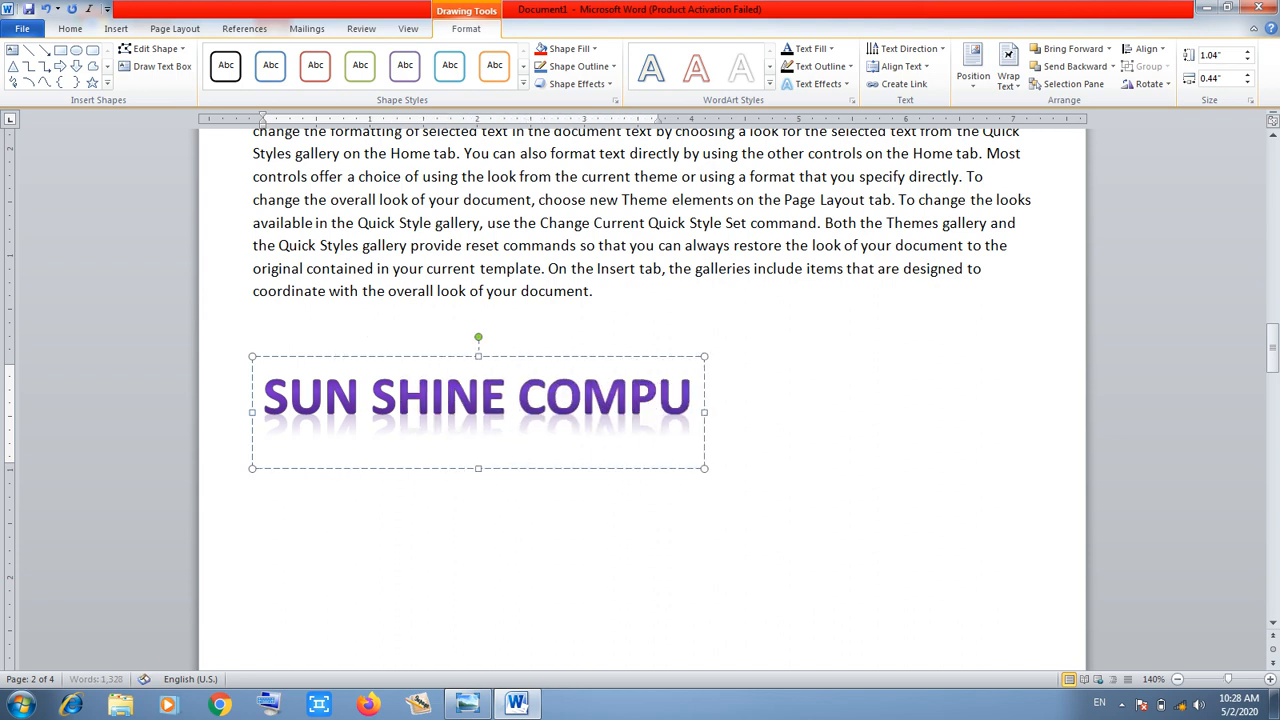
{"action": "type", "text": "TER CENTRE"}
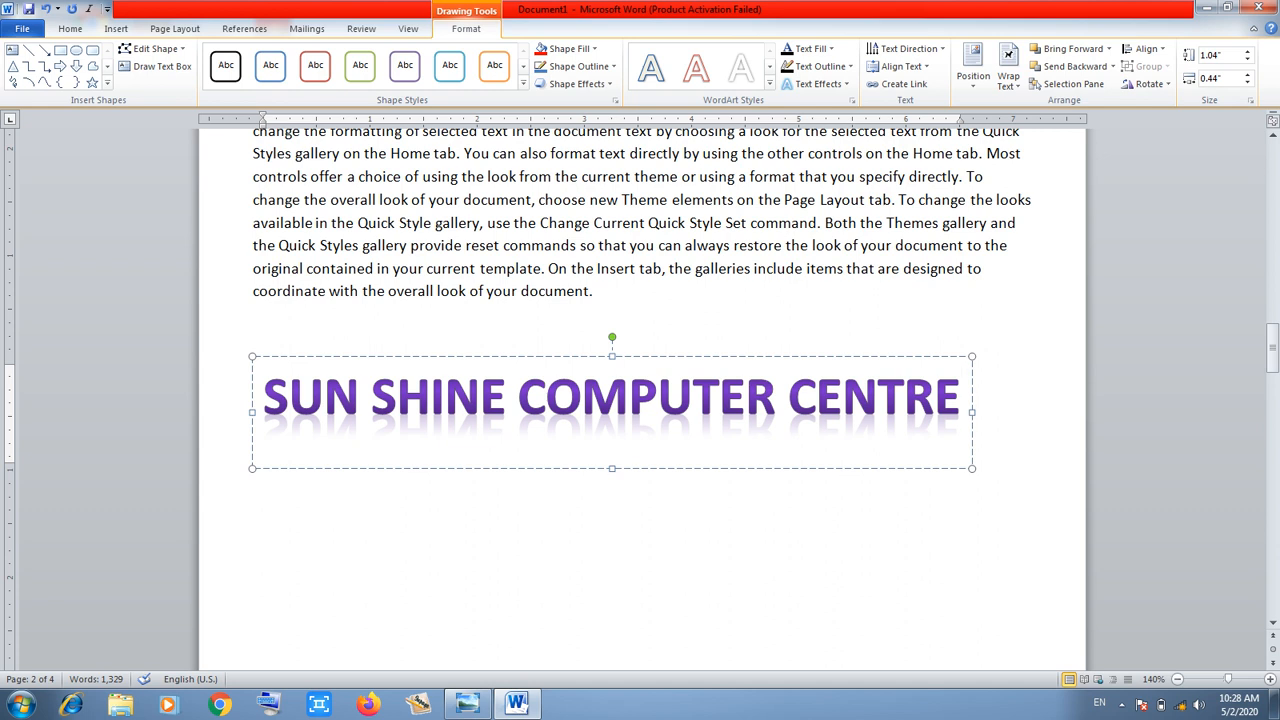
{"action": "key", "text": "BackSpace"}
{"action": "key", "text": "BackSpace"}
{"action": "type", "text": "ER"}
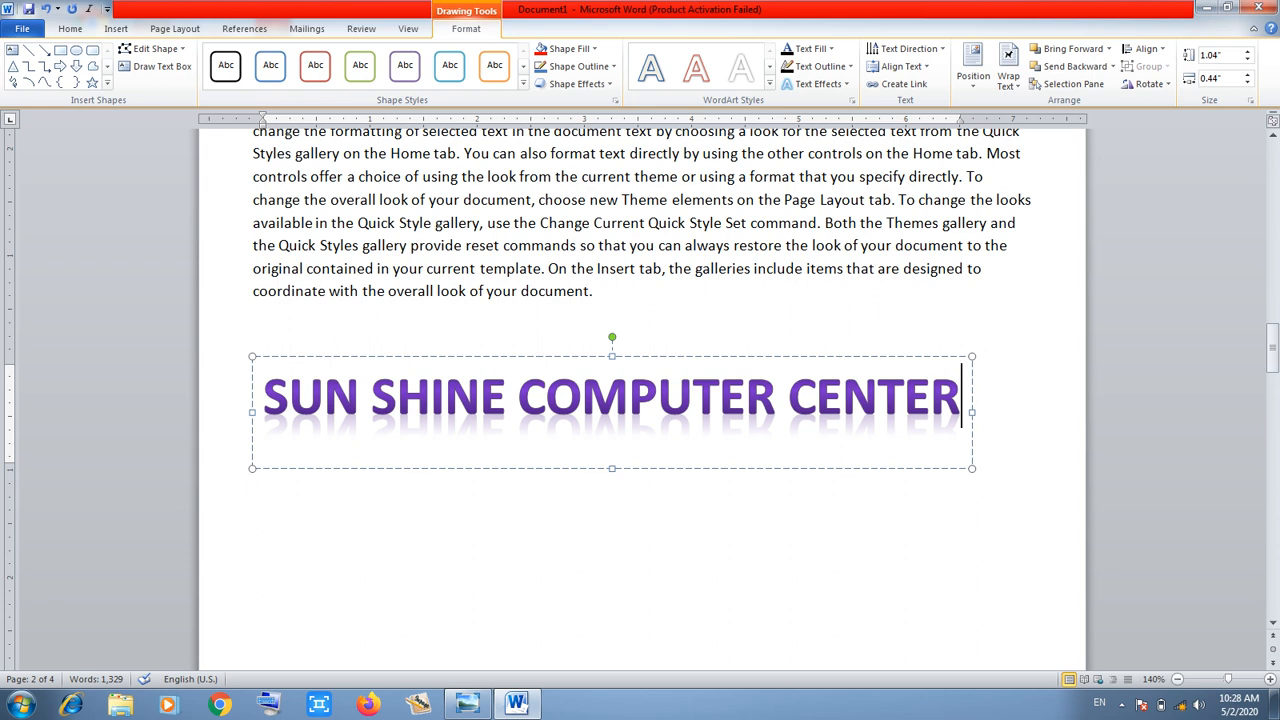
{"action": "key", "text": "Escape"}
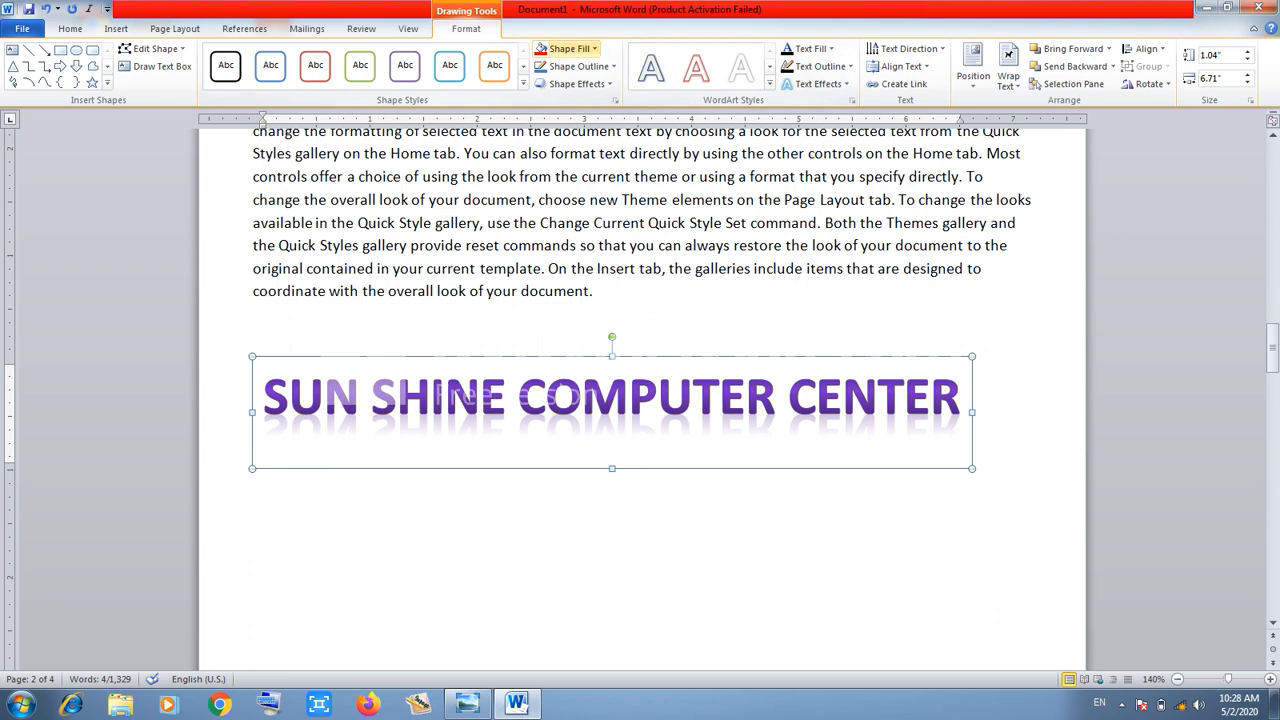
Fill the WordArt box yellow, keep its lettering red, and bring up the WordArt styles
{"action": "left_click", "coordinate": [568, 48]}
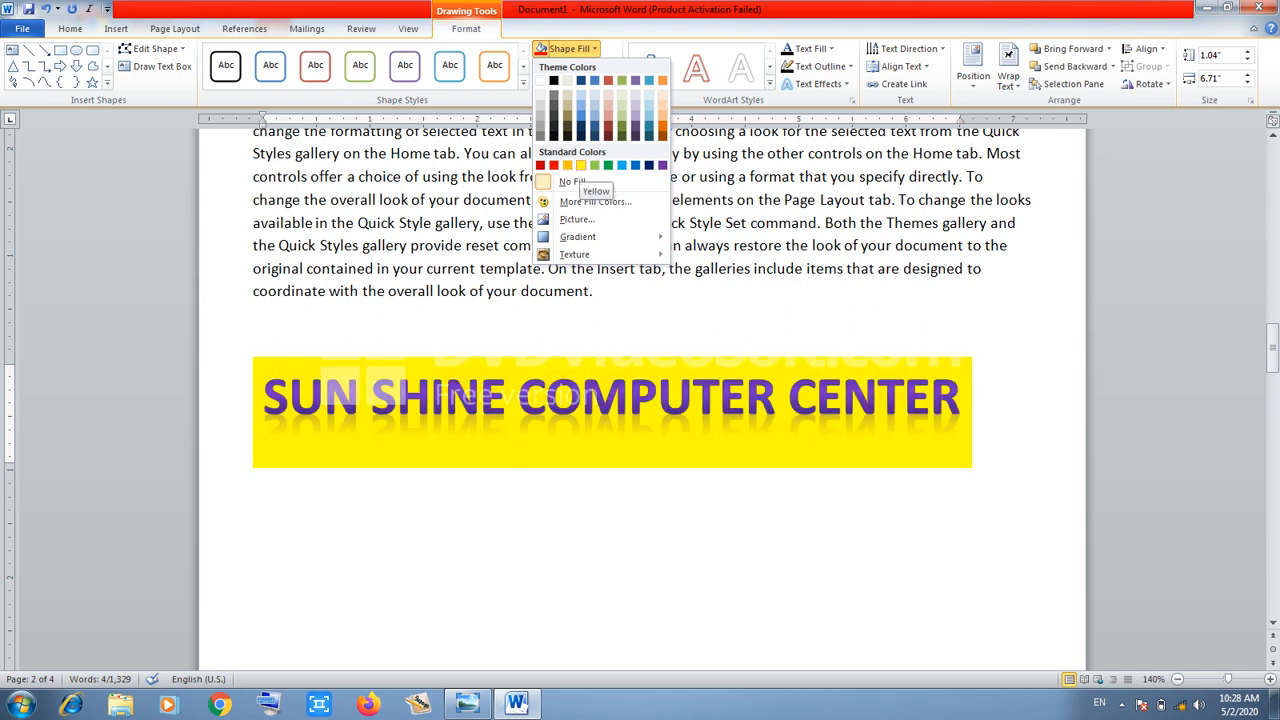
{"action": "left_click", "coordinate": [580, 165]}
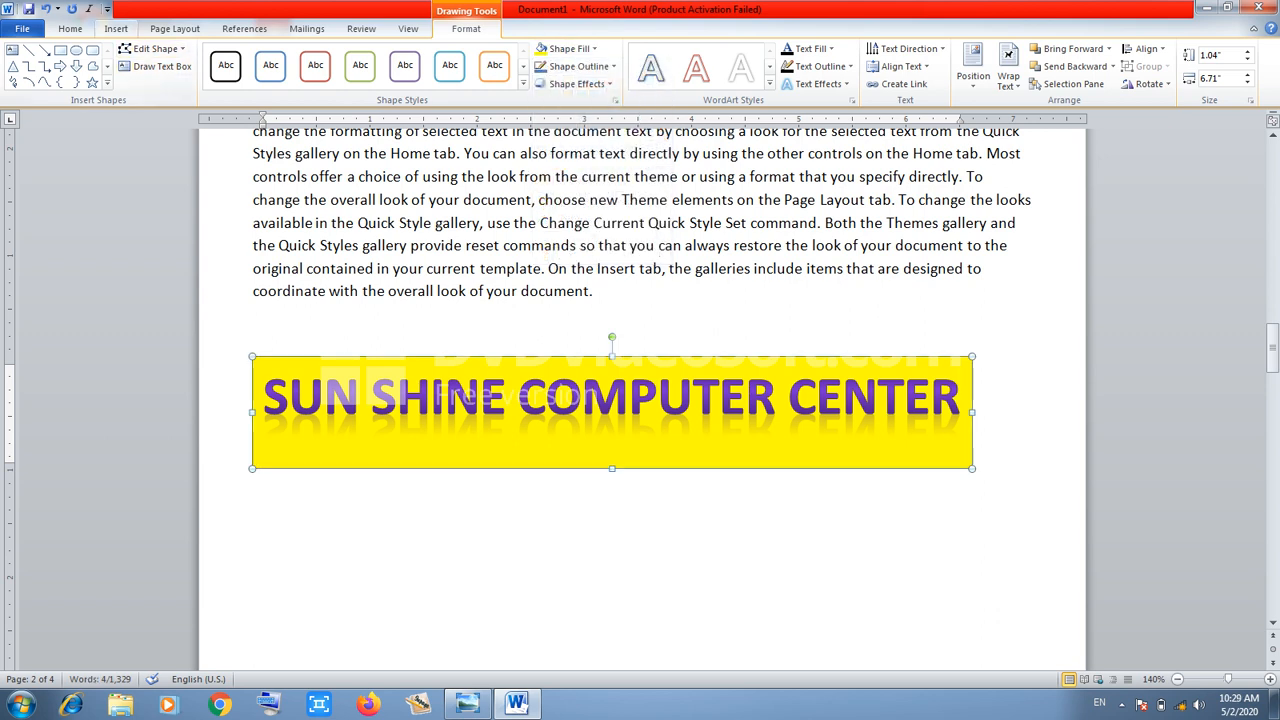
{"action": "left_click", "coordinate": [70, 28]}
{"action": "left_click", "coordinate": [327, 78]}
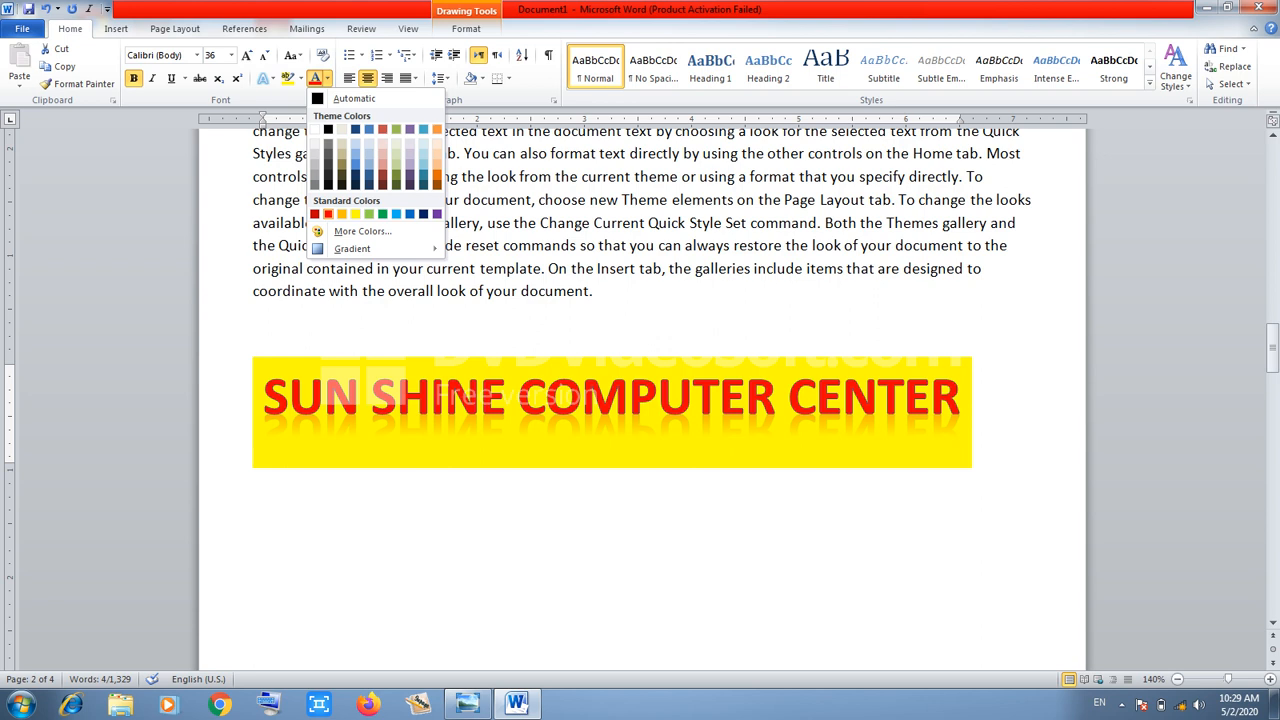
{"action": "left_click", "coordinate": [328, 214]}
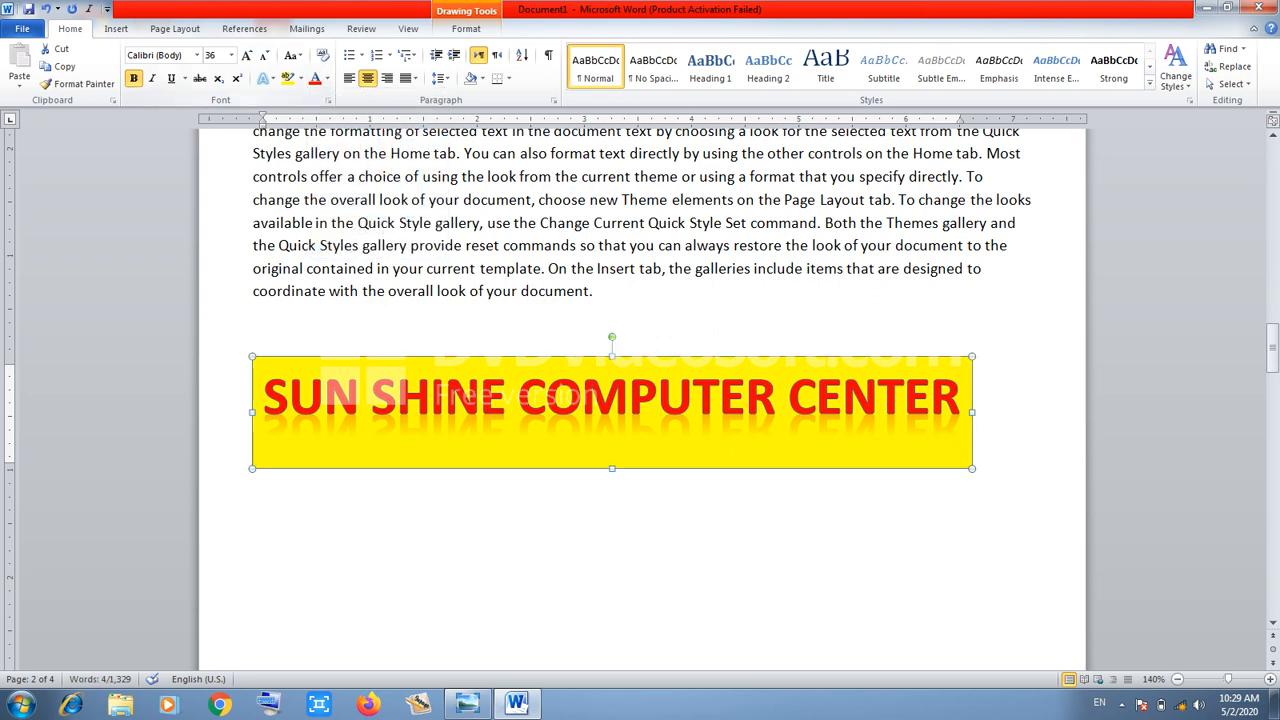
{"action": "left_click", "coordinate": [116, 28]}
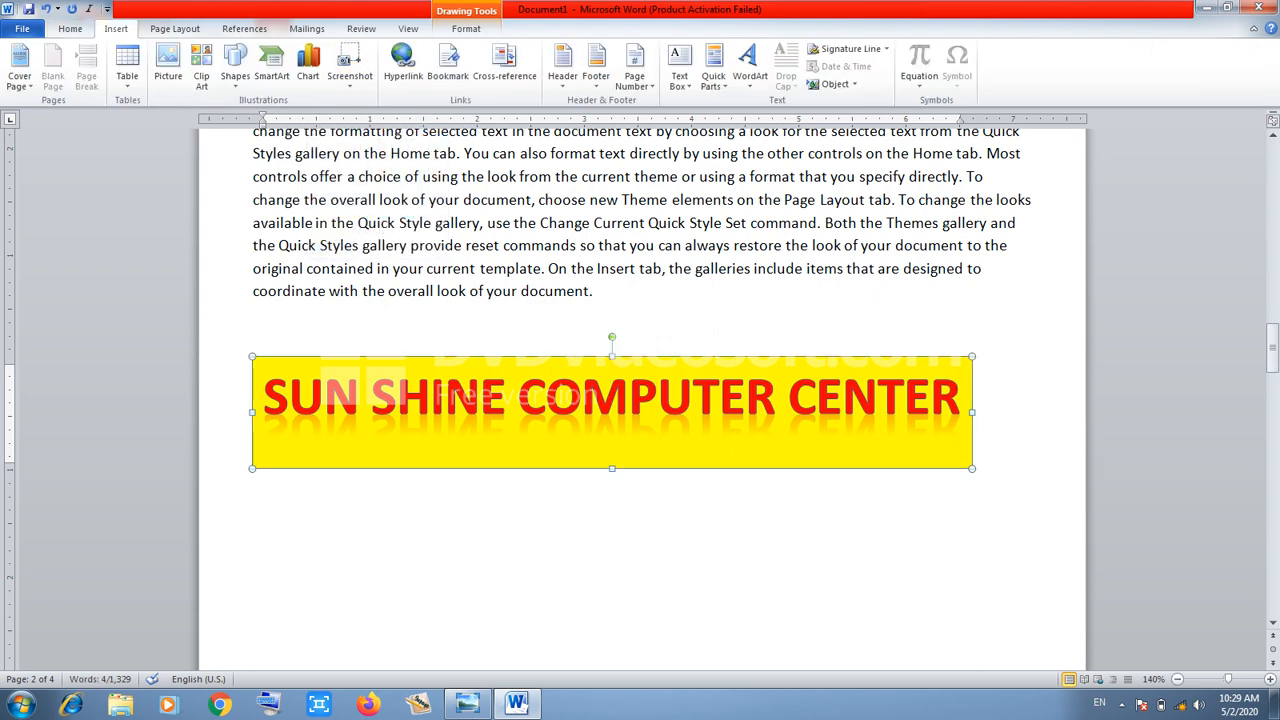
{"action": "left_click", "coordinate": [750, 68]}
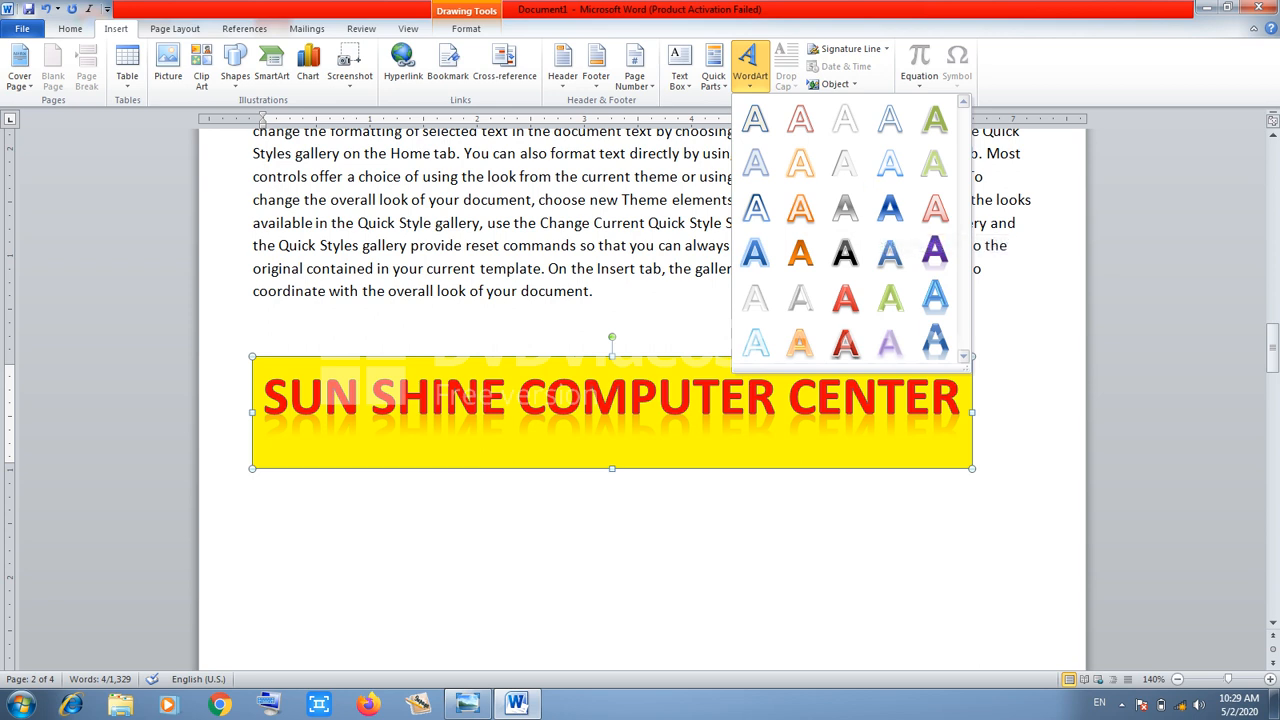
Apply the Fill - Blue, Accent 1, Metal Bevel, Reflection WordArt style to the banner
{"action": "left_click", "coordinate": [466, 29]}
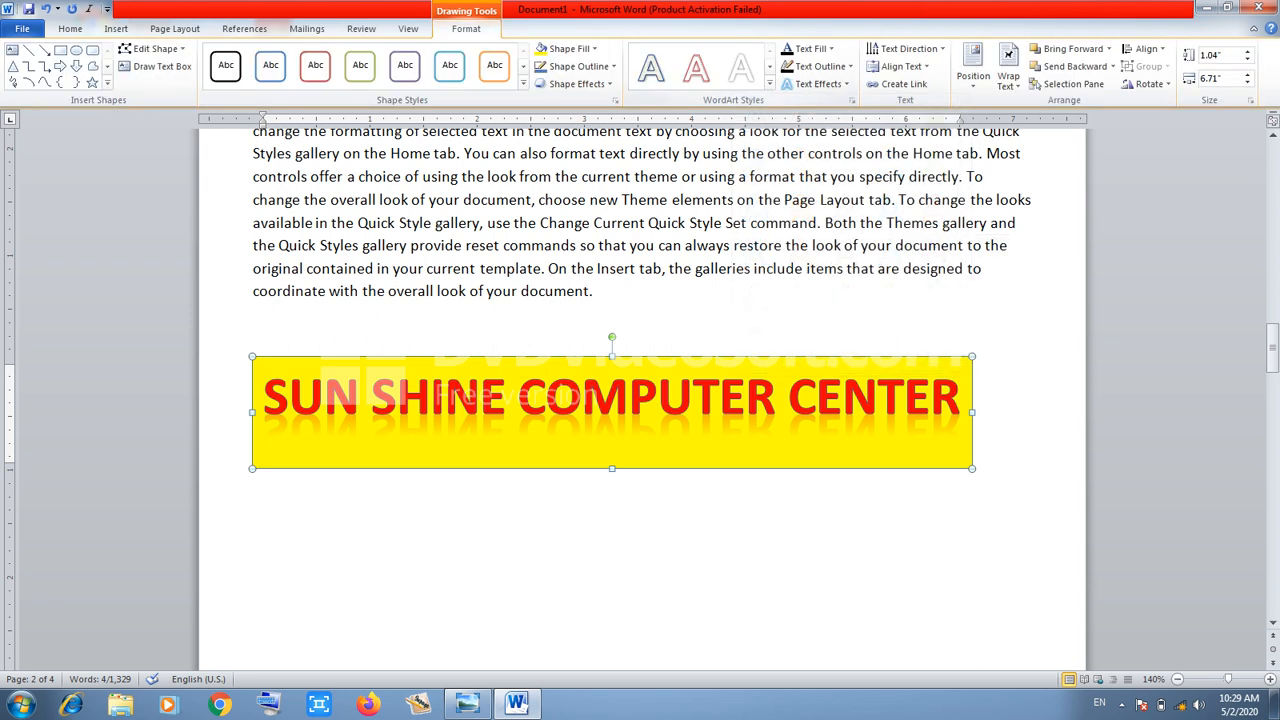
{"action": "left_click", "coordinate": [769, 83]}
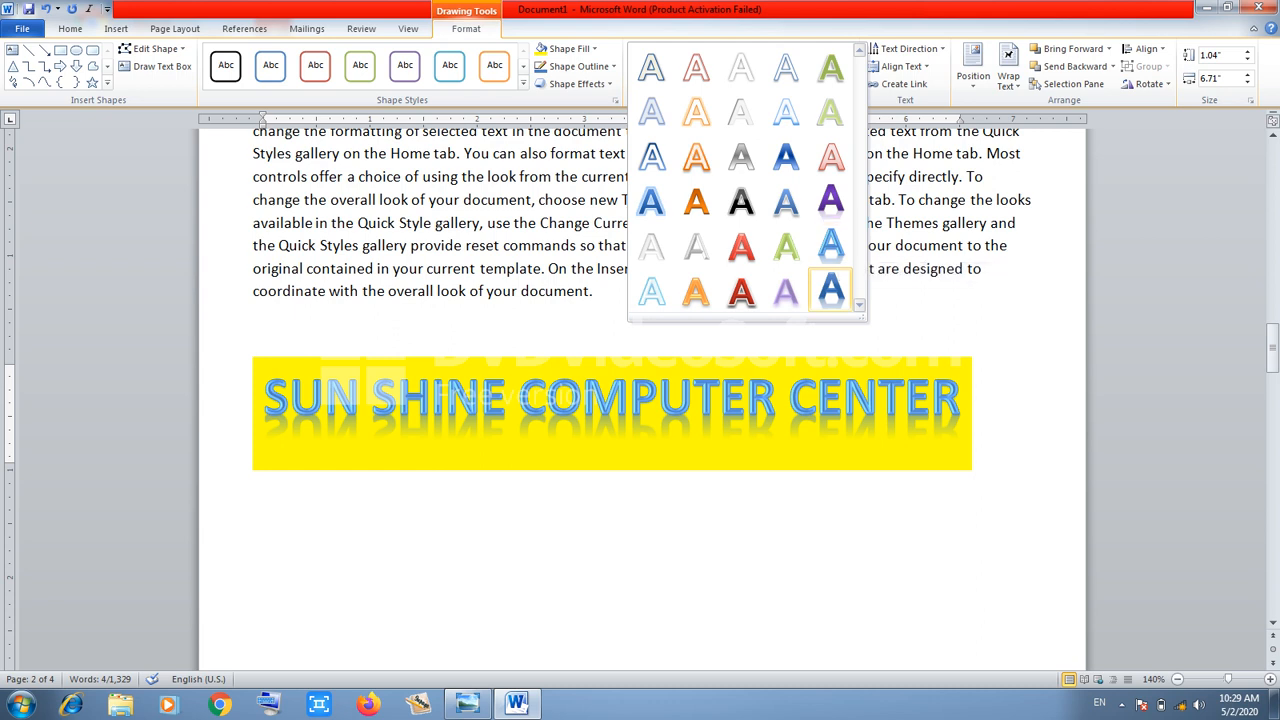
{"action": "left_click", "coordinate": [830, 290]}
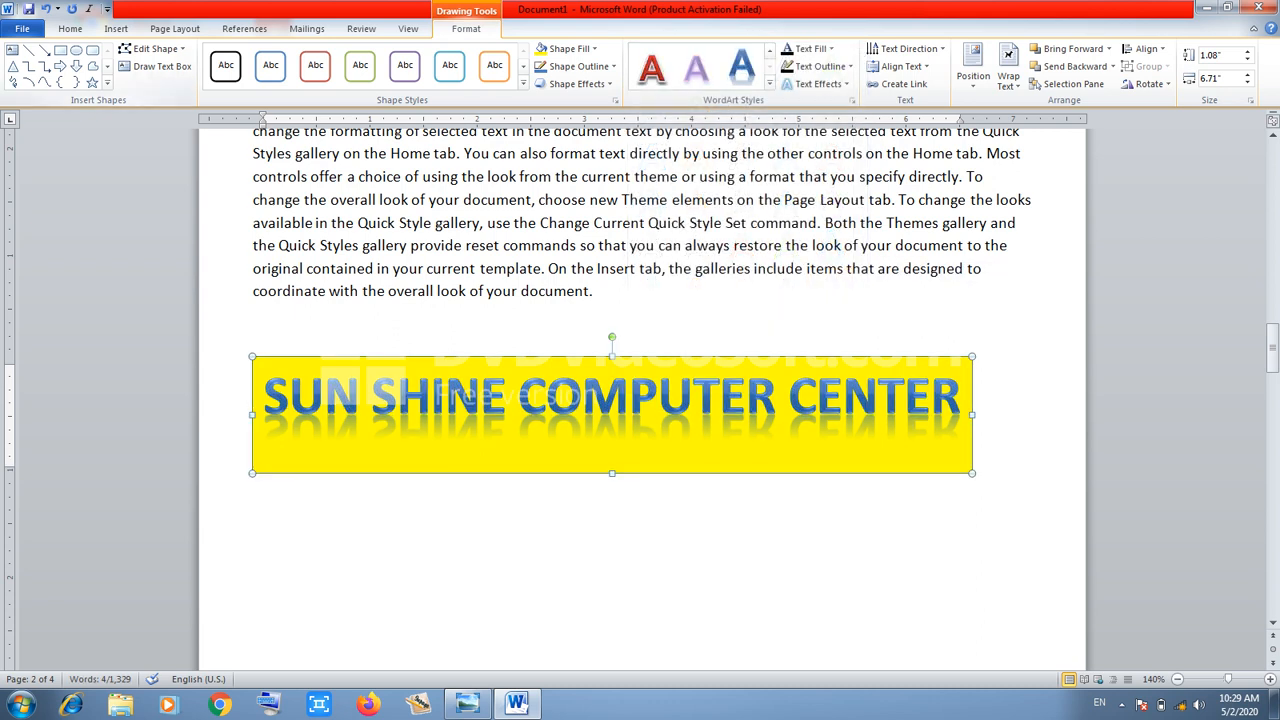
Shift the banner slightly lower on the page and deselect it
{"action": "left_click", "coordinate": [116, 28]}
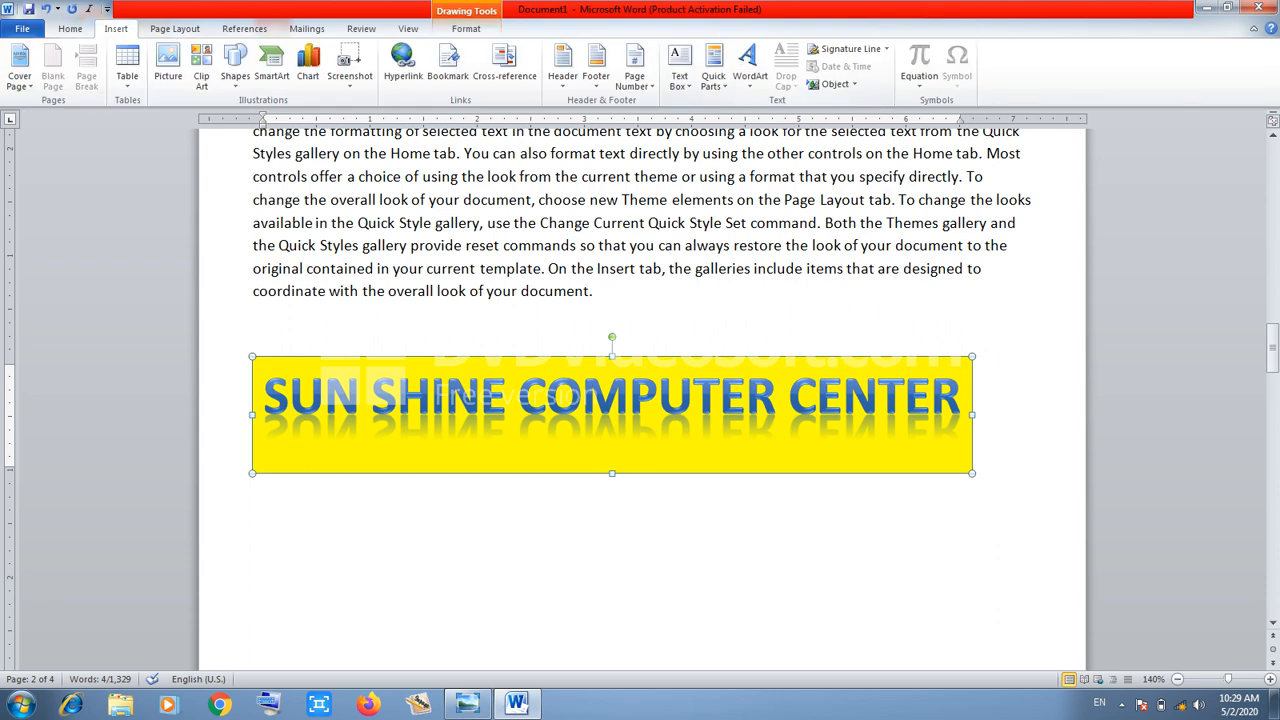
{"action": "left_click_drag", "start_coordinate": [605, 405], "coordinate": [613, 481]}
{"action": "left_click", "coordinate": [255, 329]}
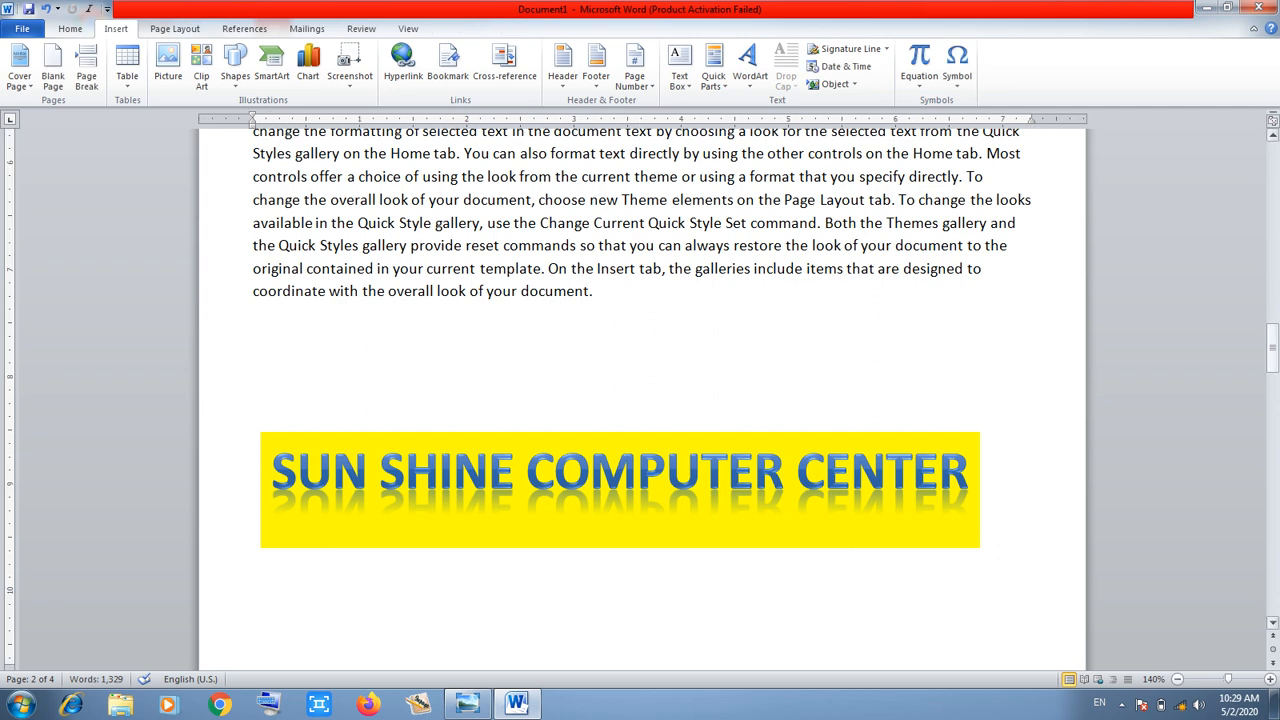
Make the W opening 'When you create pictures' a Dropped capital
{"action": "left_click_drag", "start_coordinate": [1272, 347], "coordinate": [1272, 335]}
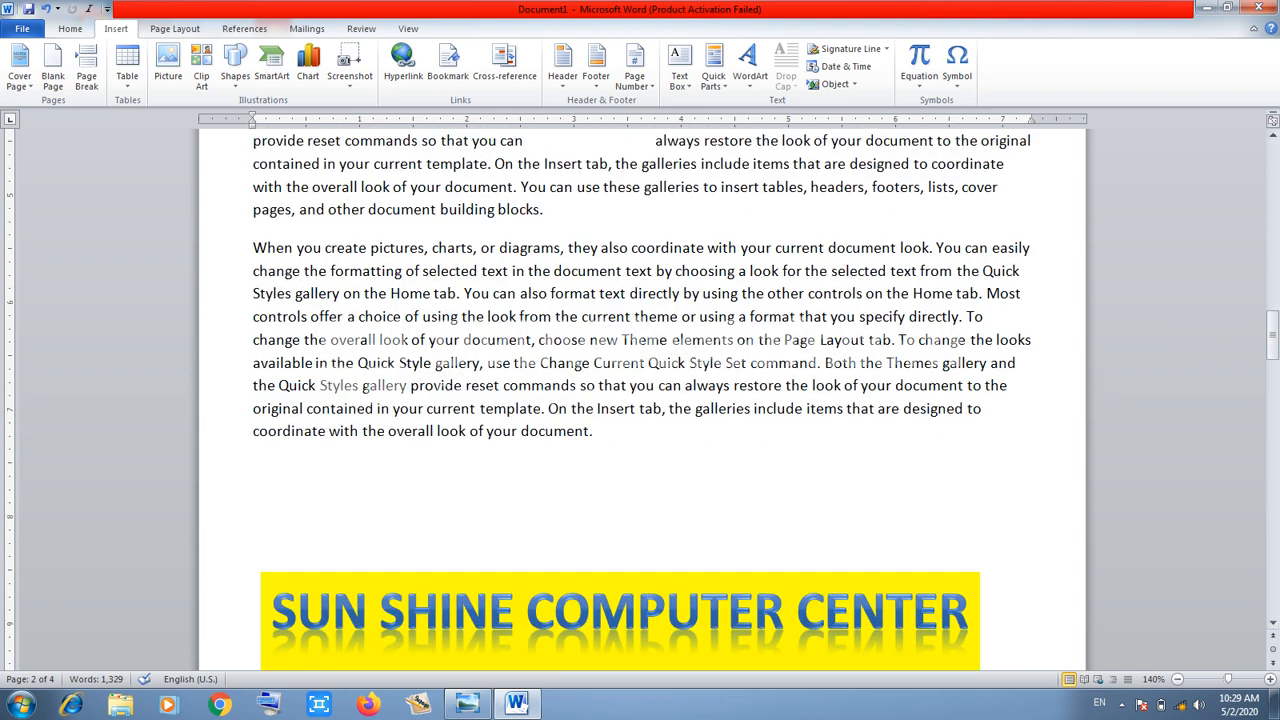
{"action": "left_click_drag", "start_coordinate": [254, 248], "coordinate": [267, 248]}
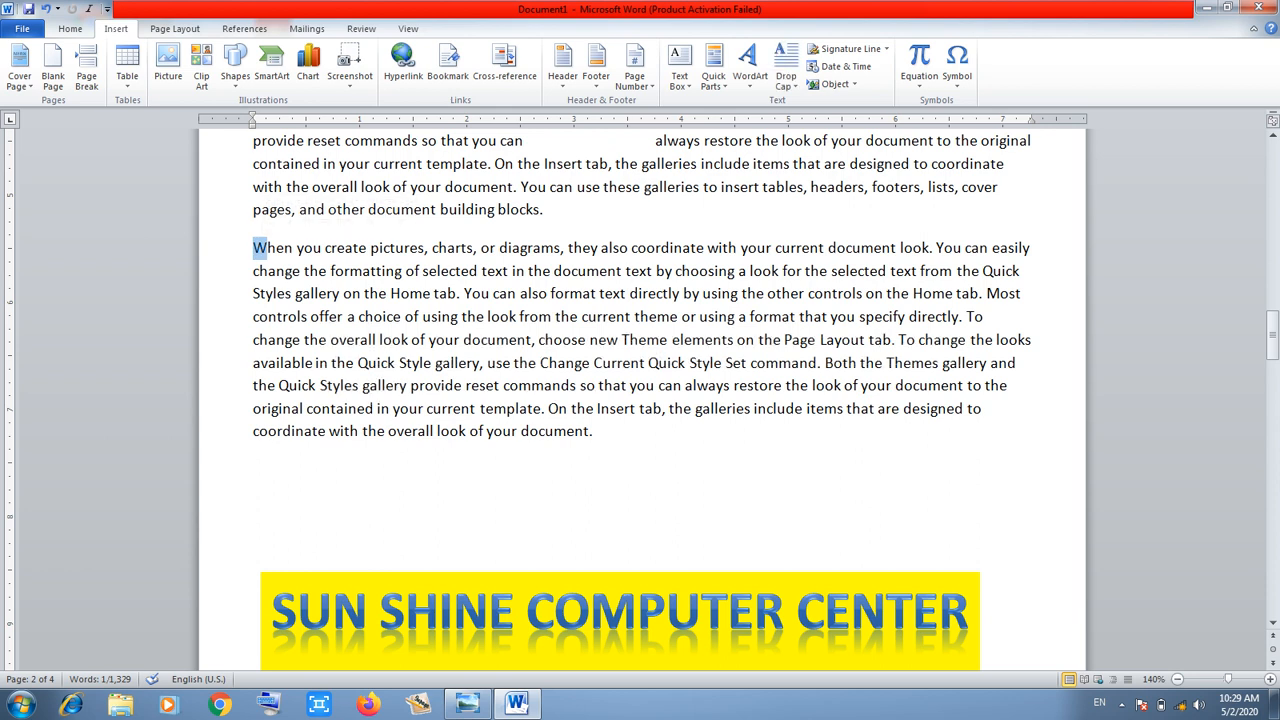
{"action": "left_click", "coordinate": [786, 75]}
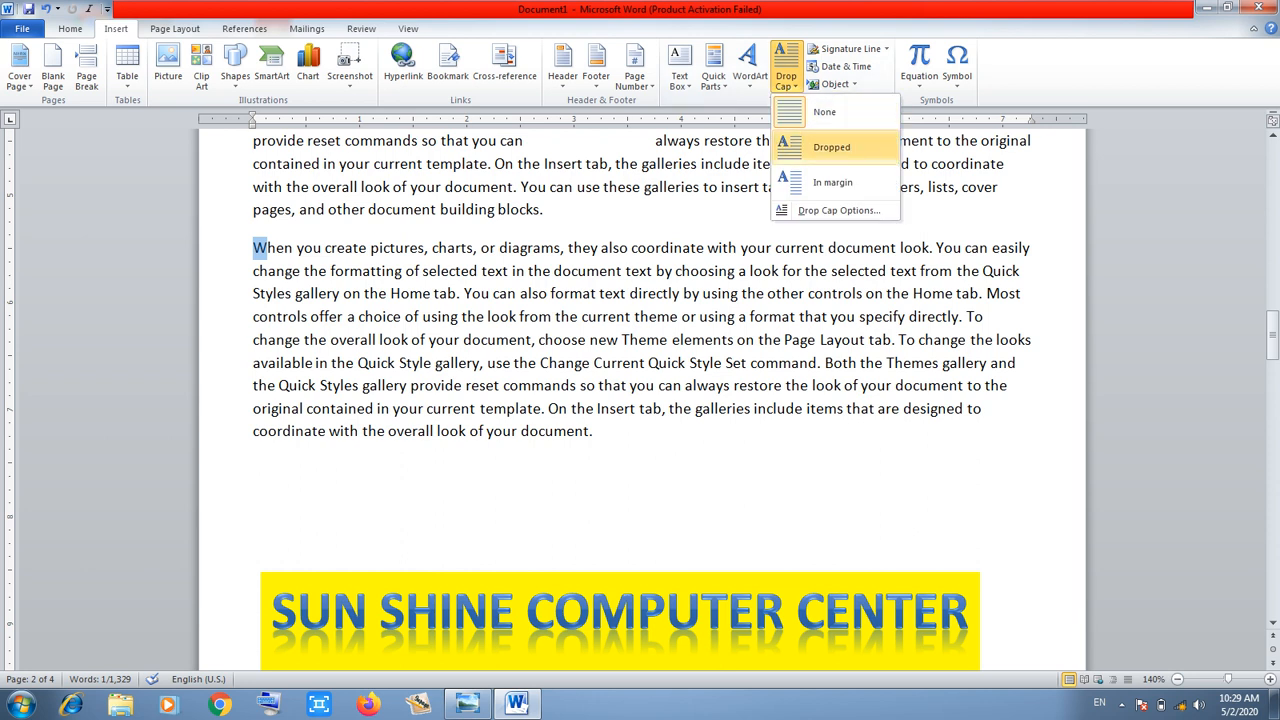
{"action": "left_click", "coordinate": [831, 147]}
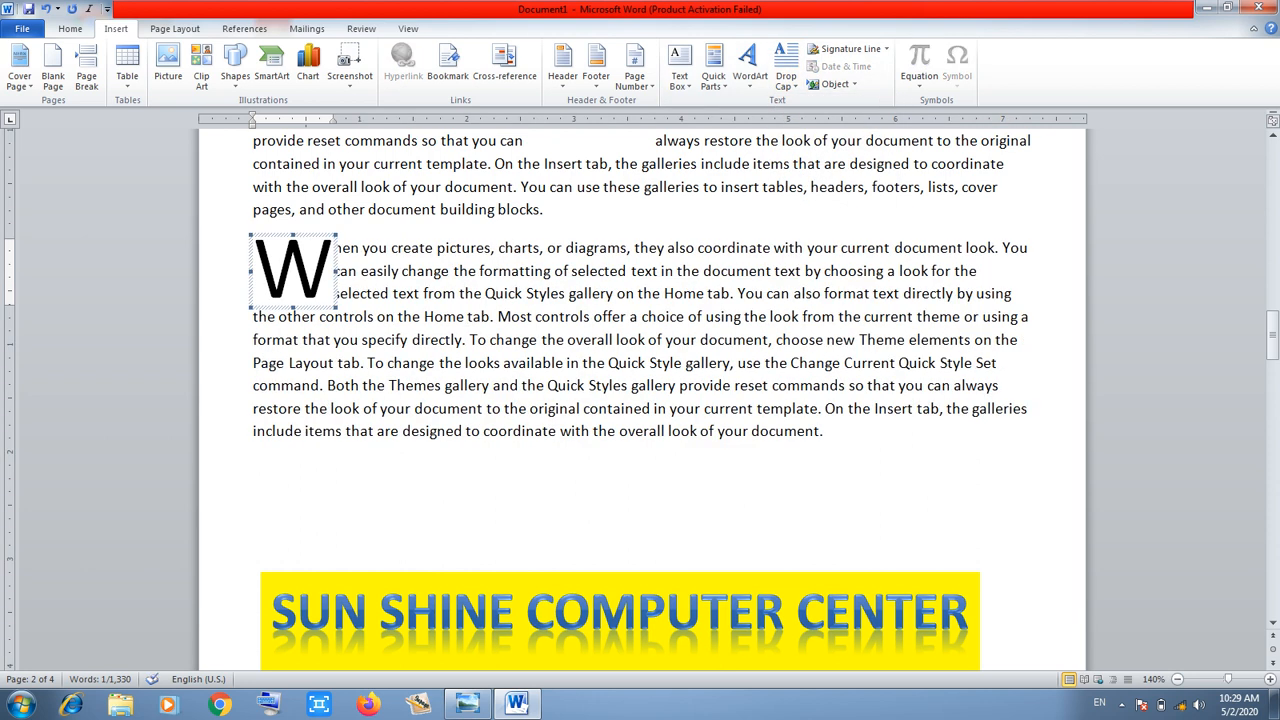
{"action": "left_click", "coordinate": [620, 431]}
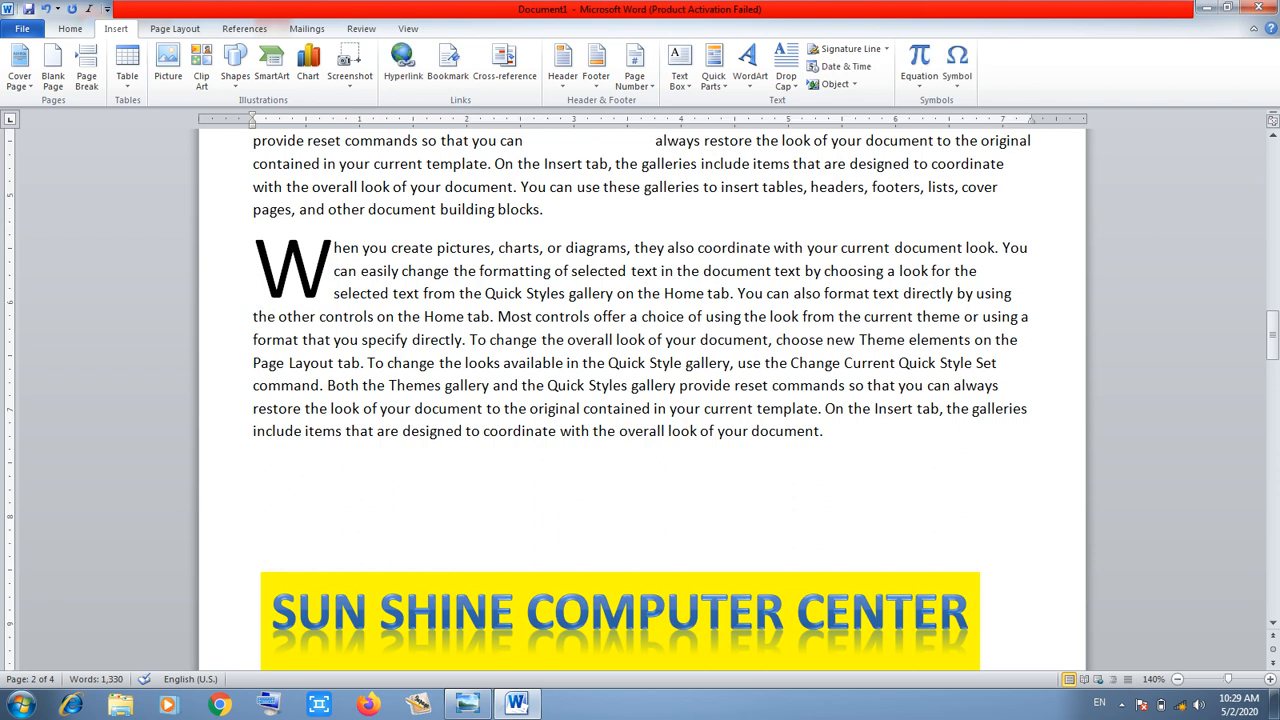
Try the W drop cap In margin, then return it to Dropped inside the paragraph
{"action": "left_click", "coordinate": [294, 270]}
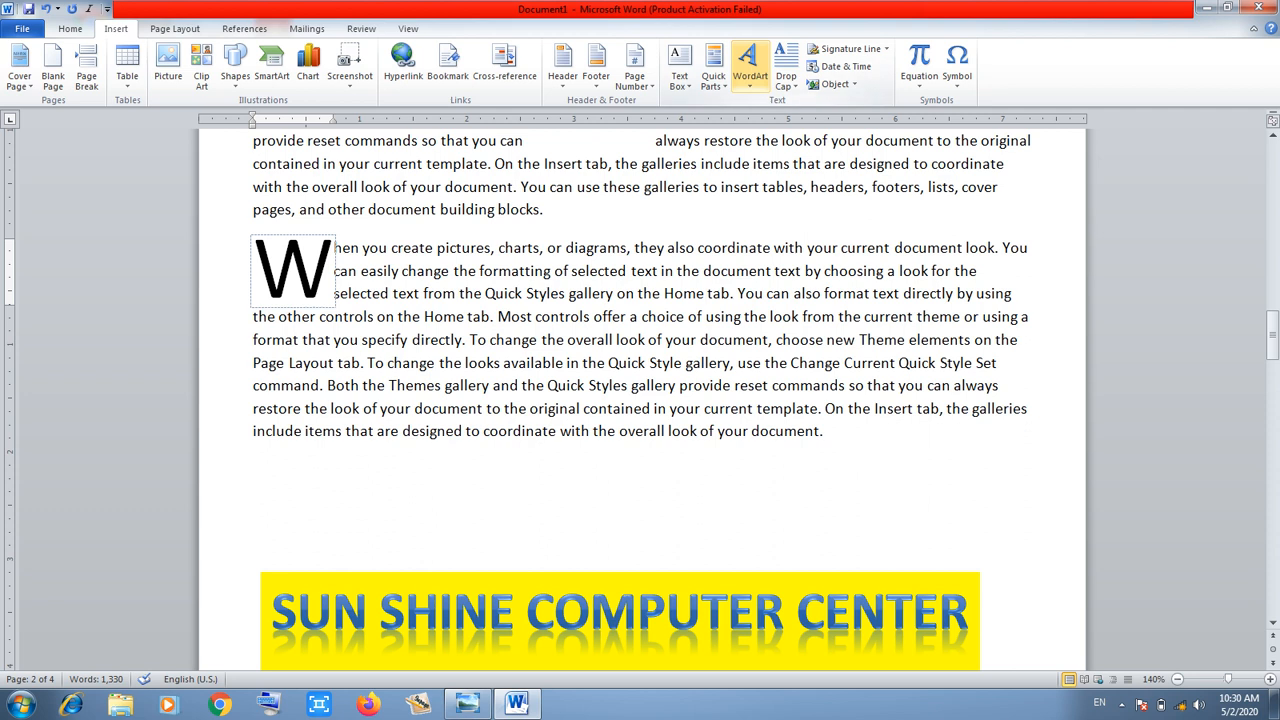
{"action": "left_click", "coordinate": [786, 65]}
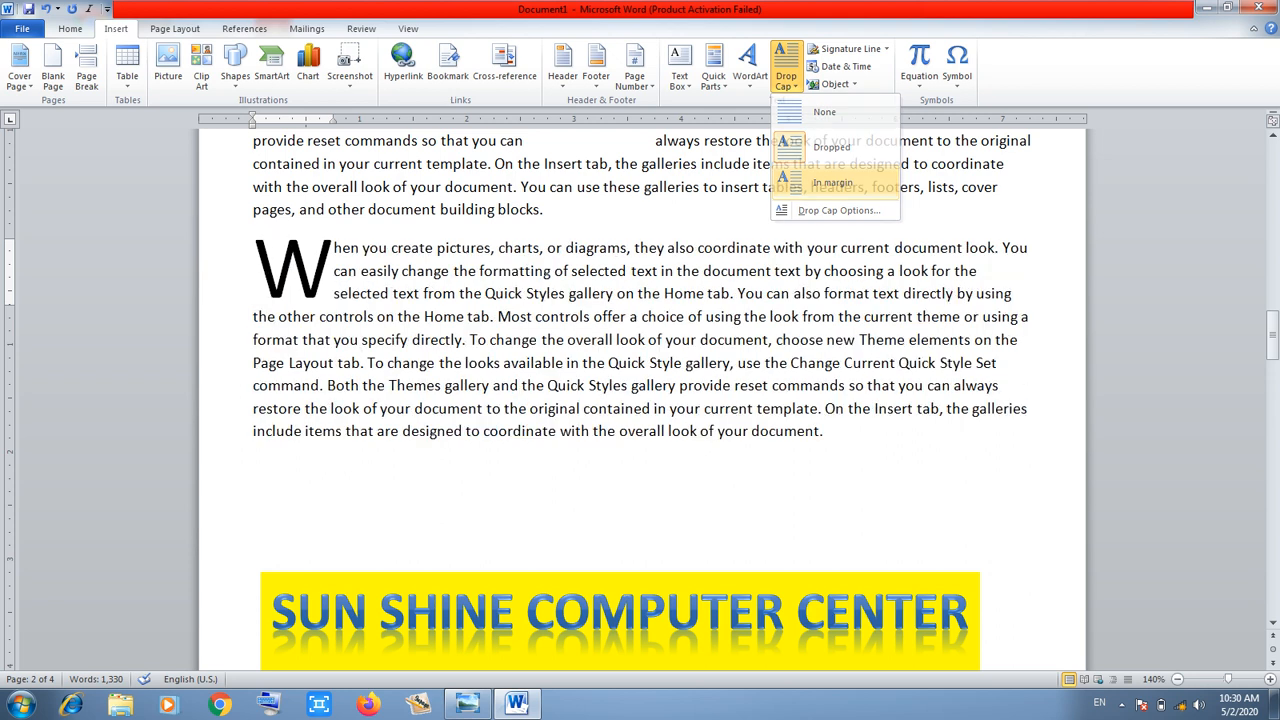
{"action": "left_click", "coordinate": [833, 182]}
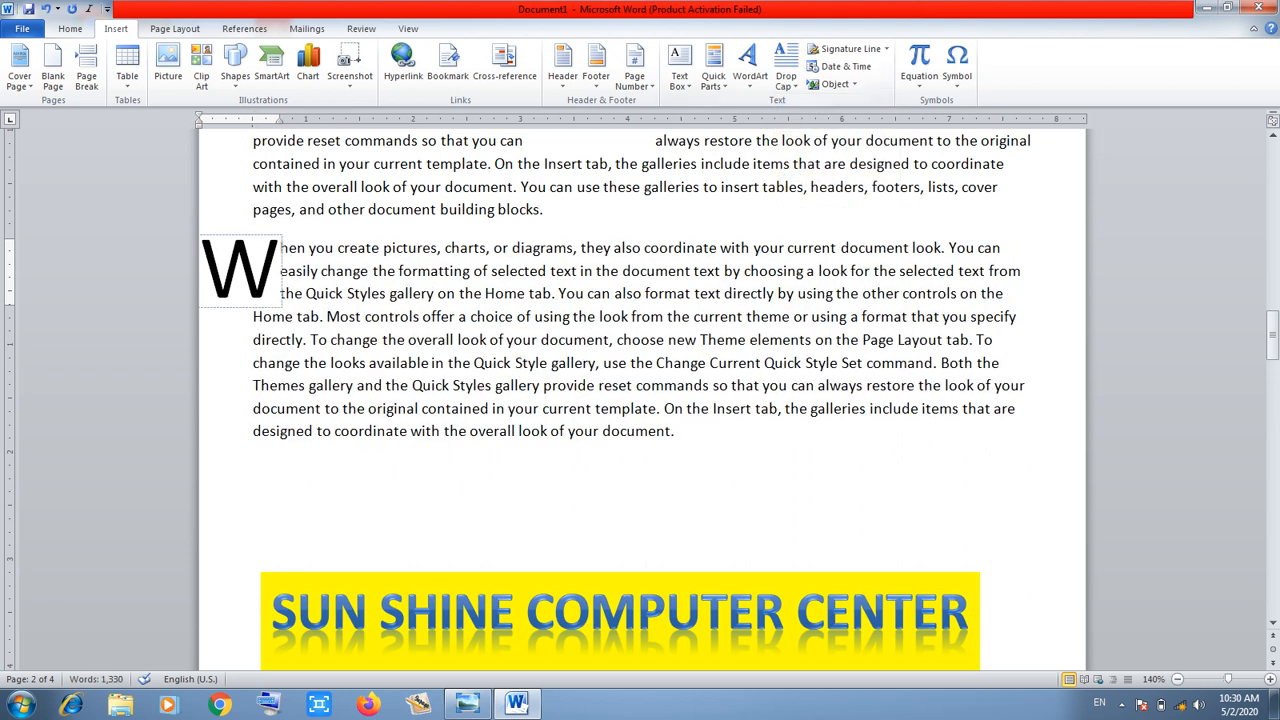
{"action": "left_click", "coordinate": [786, 70]}
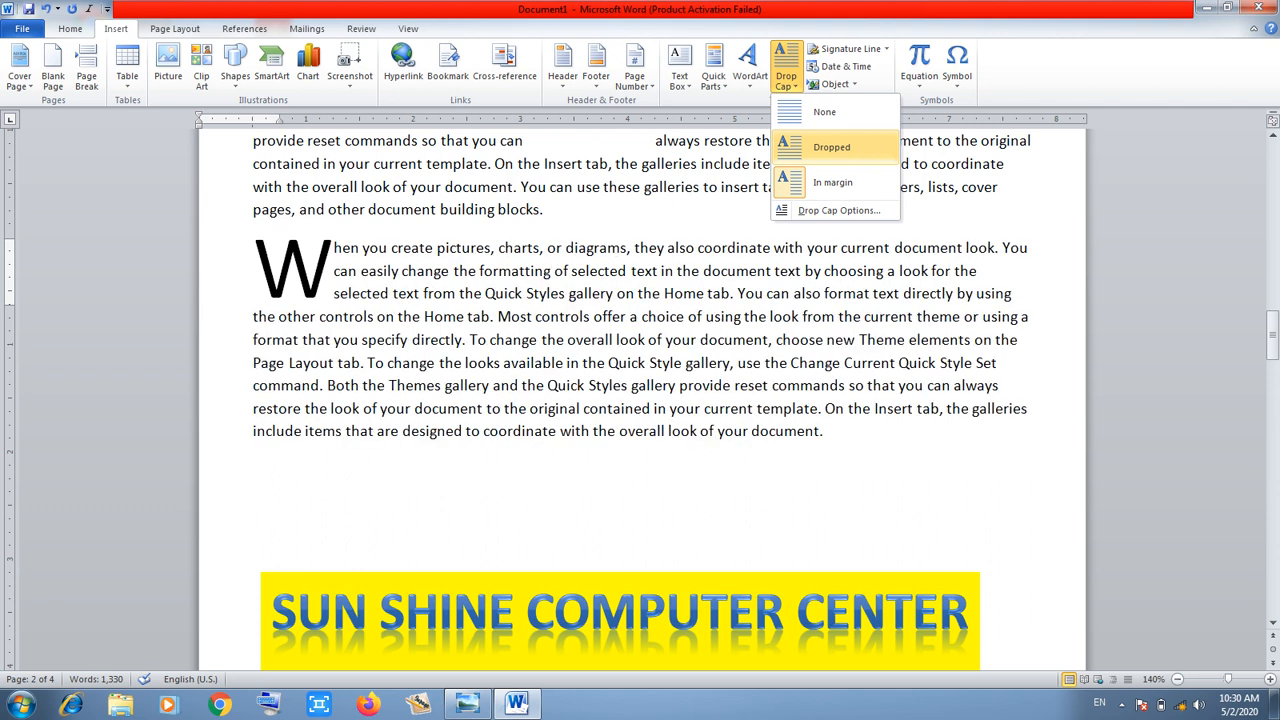
{"action": "left_click", "coordinate": [831, 147]}
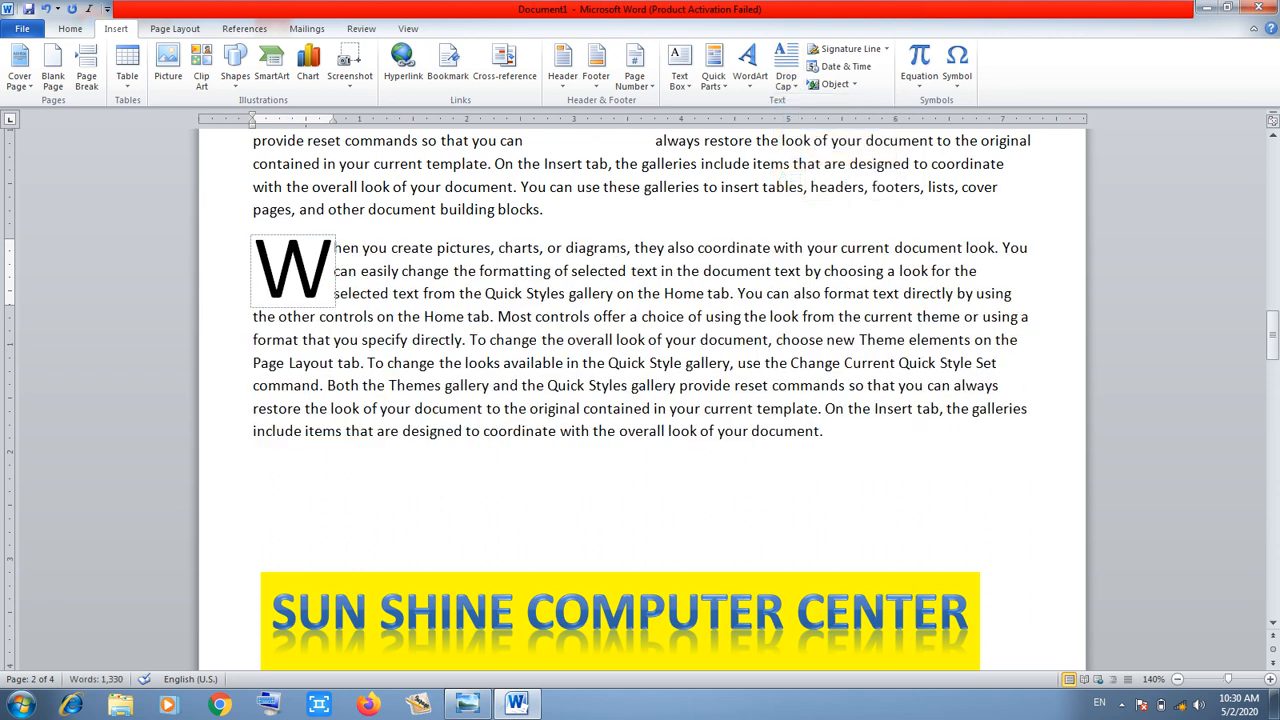
{"action": "left_click", "coordinate": [254, 469]}
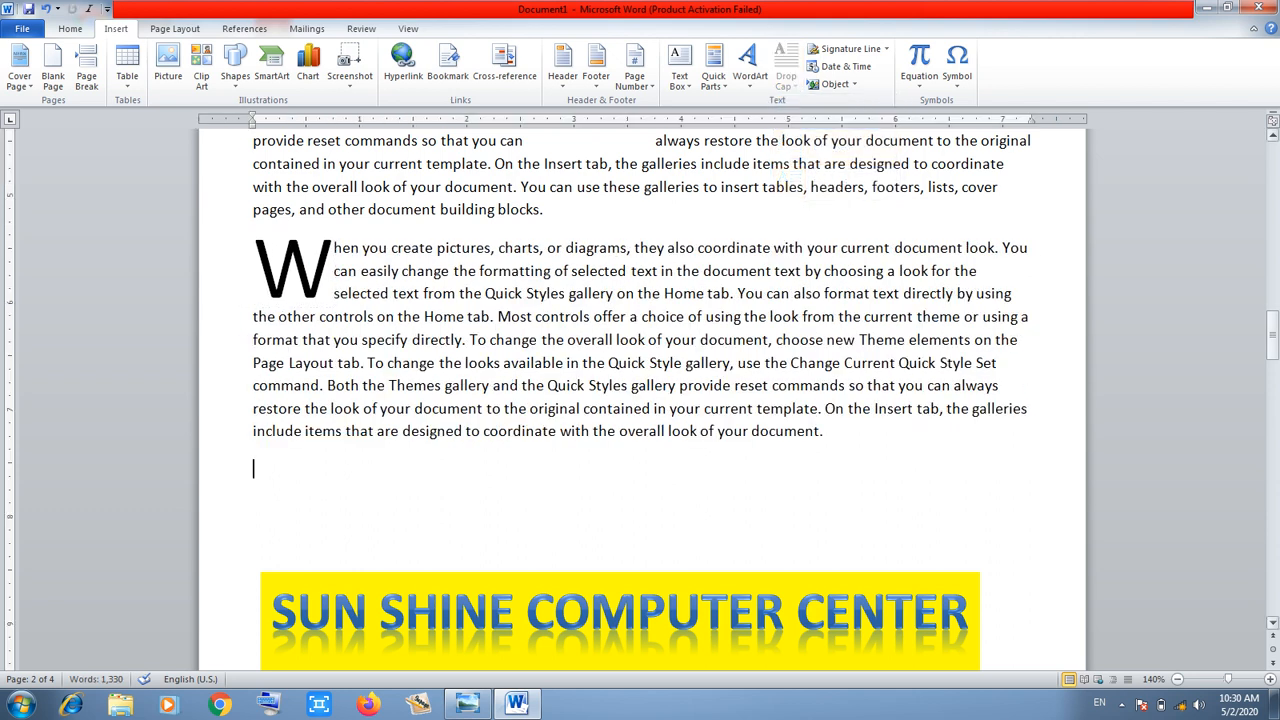
{"action": "left_click_drag", "start_coordinate": [1272, 340], "coordinate": [1272, 225]}
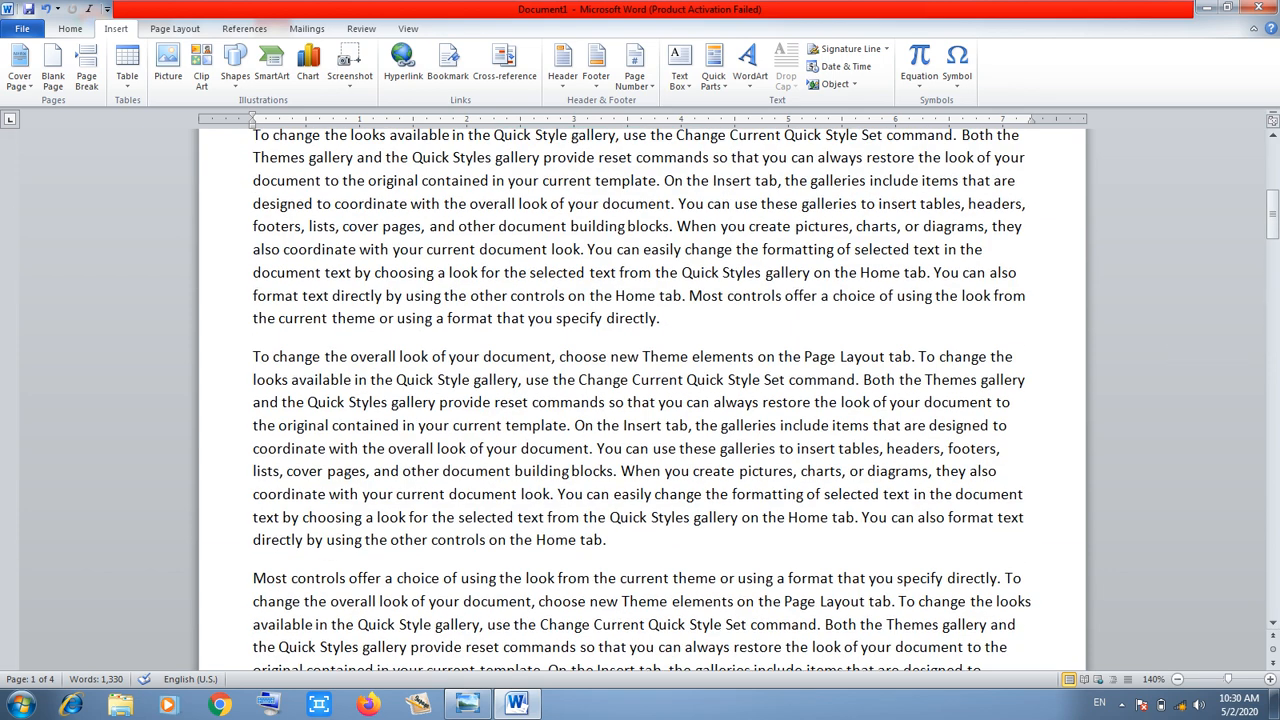
Make the word 'To' a Dropped capital at the start of 'To change the overall look'
{"action": "left_click_drag", "start_coordinate": [252, 357], "coordinate": [270, 357]}
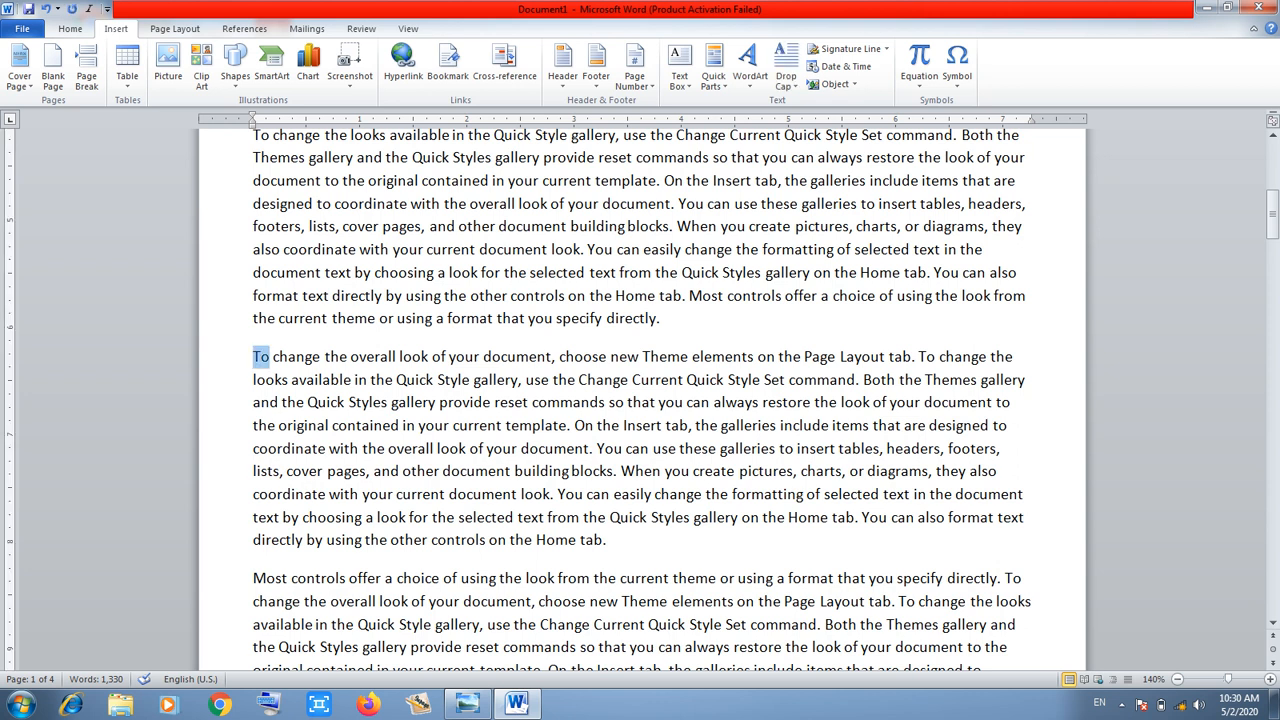
{"action": "left_click", "coordinate": [786, 65]}
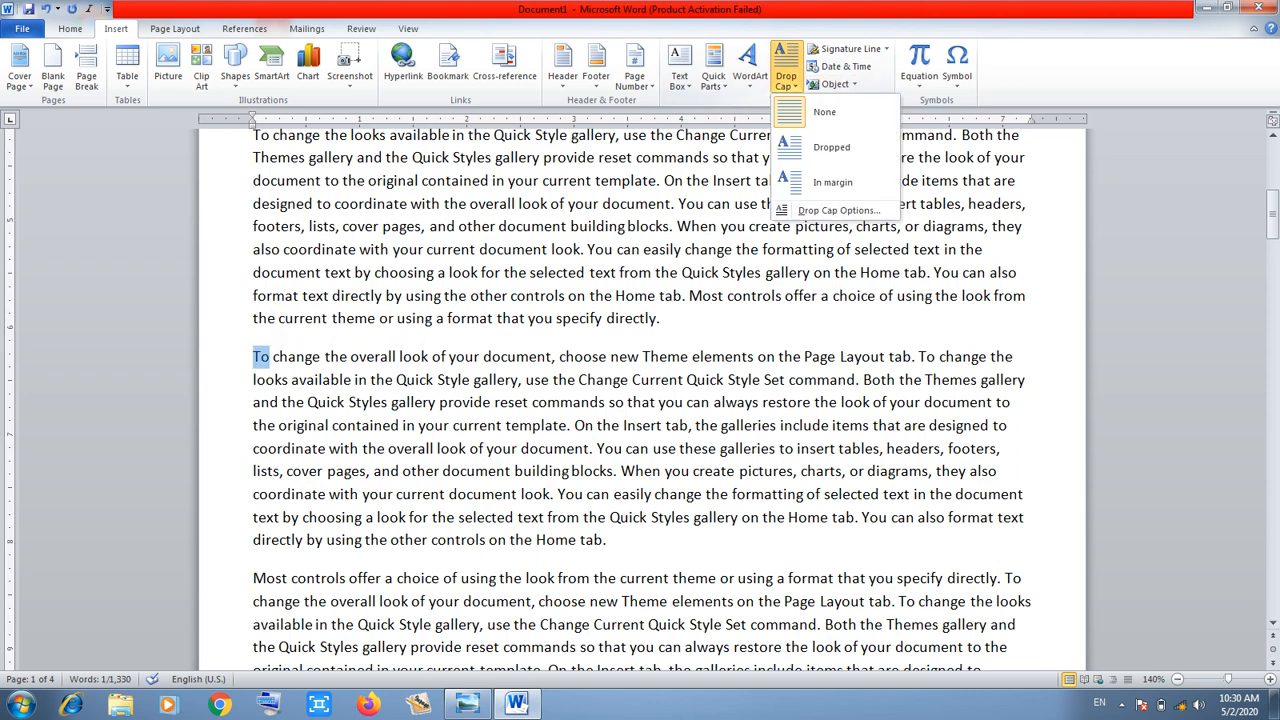
{"action": "left_click", "coordinate": [820, 147]}
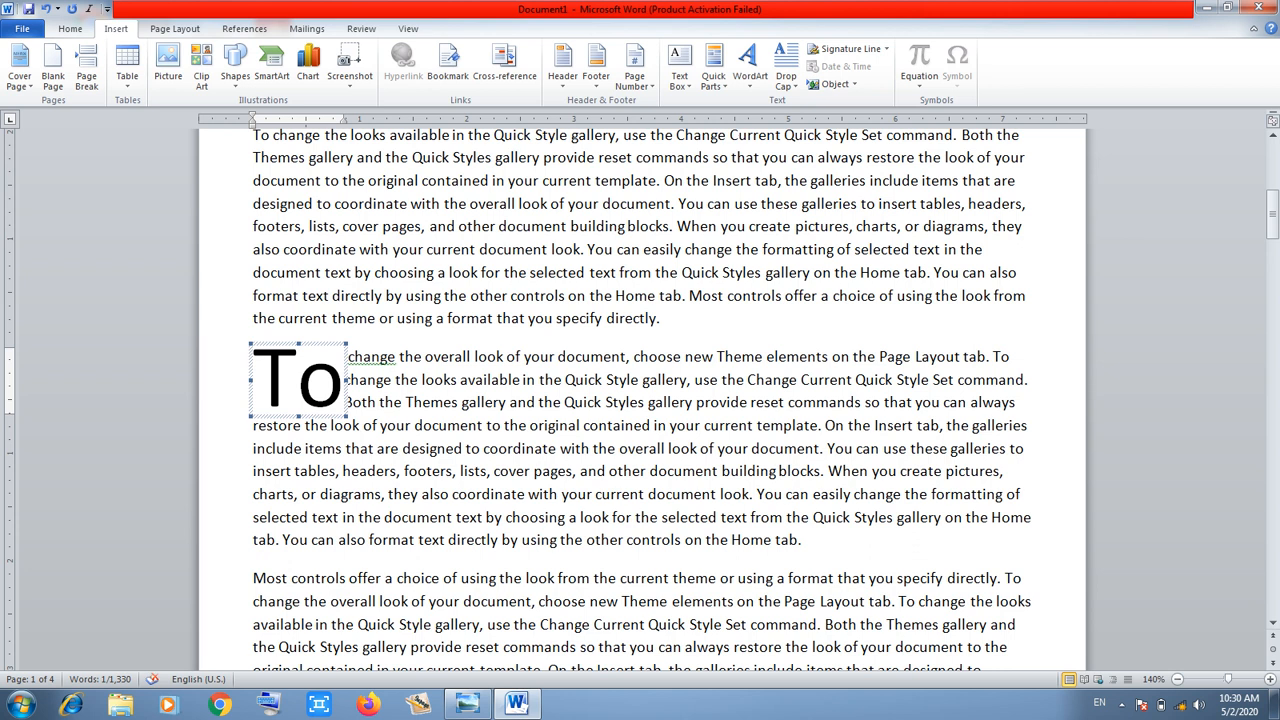
{"action": "left_click", "coordinate": [803, 540]}
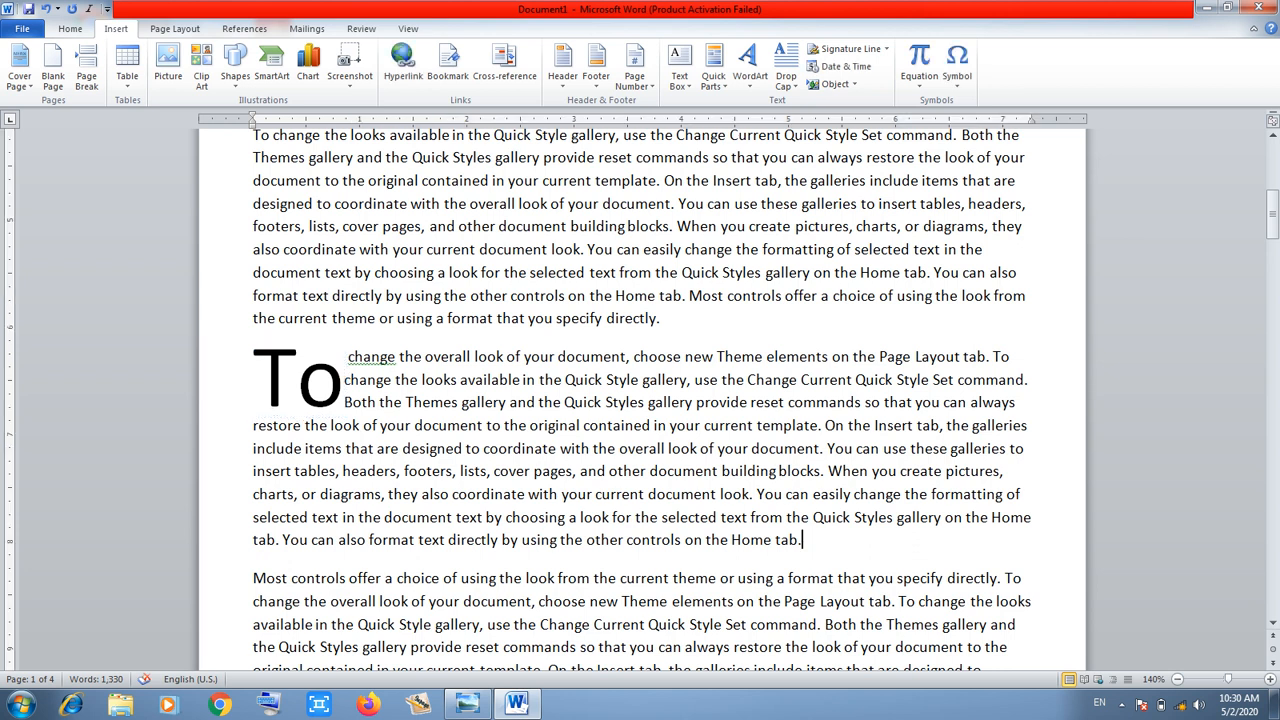
{"action": "left_click", "coordinate": [298, 380]}
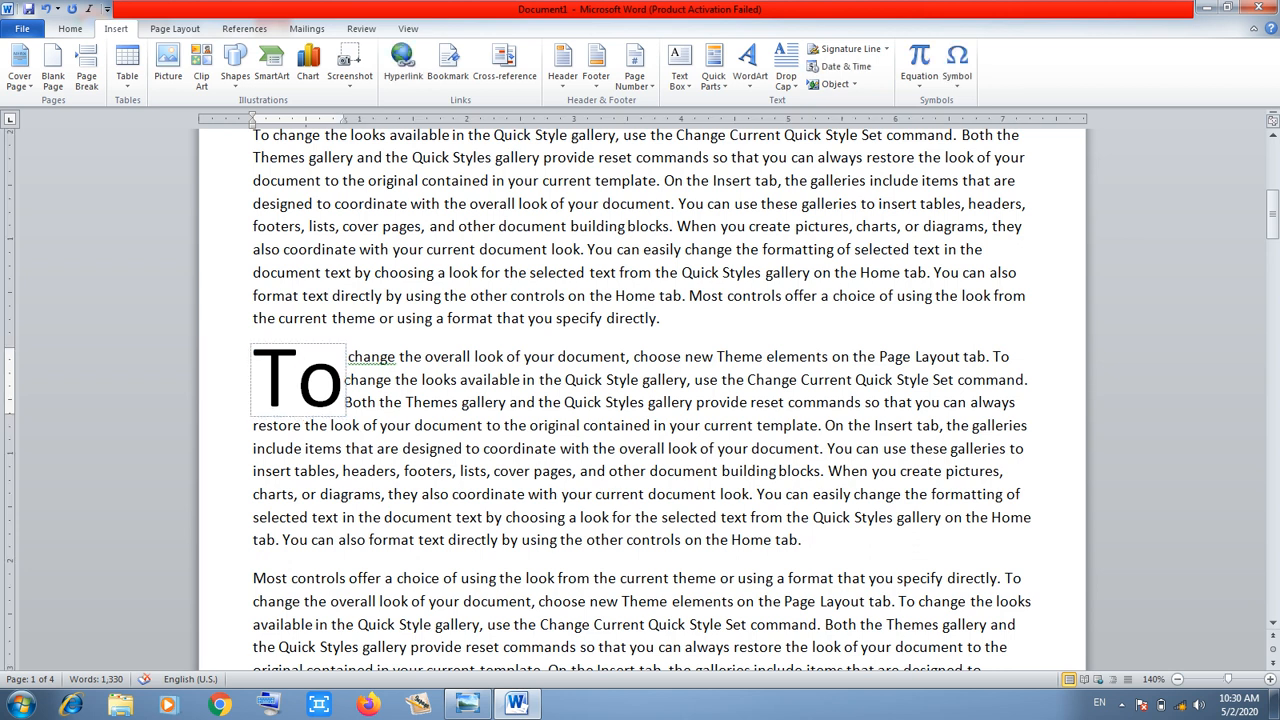
{"action": "left_click", "coordinate": [346, 380]}
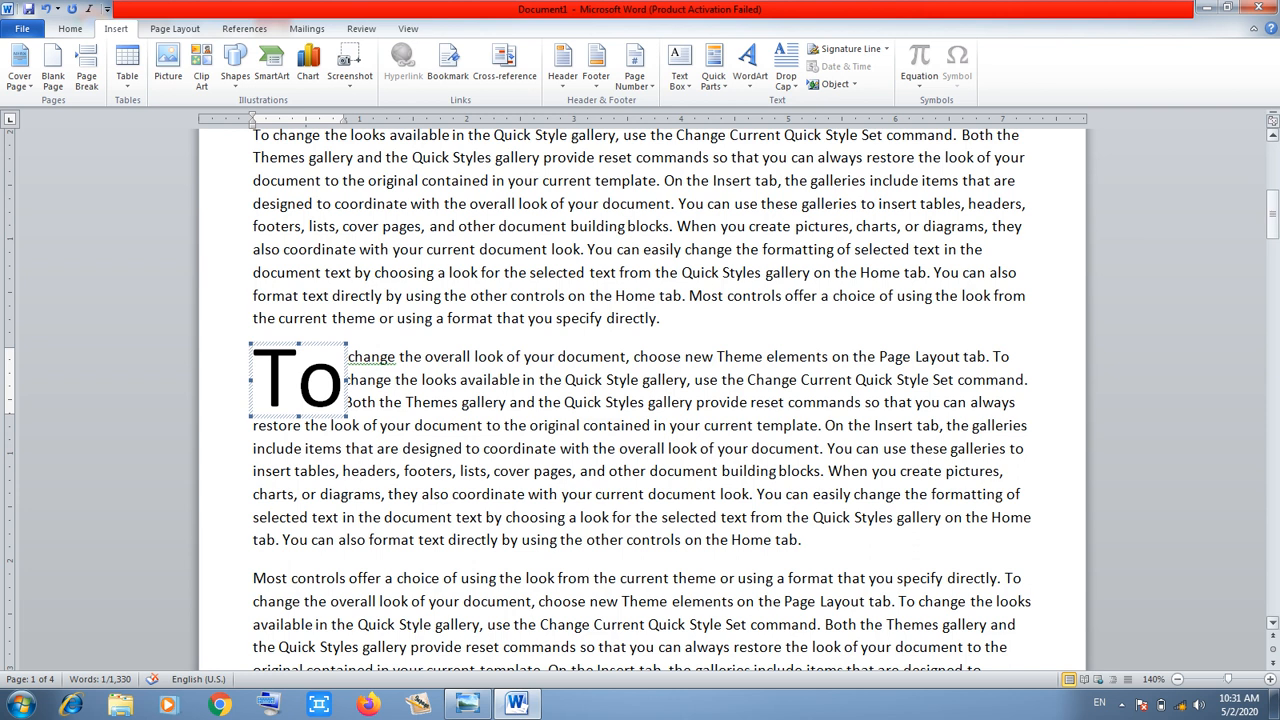
{"action": "left_click_drag", "start_coordinate": [1272, 222], "coordinate": [1272, 335]}
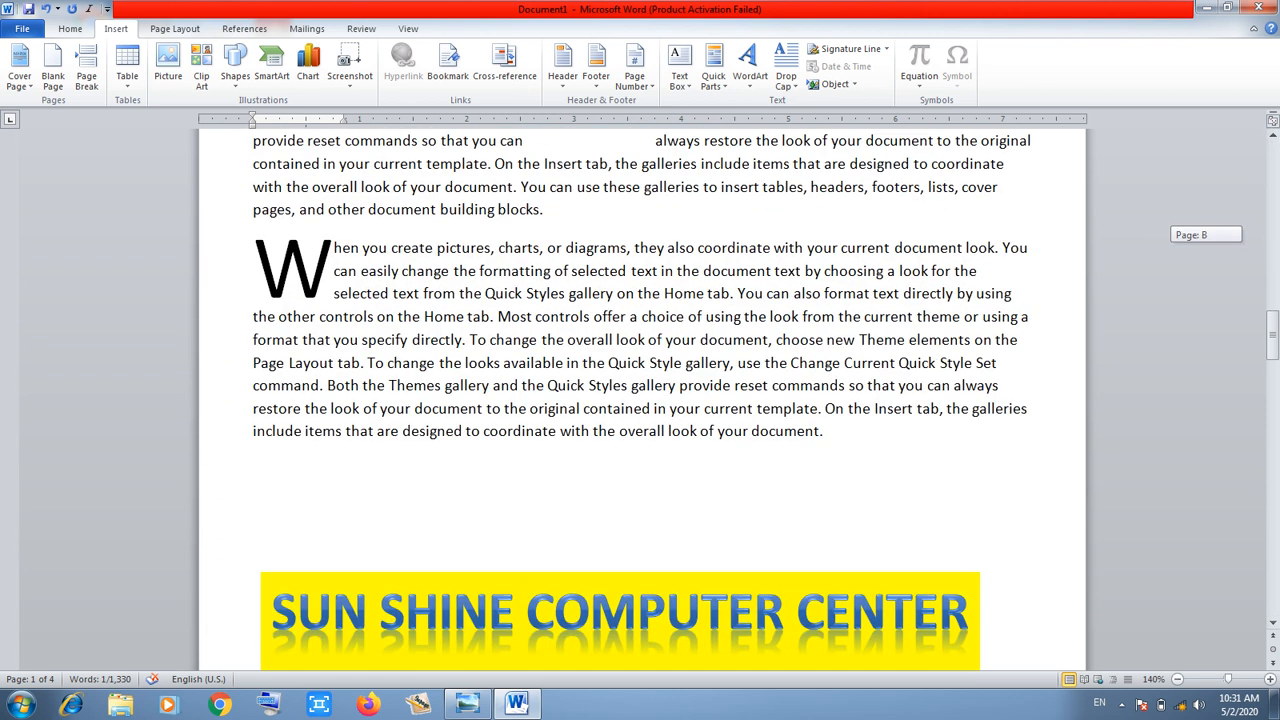
{"action": "left_click", "coordinate": [254, 469]}
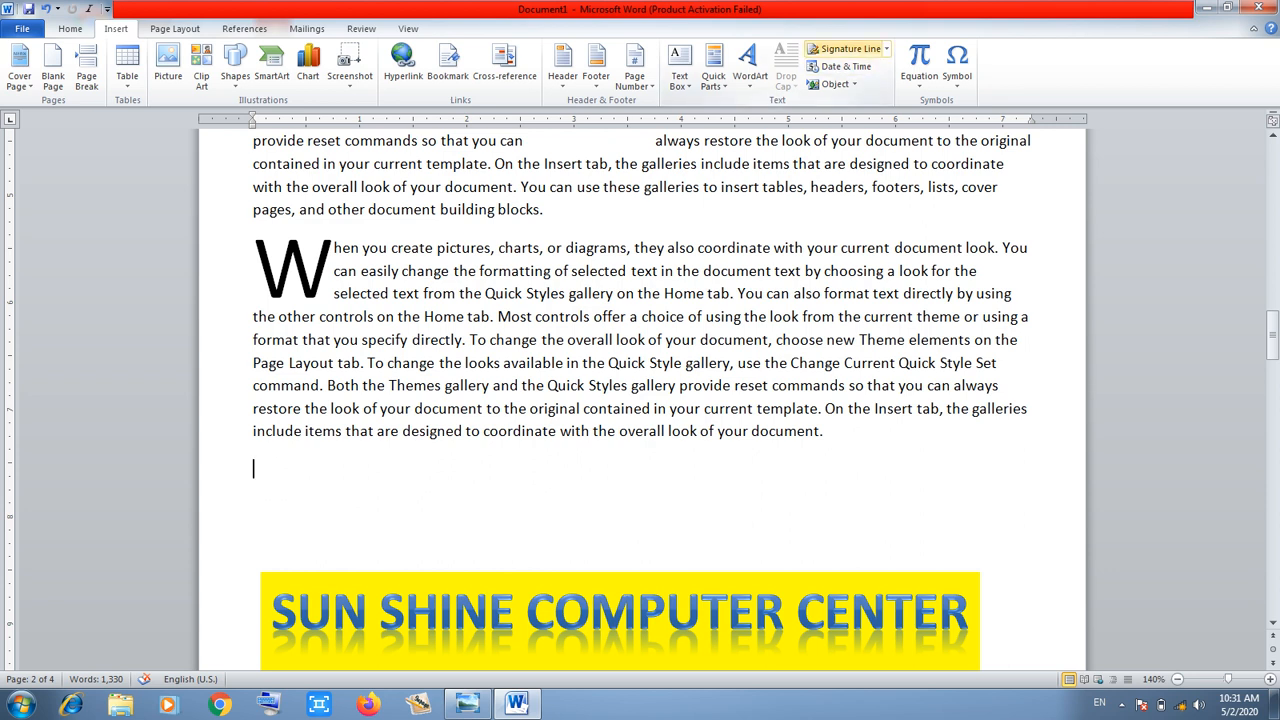
Start a signature line and enter the suggested signer's name
{"action": "left_click", "coordinate": [848, 48]}
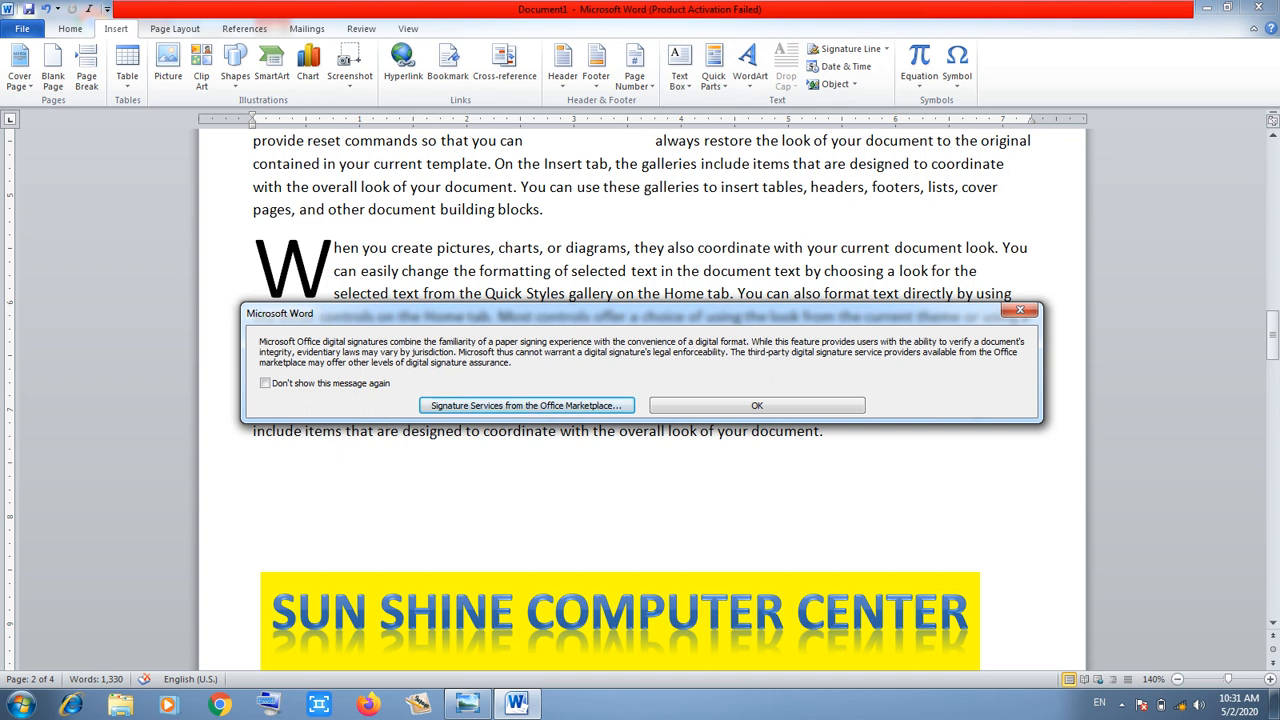
{"action": "key", "text": "Return"}
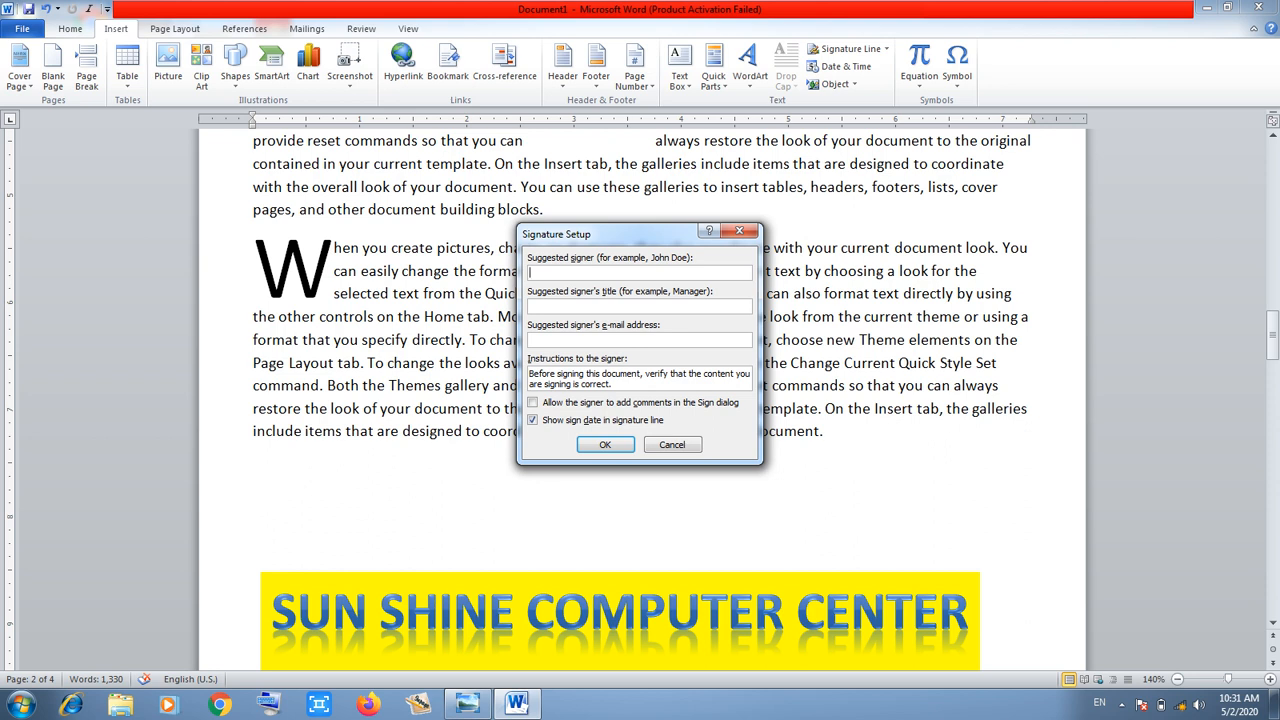
{"action": "type", "text": "aL"}
{"action": "key", "text": "BackSpace"}
{"action": "key", "text": "BackSpace"}
Set the signer's title to DIRECTOR and insert the signature line below the paragraph
{"action": "type", "text": "DI"}
{"action": "key", "text": "BackSpace"}
{"action": "key", "text": "BackSpace"}
{"action": "type", "text": "DIRECTOR"}
{"action": "left_click", "coordinate": [531, 340]}
{"action": "left_click", "coordinate": [605, 444]}
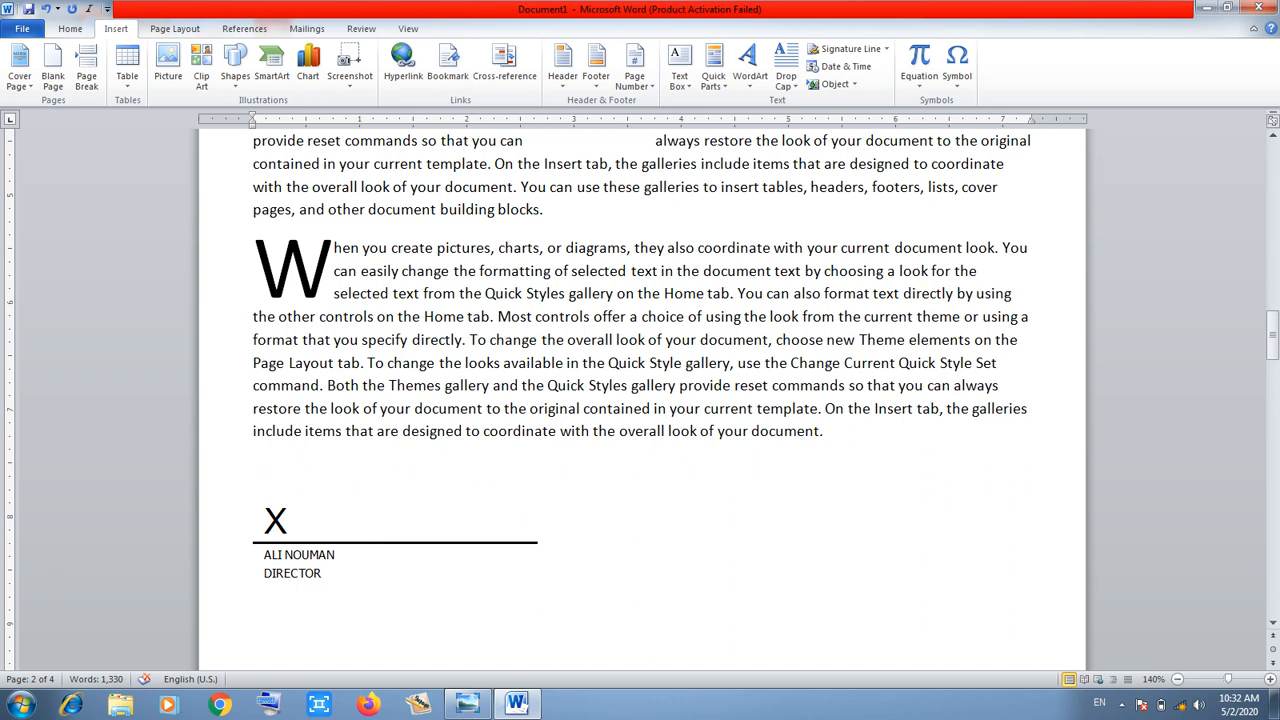
{"action": "key", "text": "BackSpace"}
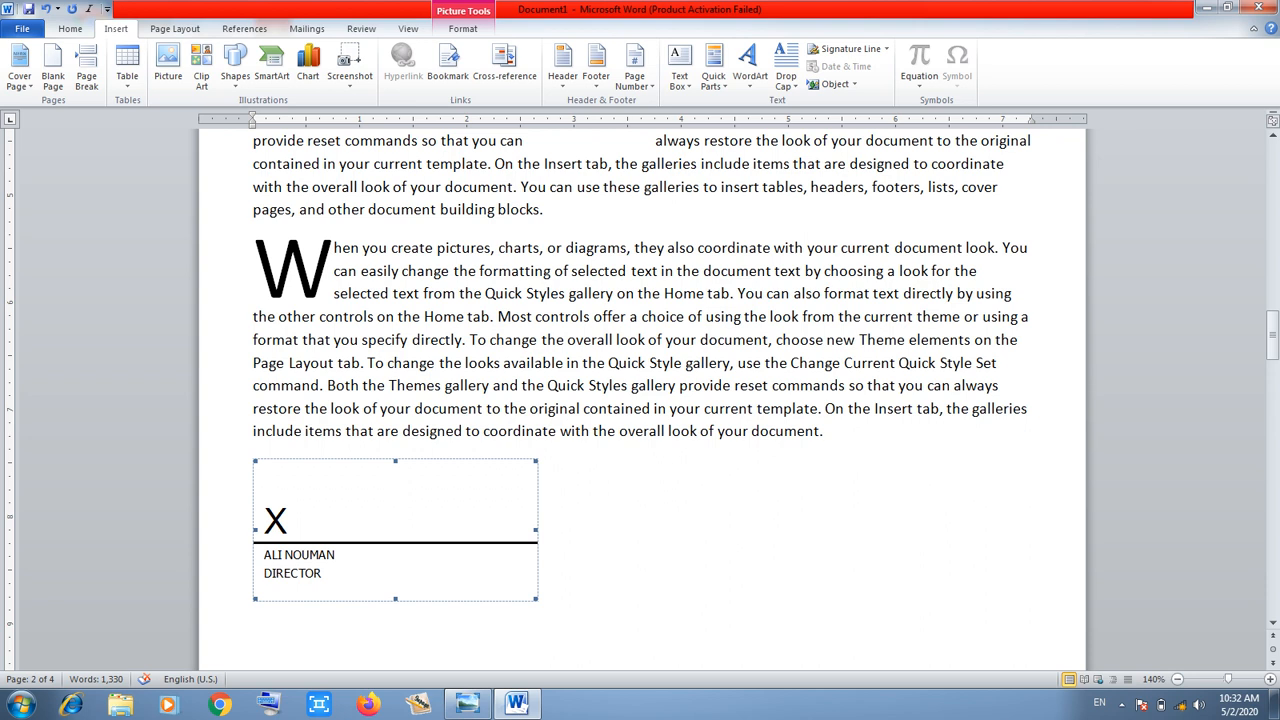
{"action": "left_click", "coordinate": [539, 594]}
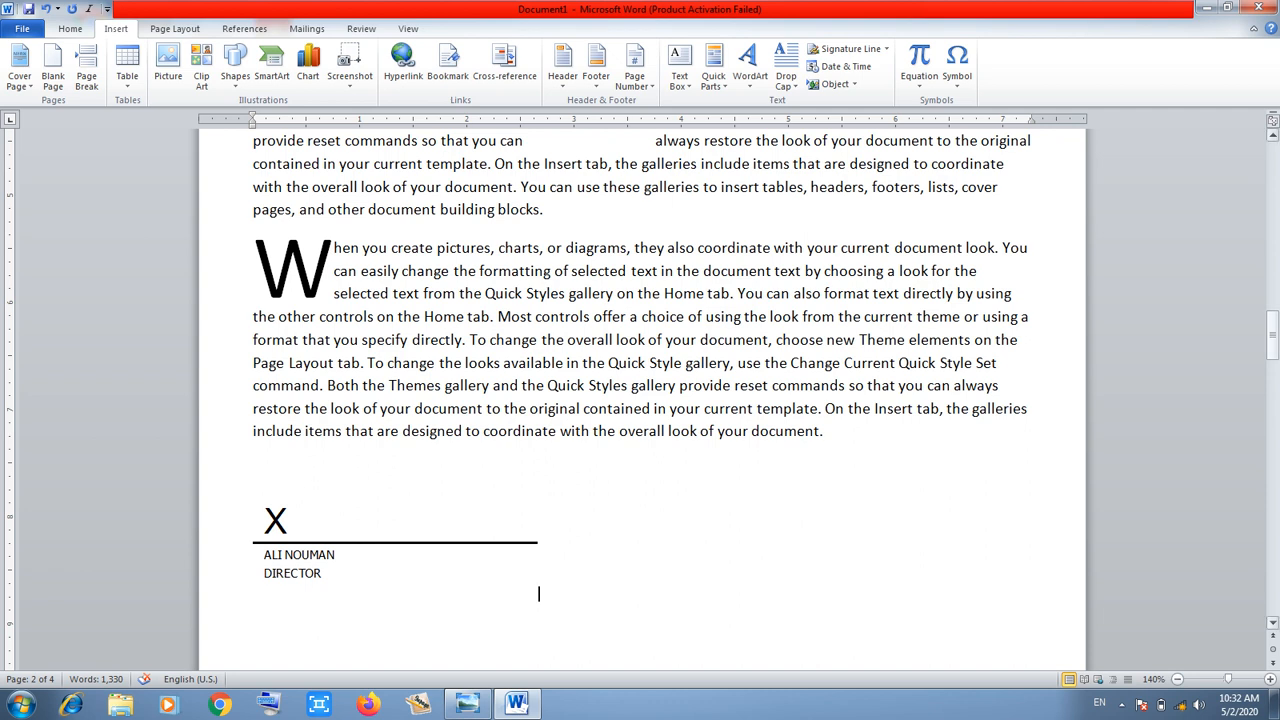
{"action": "left_click_drag", "start_coordinate": [1272, 332], "coordinate": [1272, 343]}
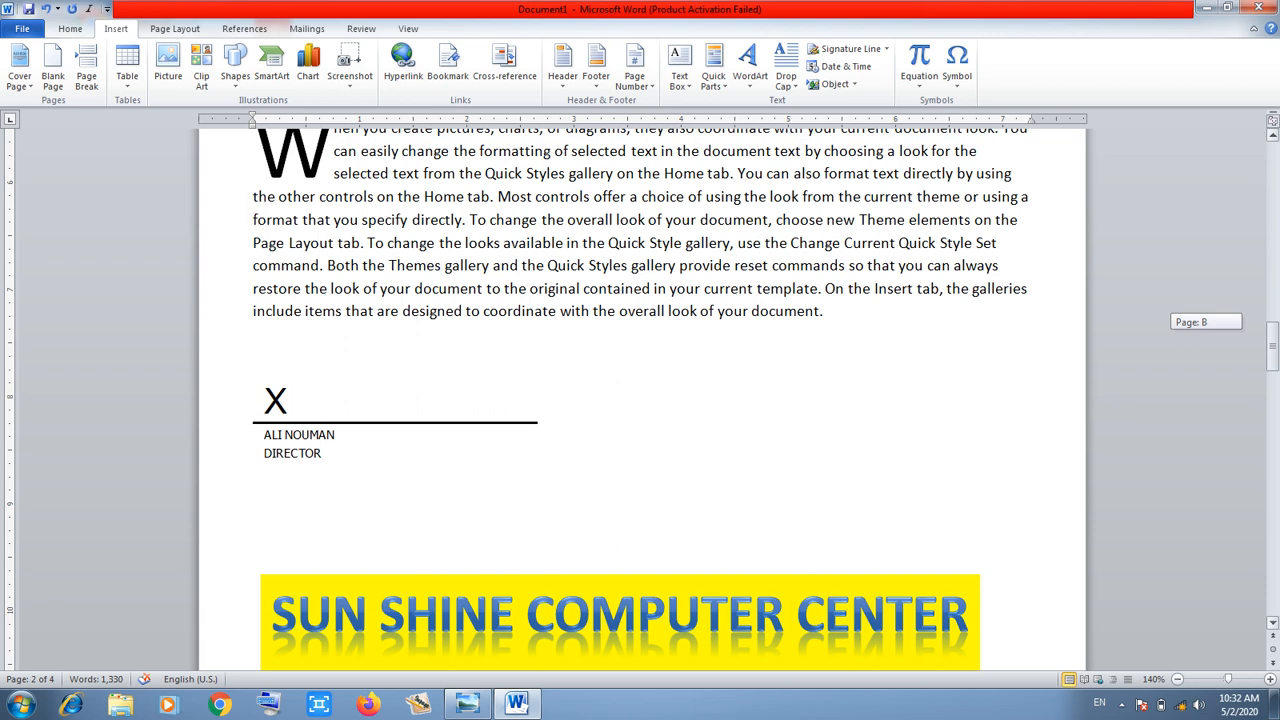
{"action": "scroll", "coordinate": [538, 553], "scroll_direction": "up", "scroll_amount": 2}
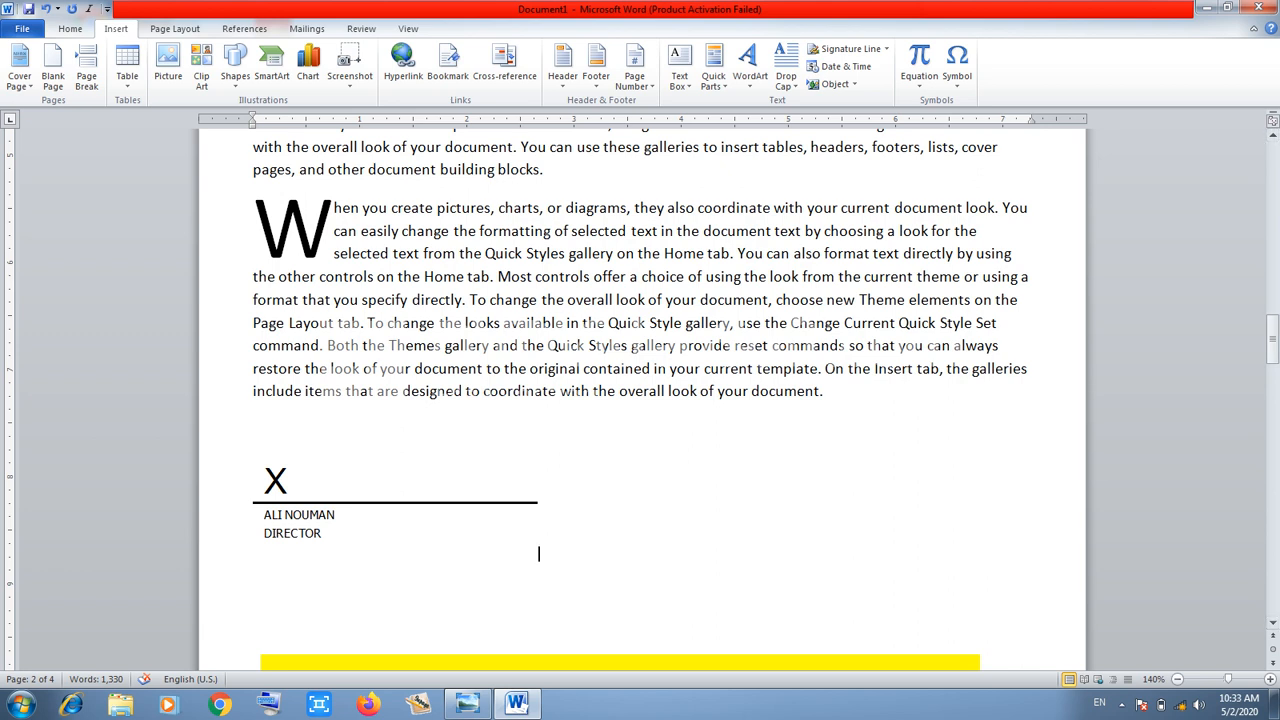
Insert the date as 'Saturday, May 02, 2020' below the signature, then add a new line
{"action": "left_click", "coordinate": [538, 553]}
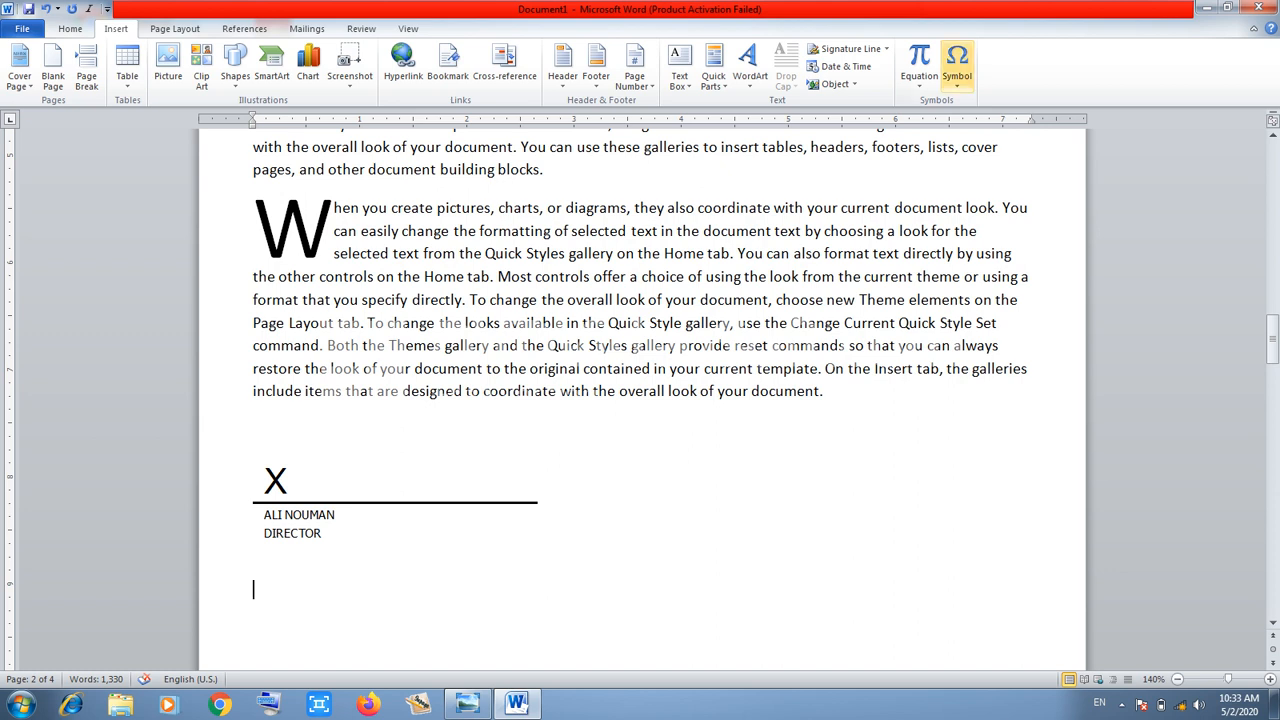
{"action": "left_click", "coordinate": [846, 66]}
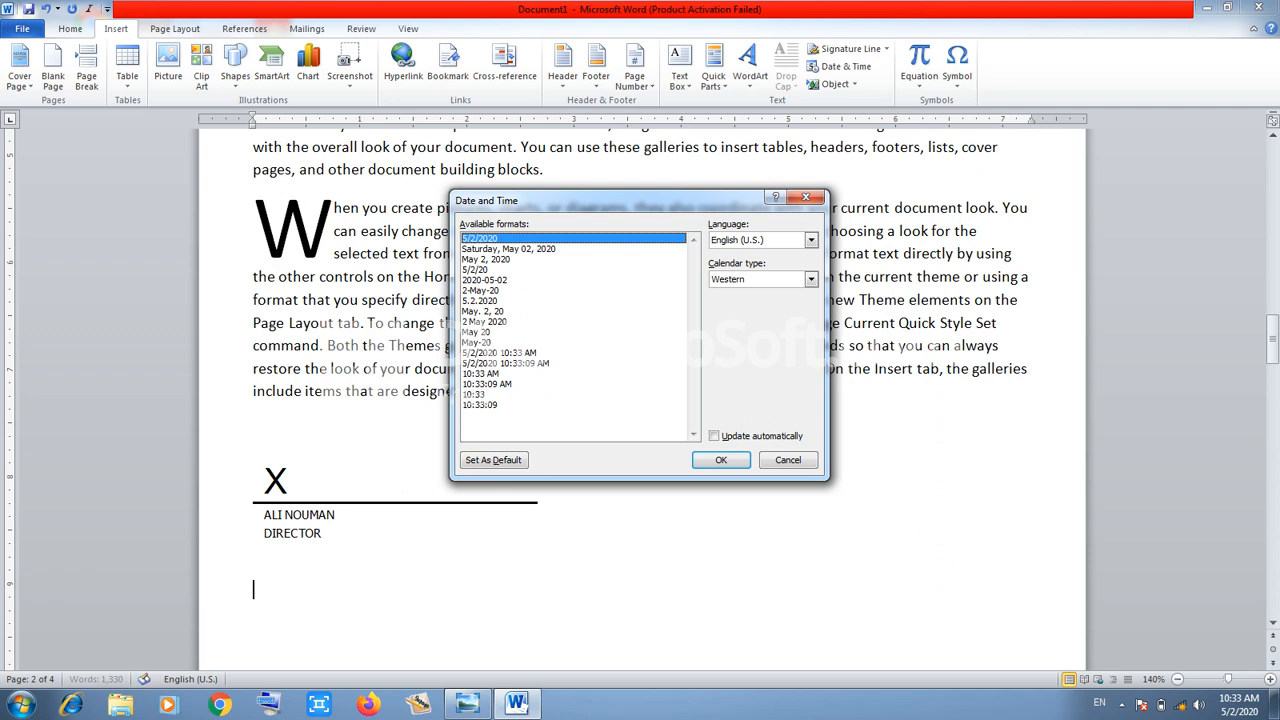
{"action": "left_click", "coordinate": [500, 259]}
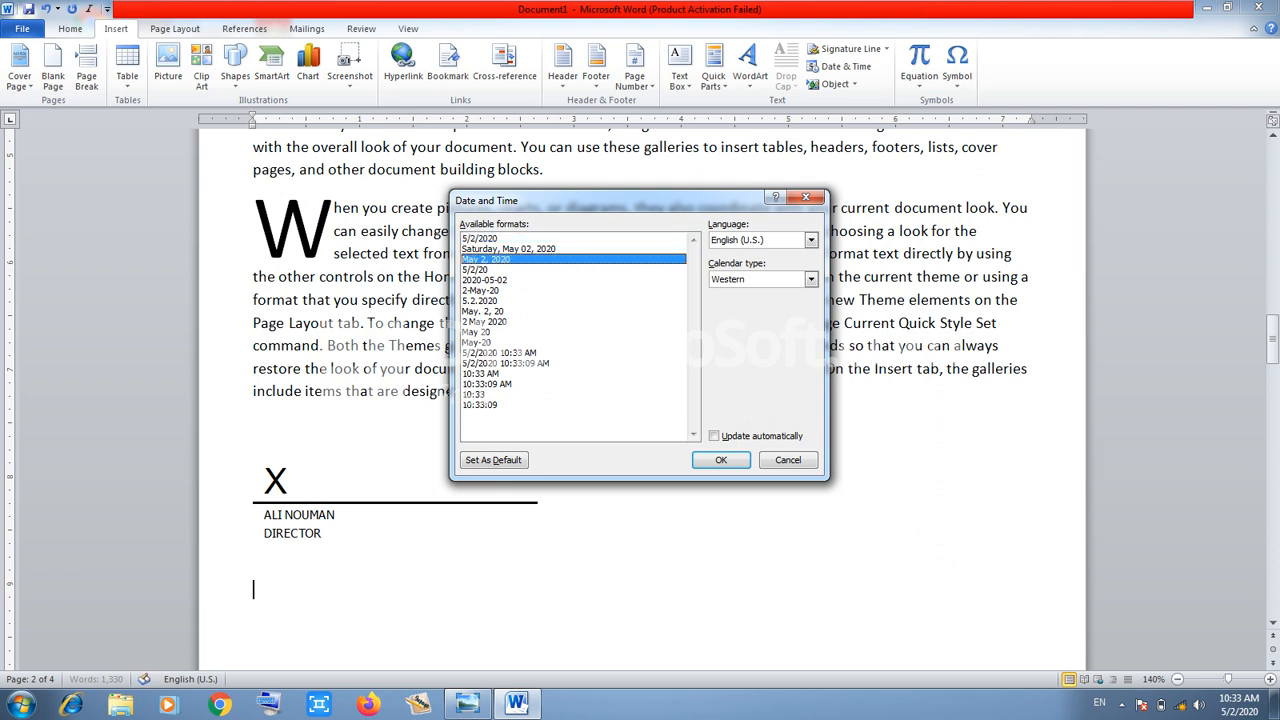
{"action": "left_click", "coordinate": [500, 280]}
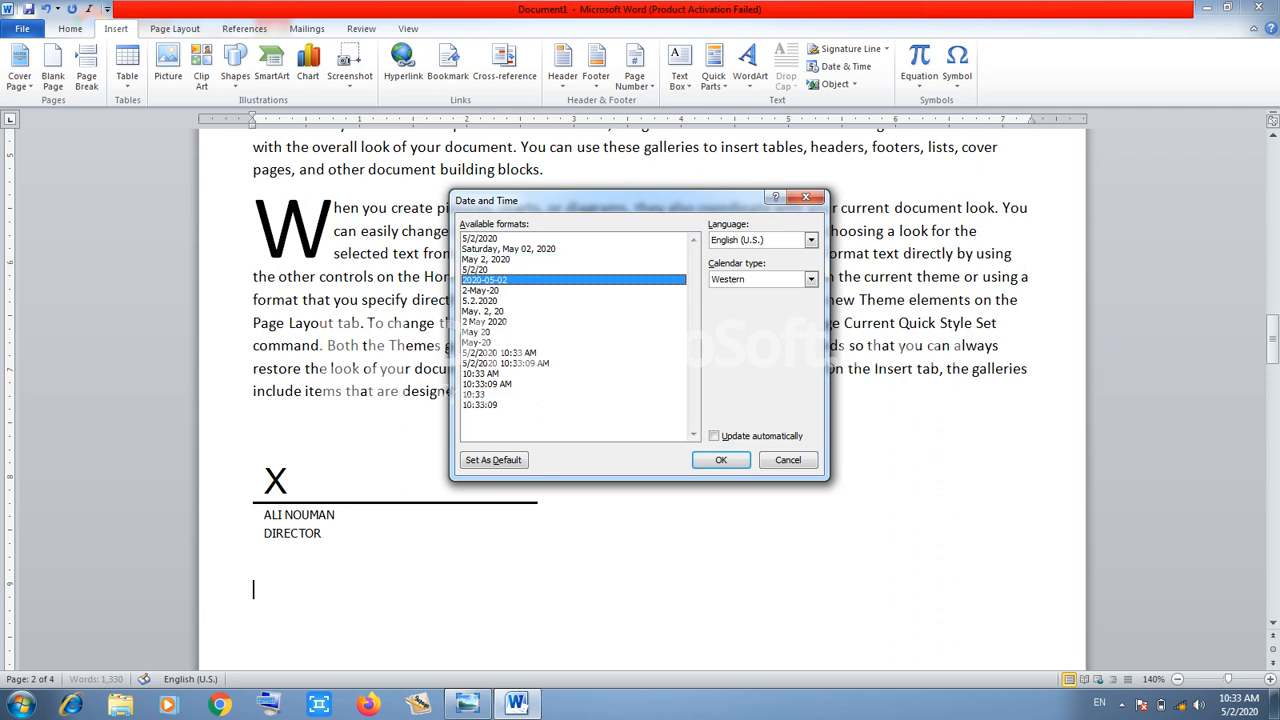
{"action": "left_click", "coordinate": [500, 353]}
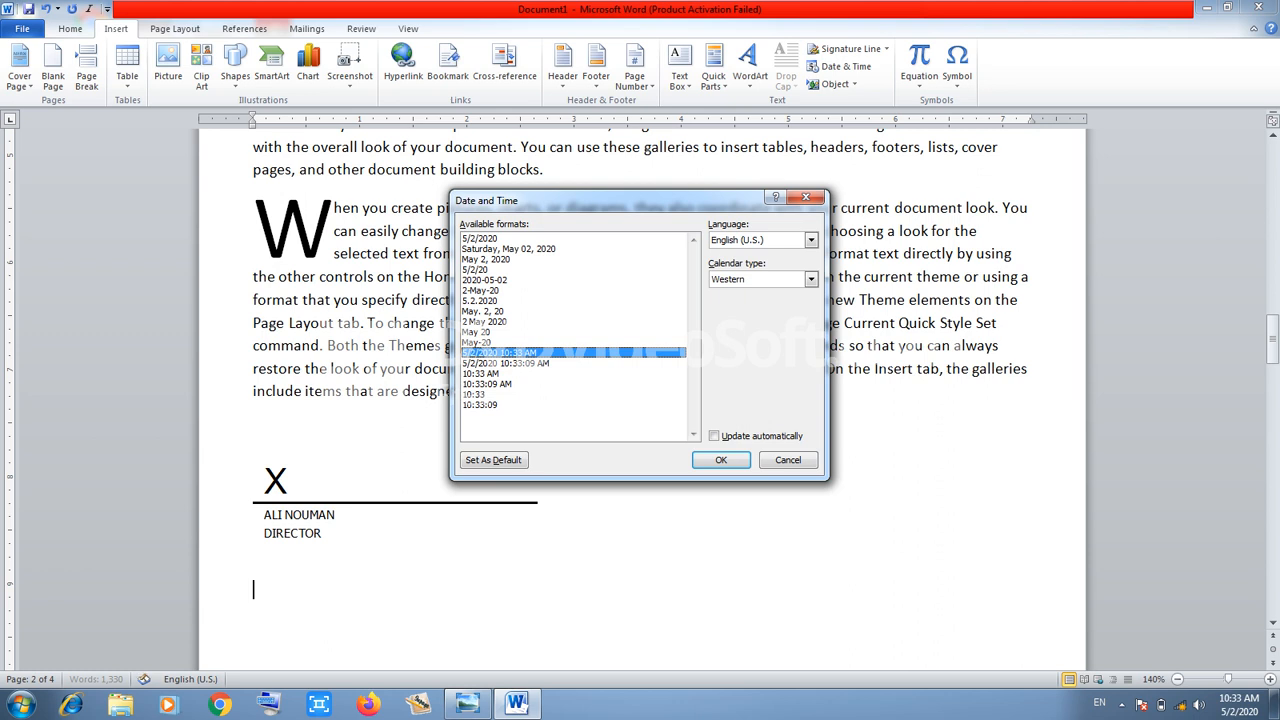
{"action": "left_click", "coordinate": [509, 249]}
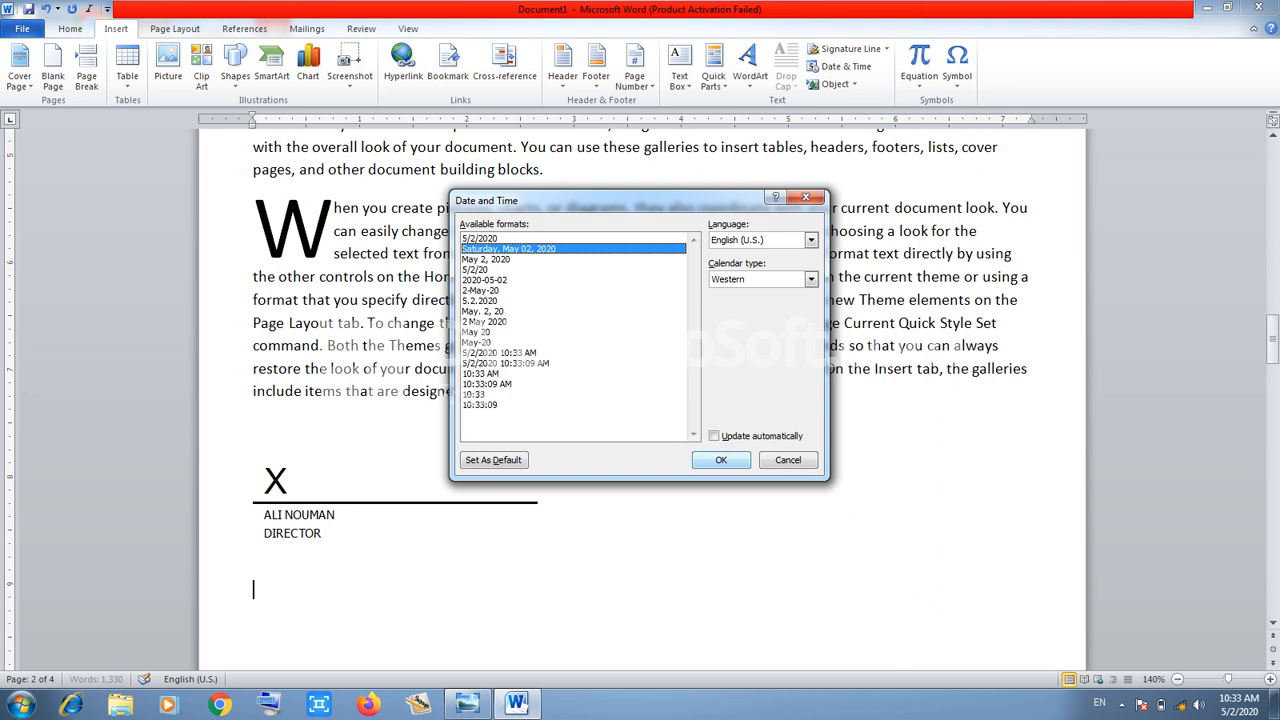
{"action": "left_click", "coordinate": [721, 460]}
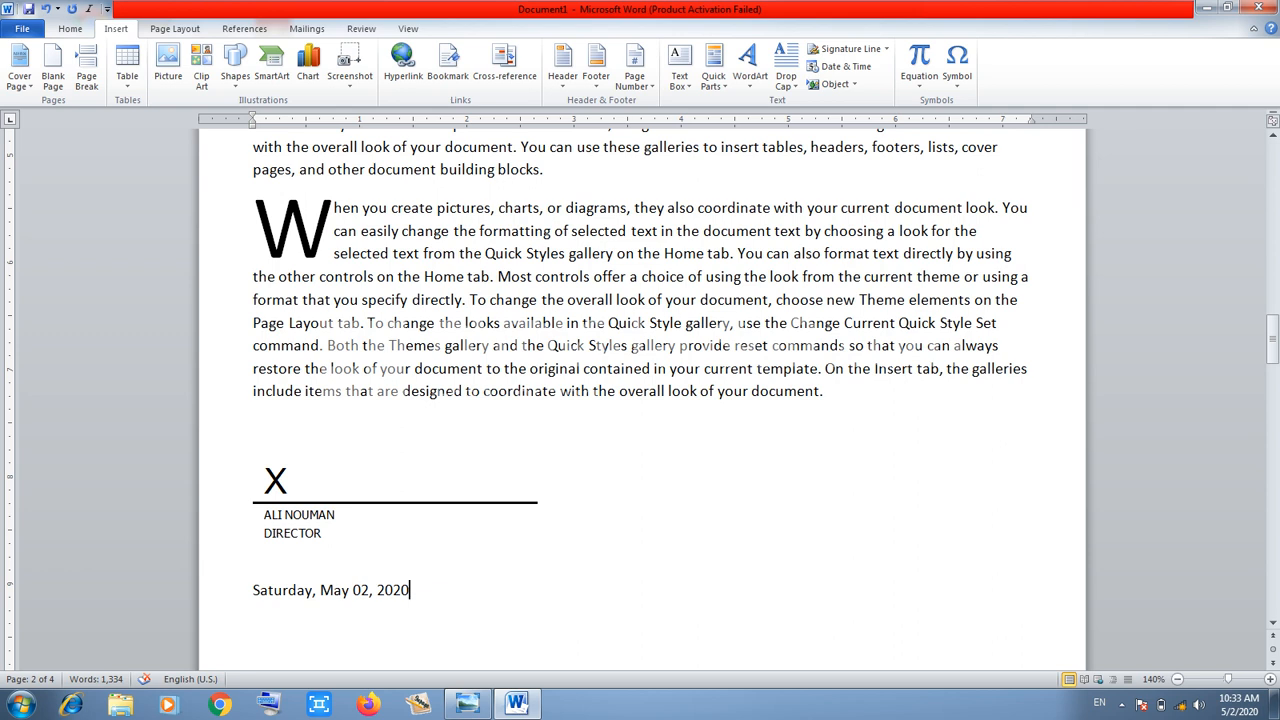
{"action": "key", "text": "Return"}
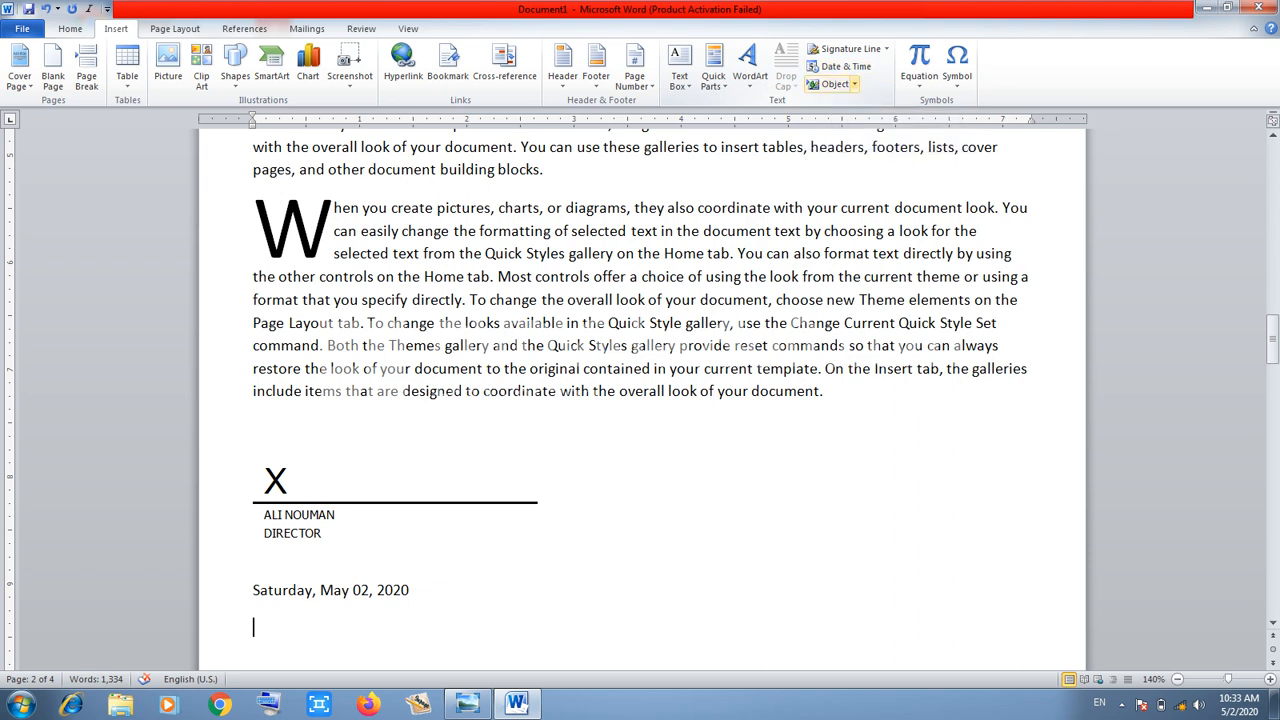
Embed a new Bitmap Image object from the Object dialog, opening it in Paint
{"action": "left_click", "coordinate": [854, 84]}
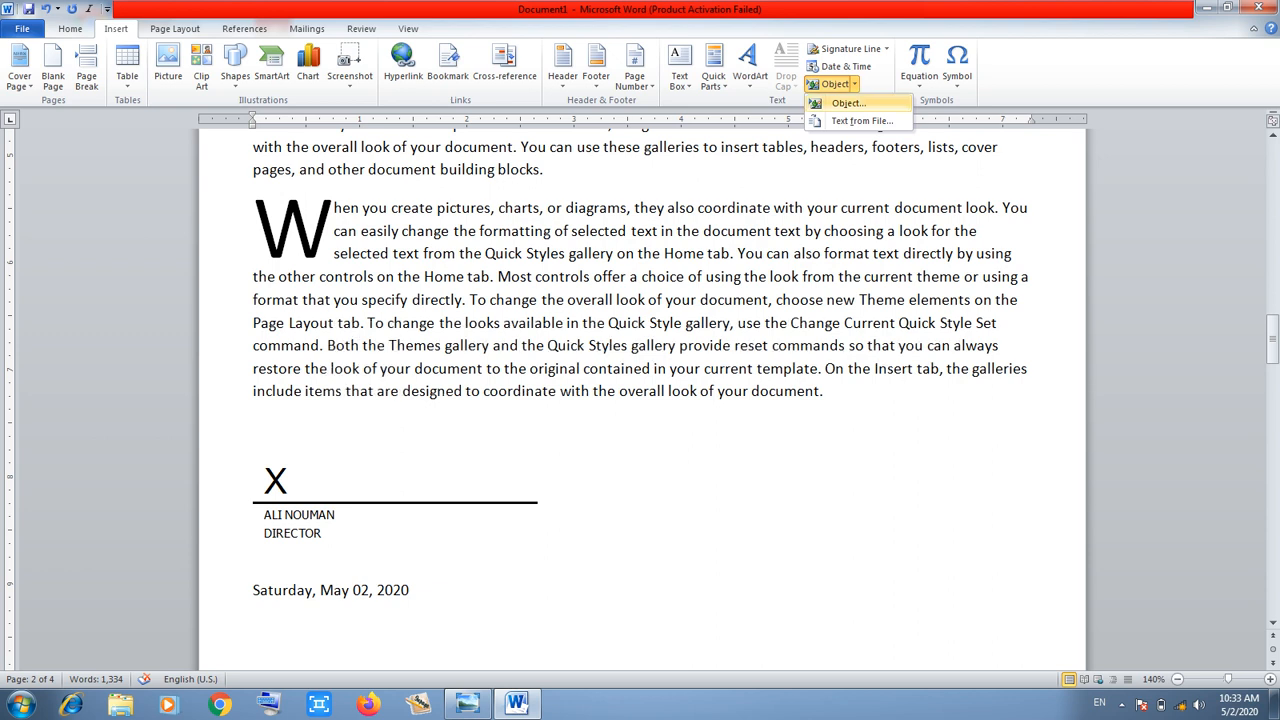
{"action": "left_click", "coordinate": [845, 103]}
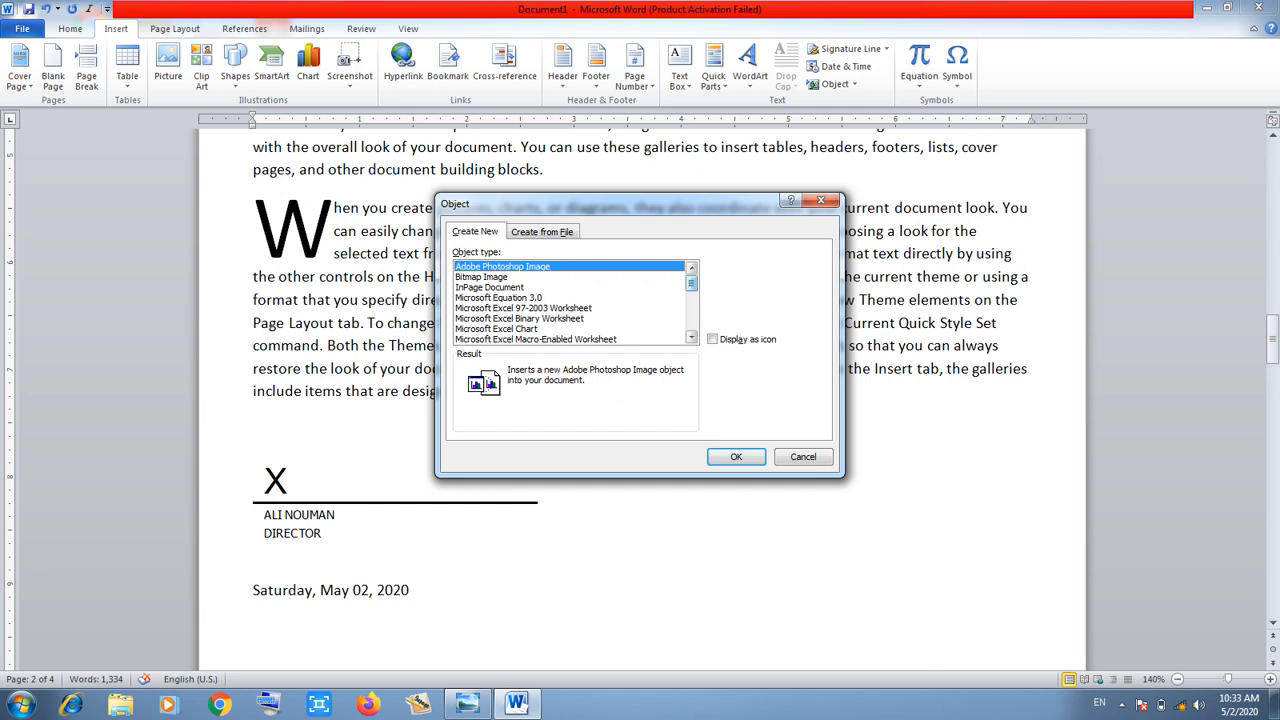
{"action": "scroll", "coordinate": [570, 302], "scroll_direction": "down", "scroll_amount": 7}
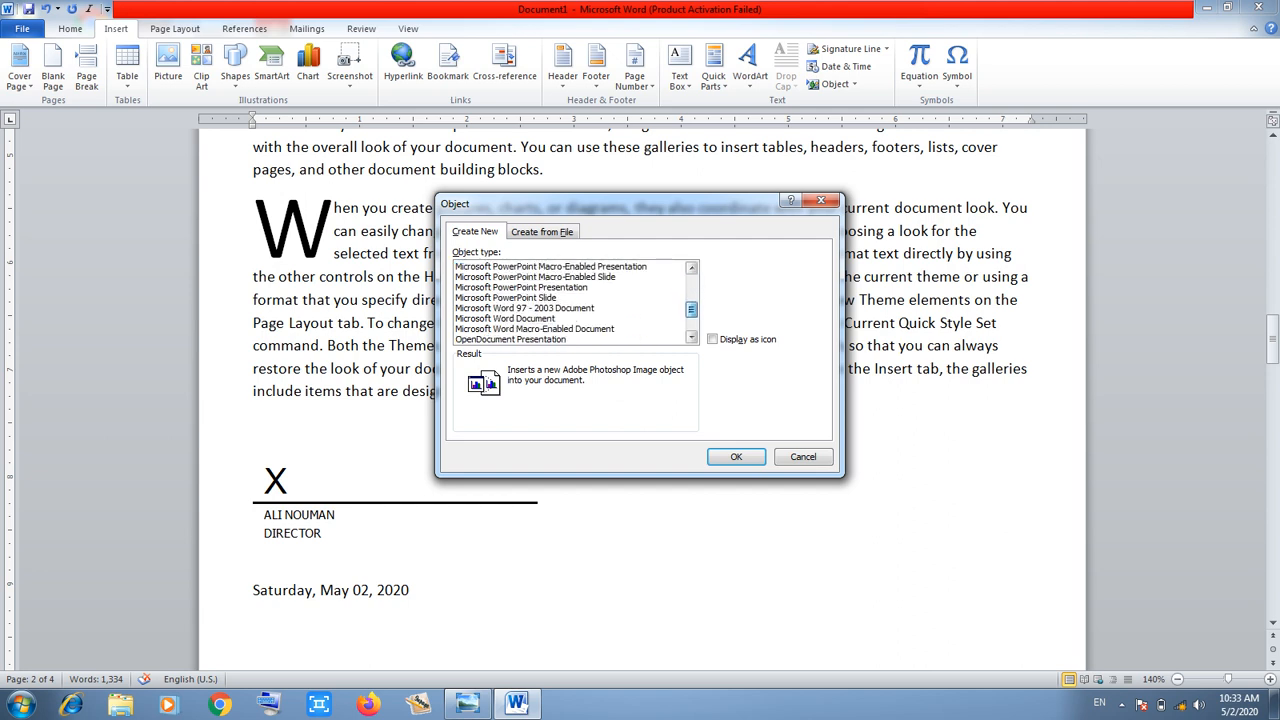
{"action": "scroll", "coordinate": [570, 302], "scroll_direction": "up", "scroll_amount": 7}
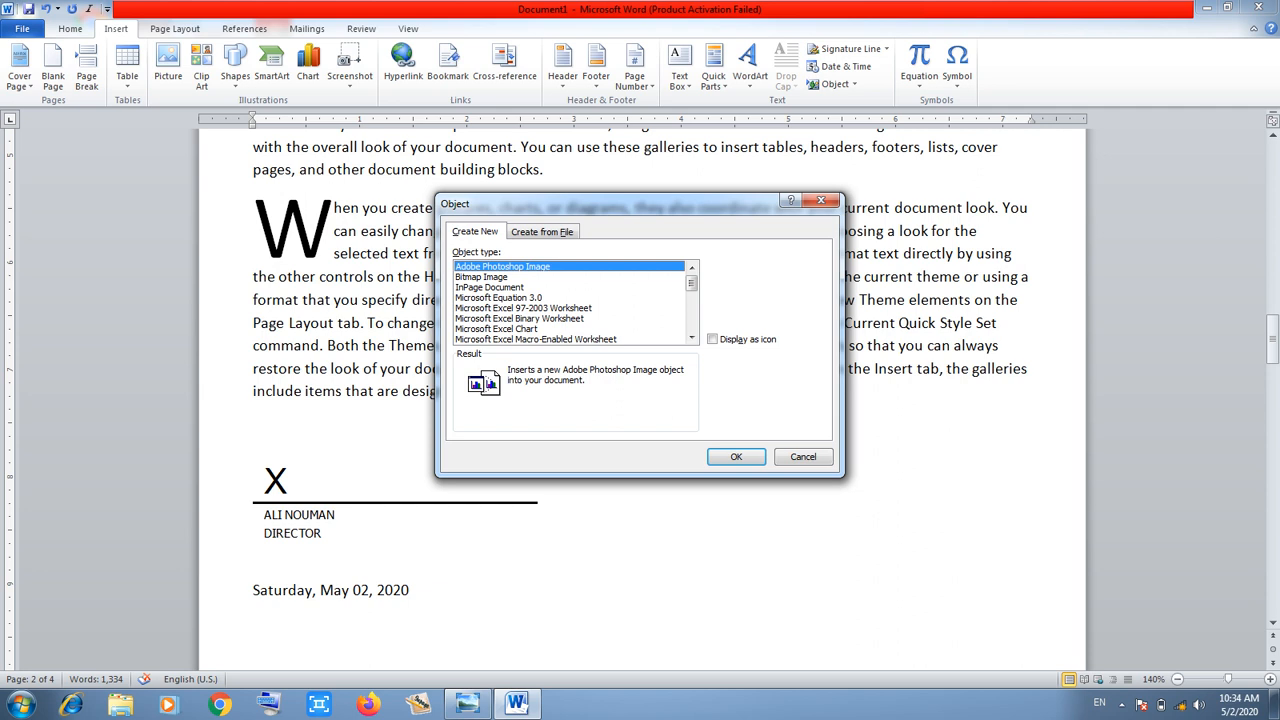
{"action": "left_click", "coordinate": [482, 277]}
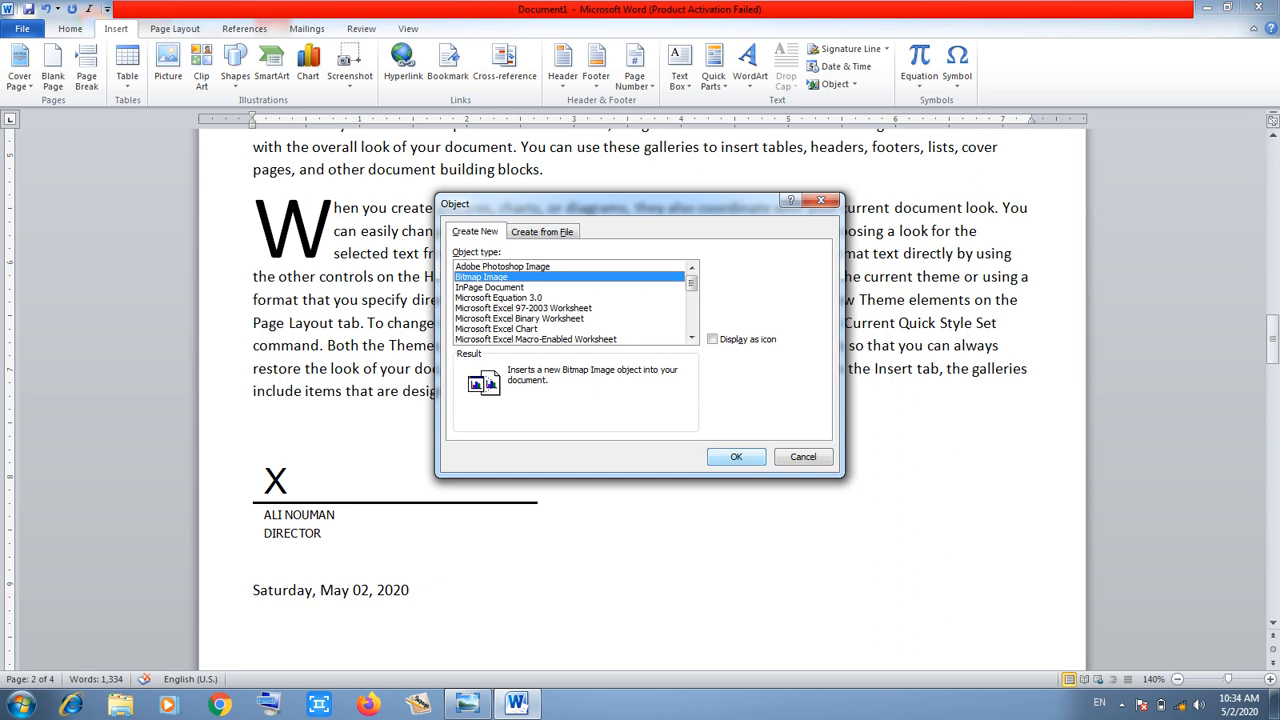
{"action": "left_click", "coordinate": [736, 456]}
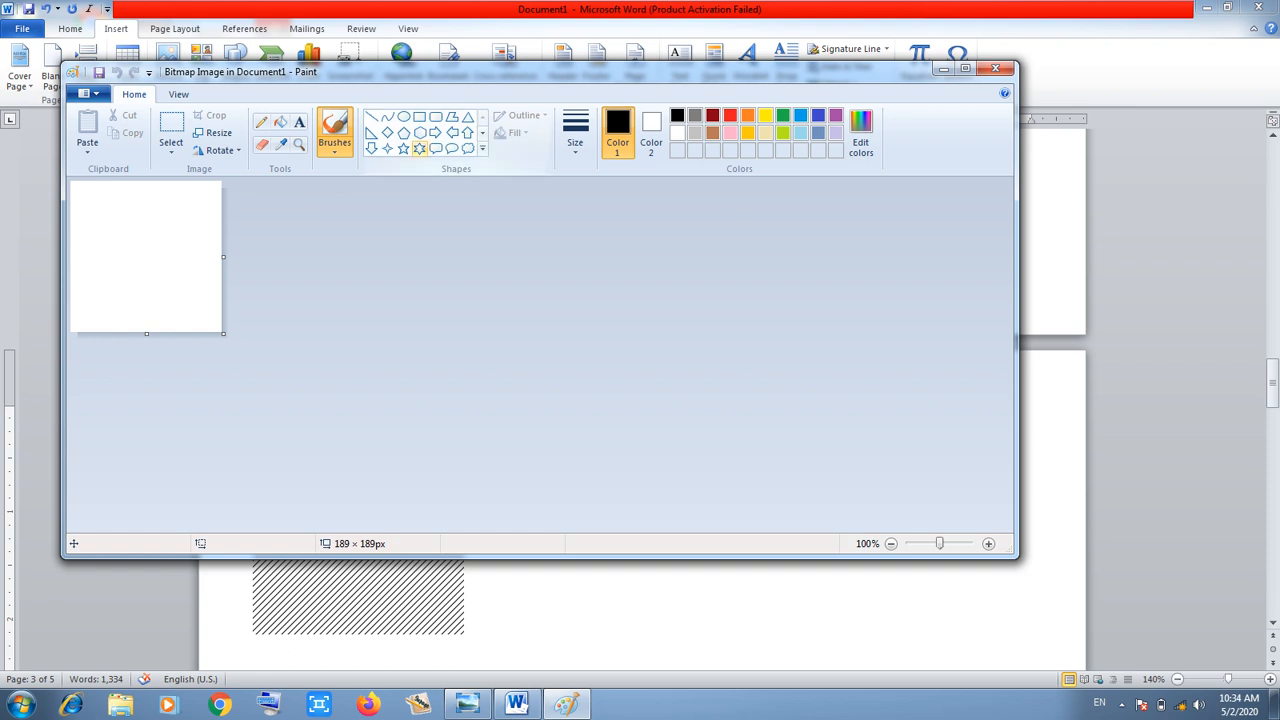
Draw a six-pointed star with a red outline in the middle of the Paint canvas
{"action": "left_click", "coordinate": [419, 148]}
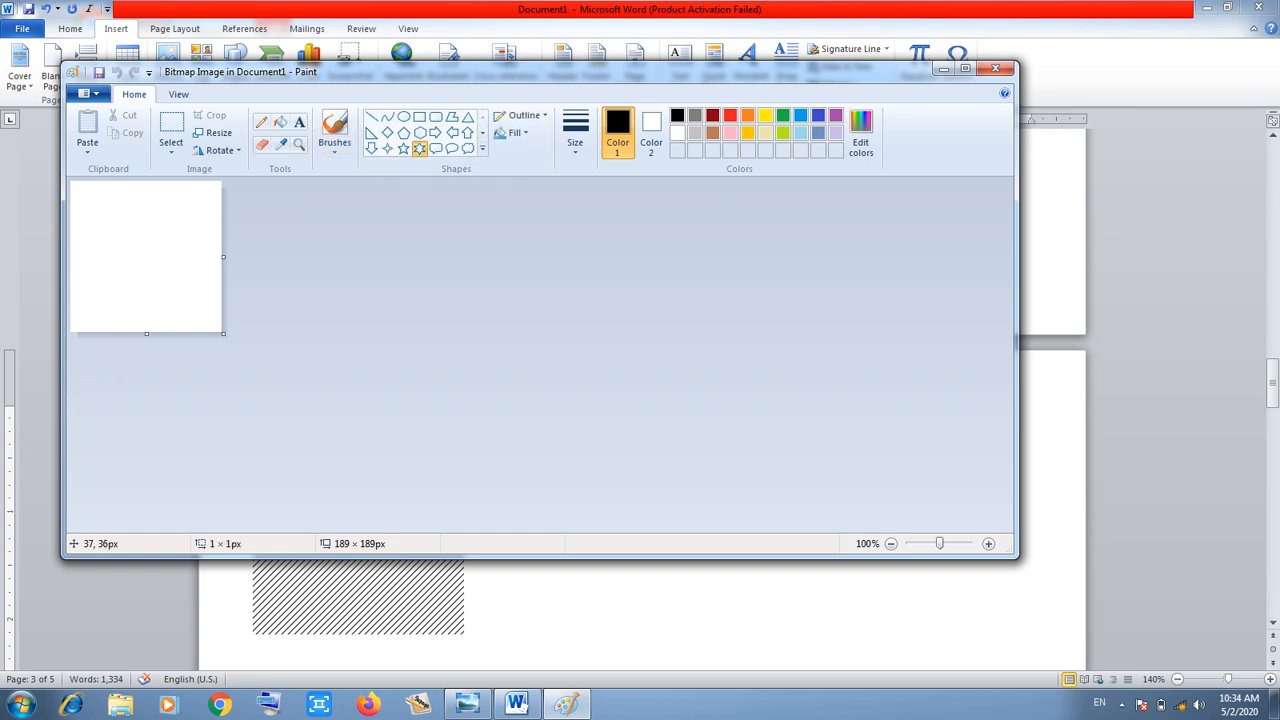
{"action": "left_click_drag", "start_coordinate": [100, 211], "coordinate": [193, 306]}
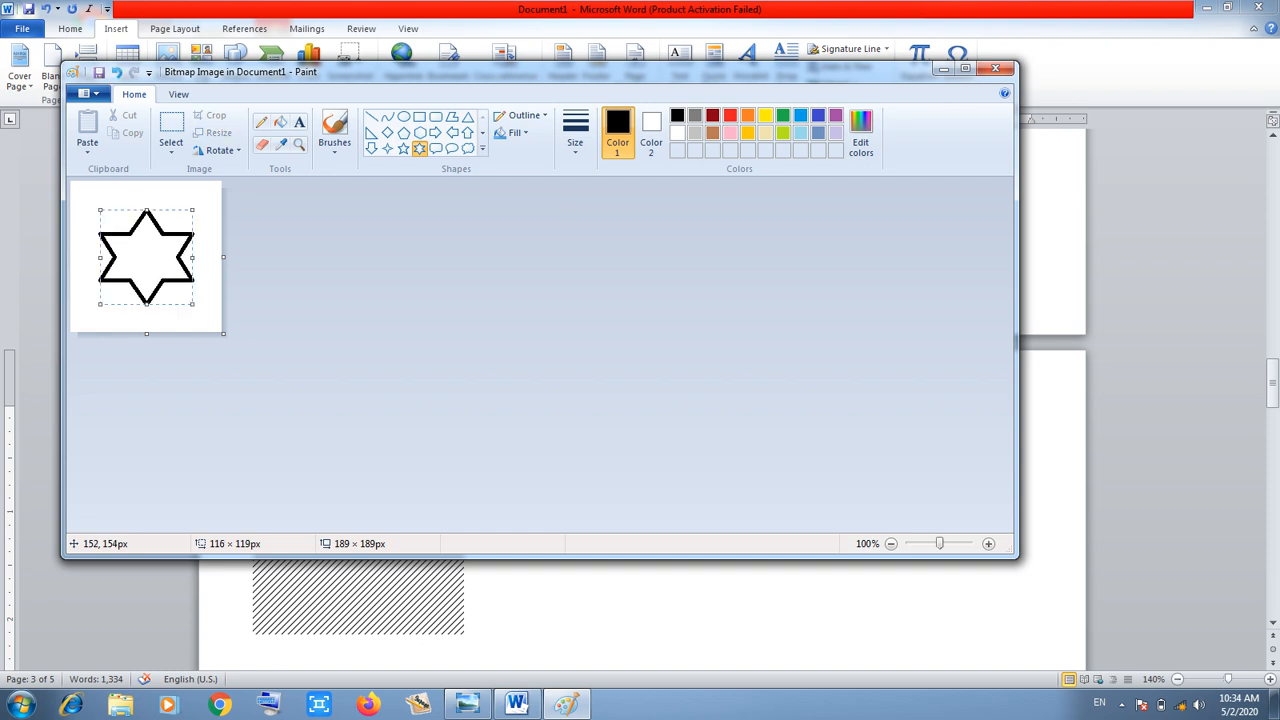
{"action": "left_click", "coordinate": [730, 115]}
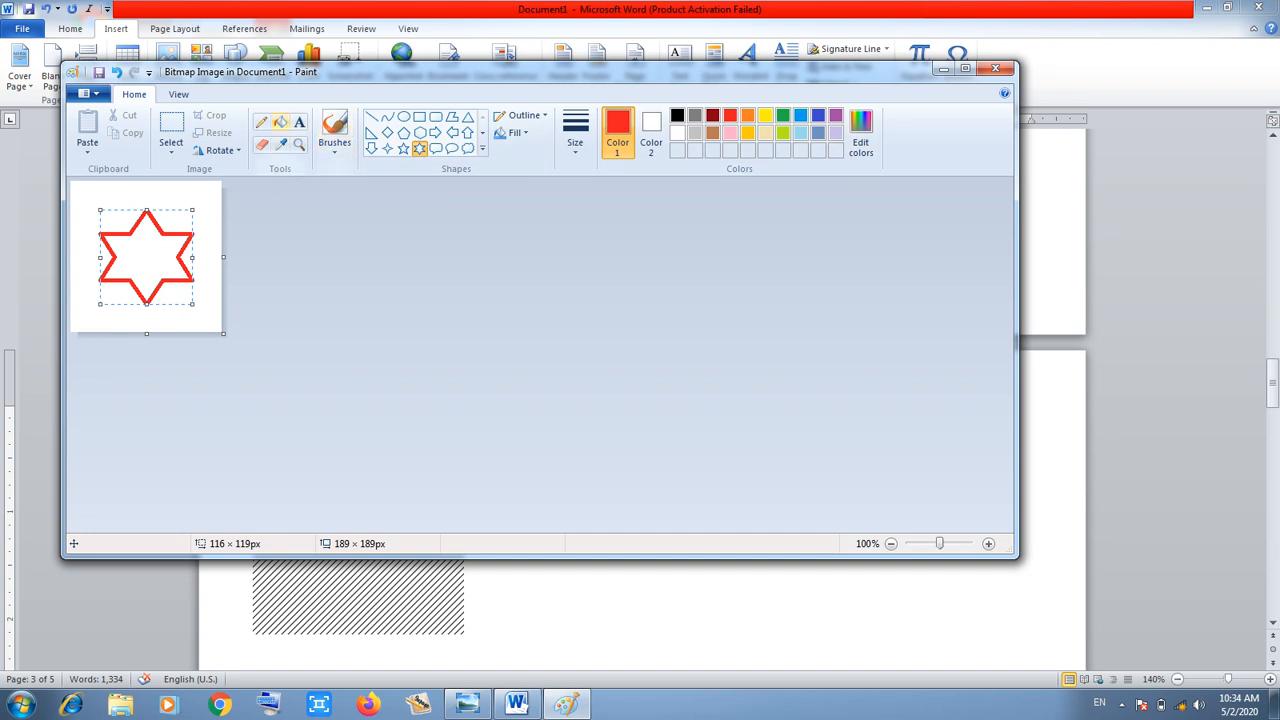
Fill the star's interior with green and return to the Word document
{"action": "left_click", "coordinate": [281, 122]}
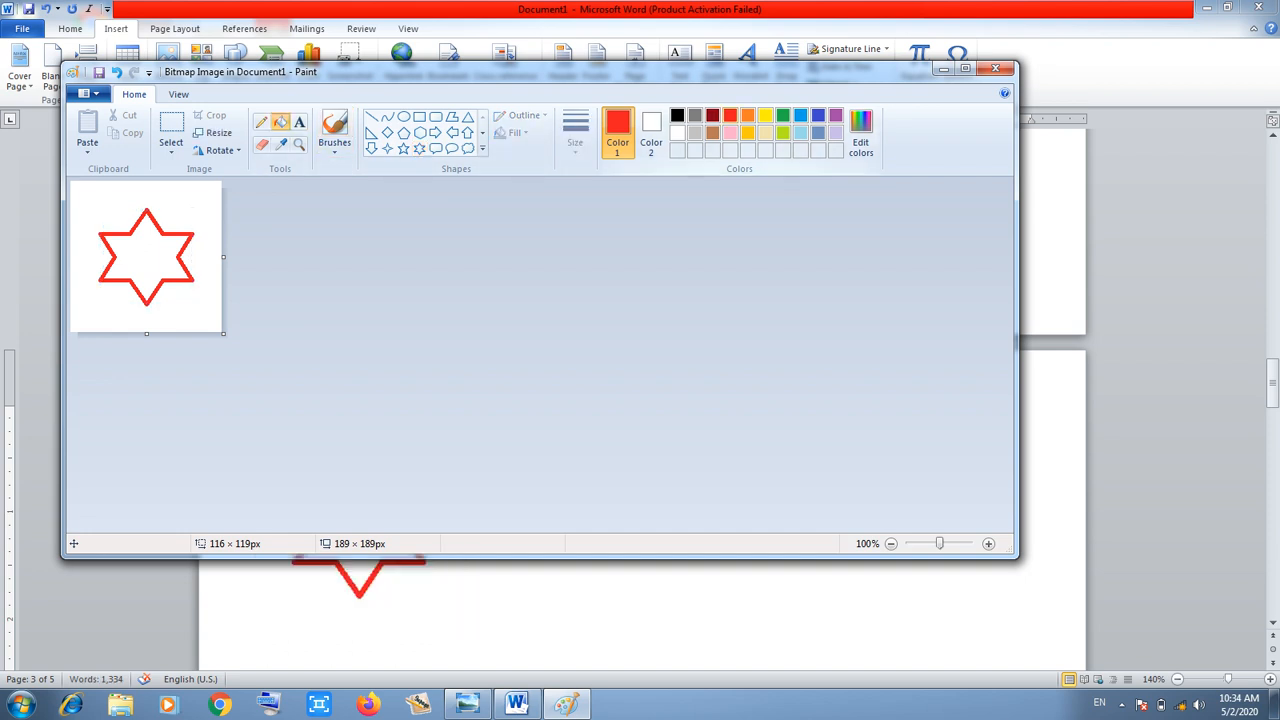
{"action": "left_click", "coordinate": [783, 115]}
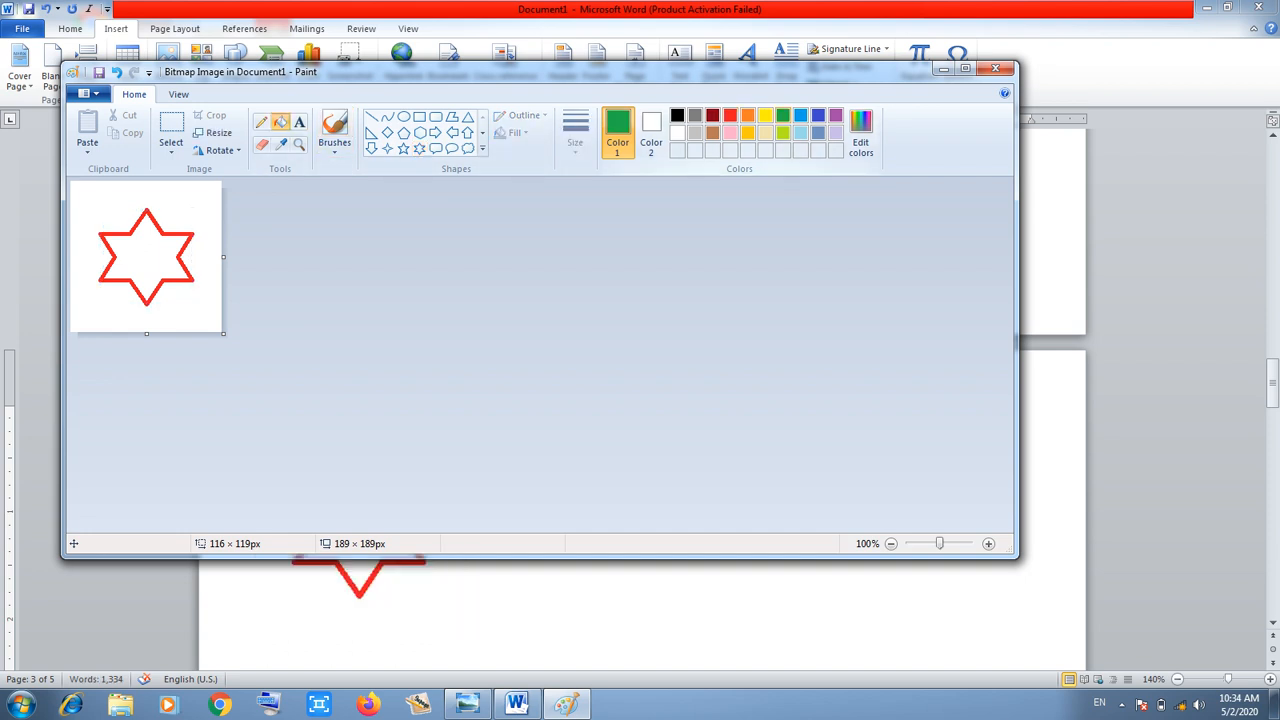
{"action": "left_click", "coordinate": [151, 264]}
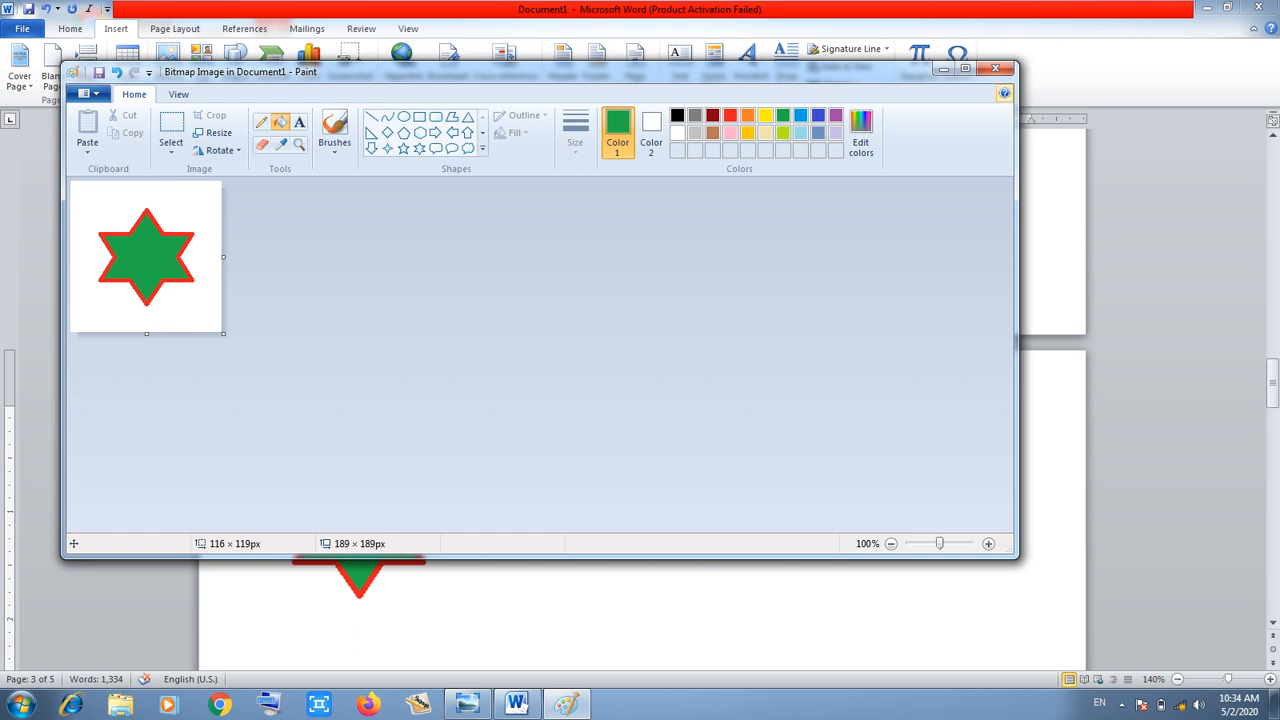
{"action": "left_click", "coordinate": [995, 68]}
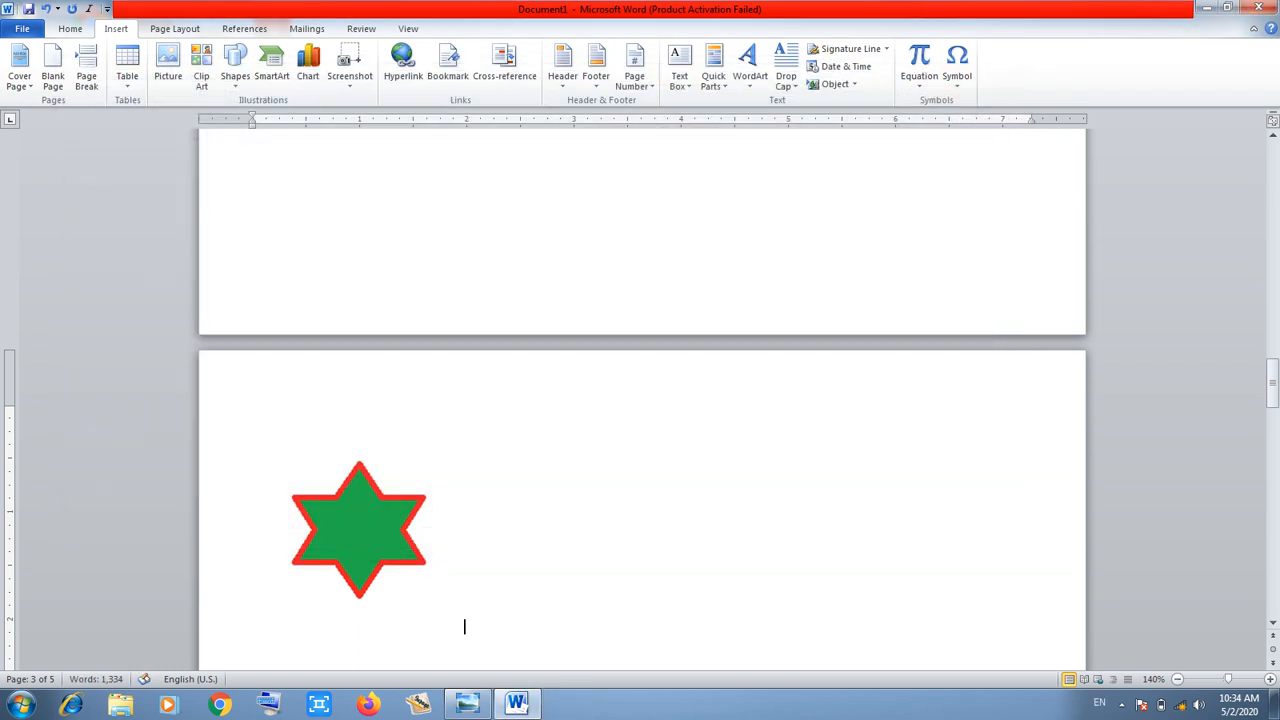
Select the embedded star, cancel the new Insert Object dialog, and scroll up to the date
{"action": "left_click", "coordinate": [462, 627]}
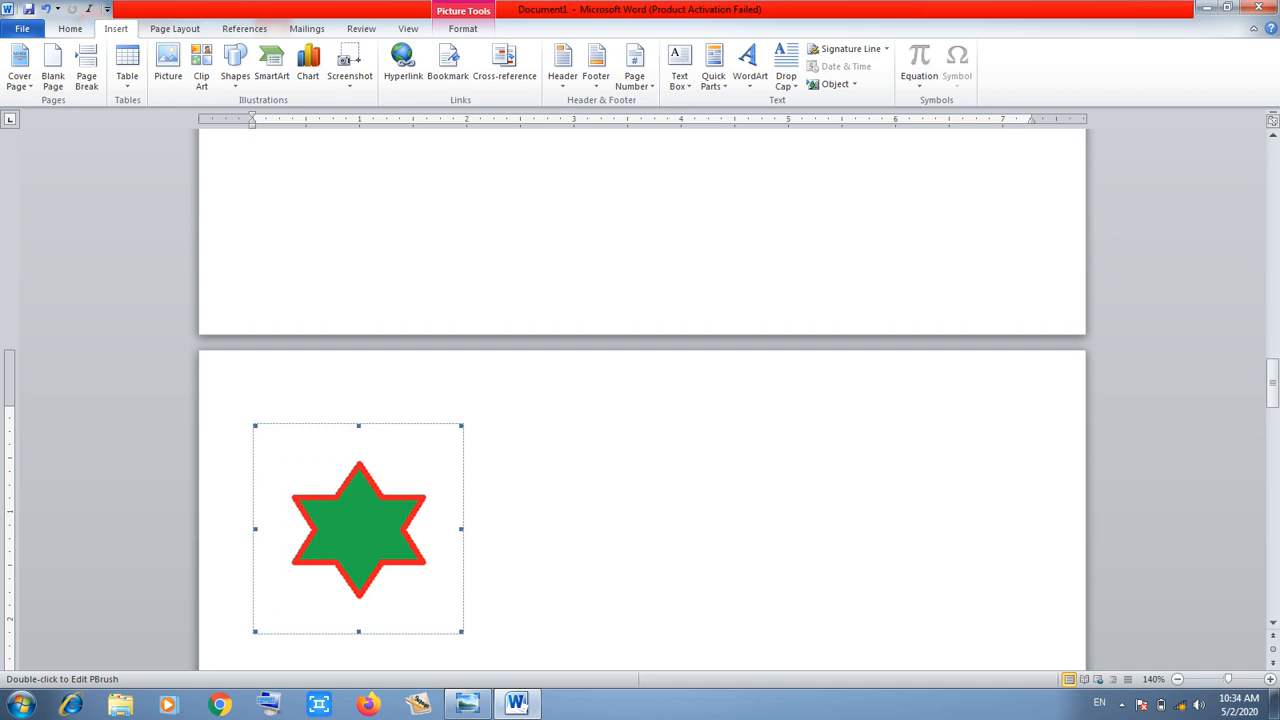
{"action": "left_click", "coordinate": [830, 84]}
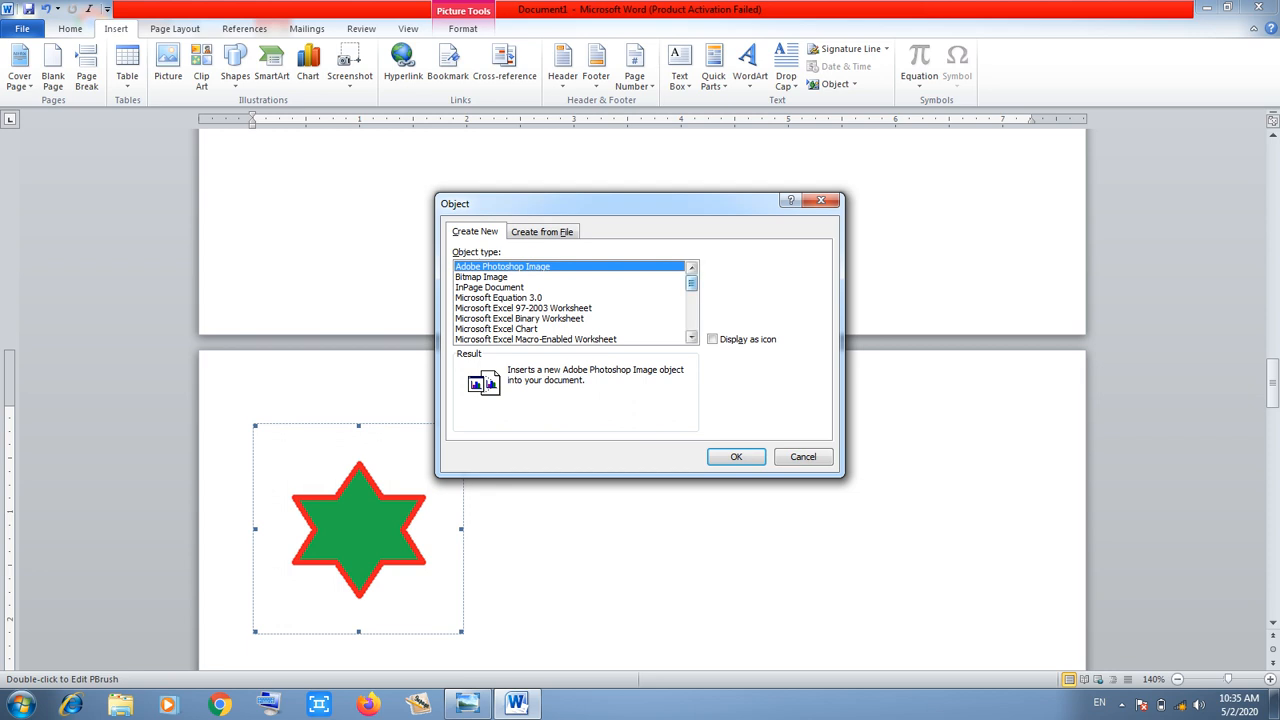
{"action": "scroll", "coordinate": [575, 302], "scroll_direction": "down", "scroll_amount": 5}
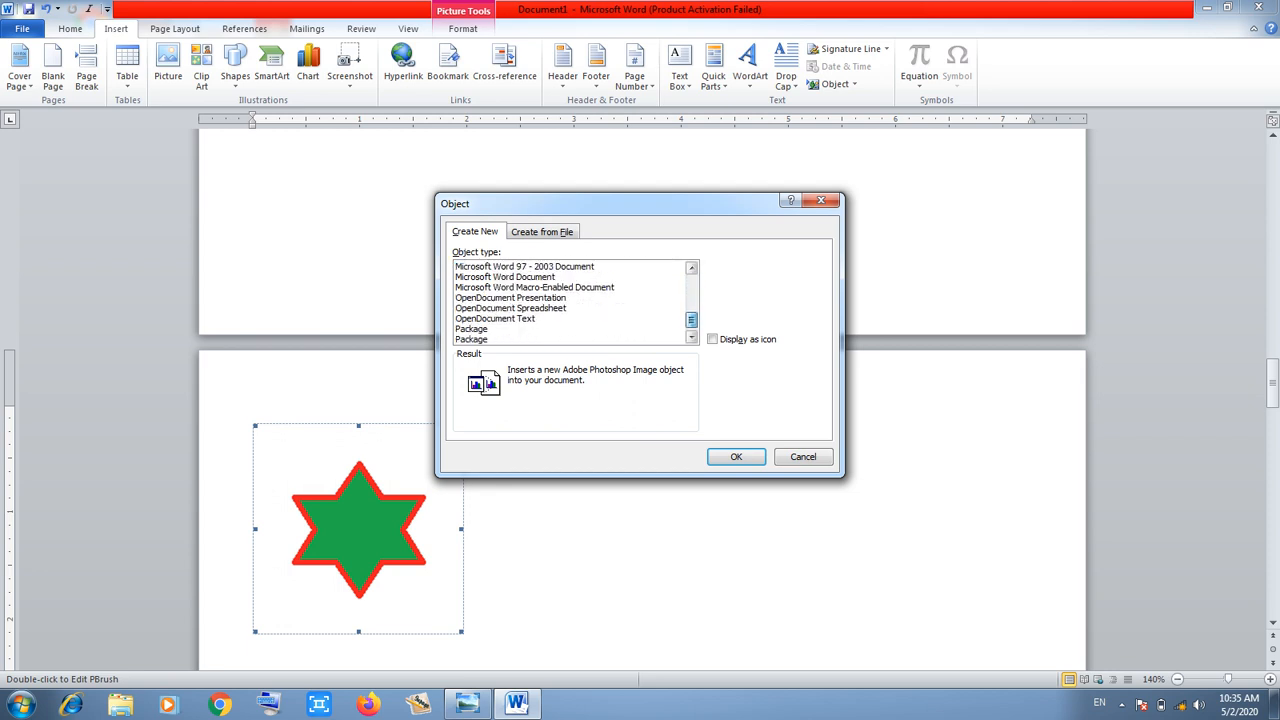
{"action": "scroll", "coordinate": [575, 302], "scroll_direction": "up", "scroll_amount": 4}
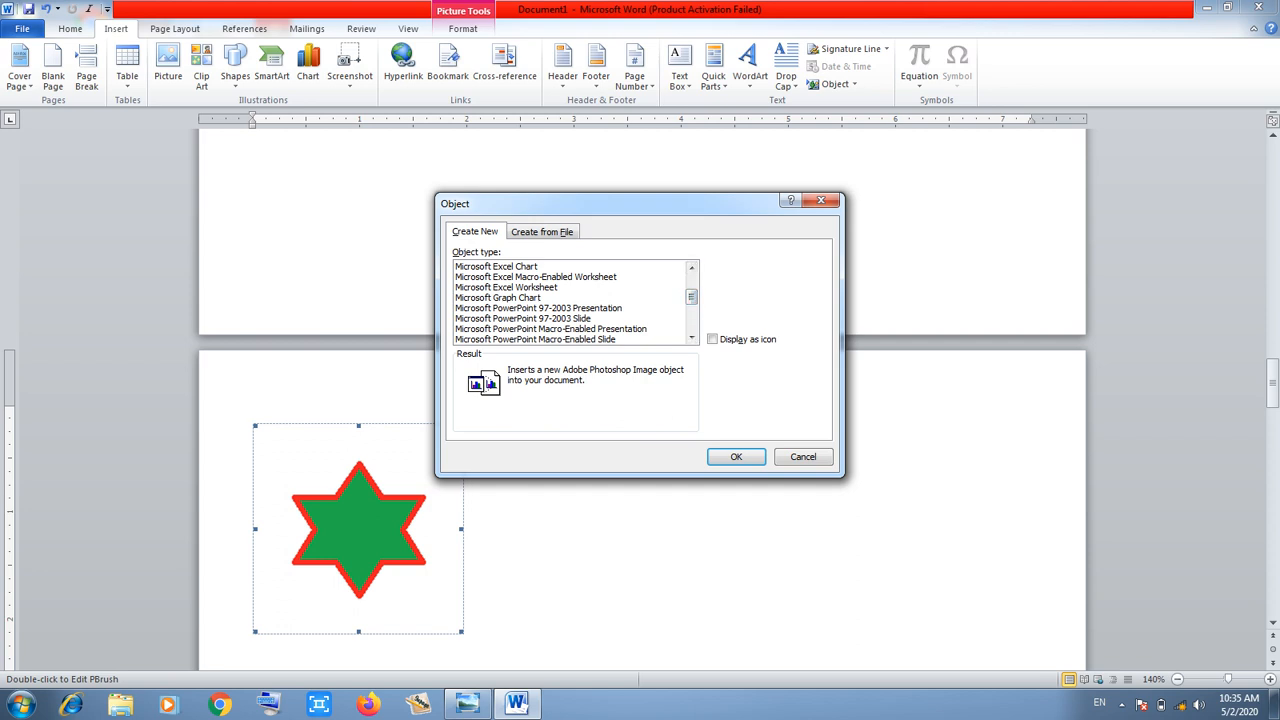
{"action": "key", "text": "Escape"}
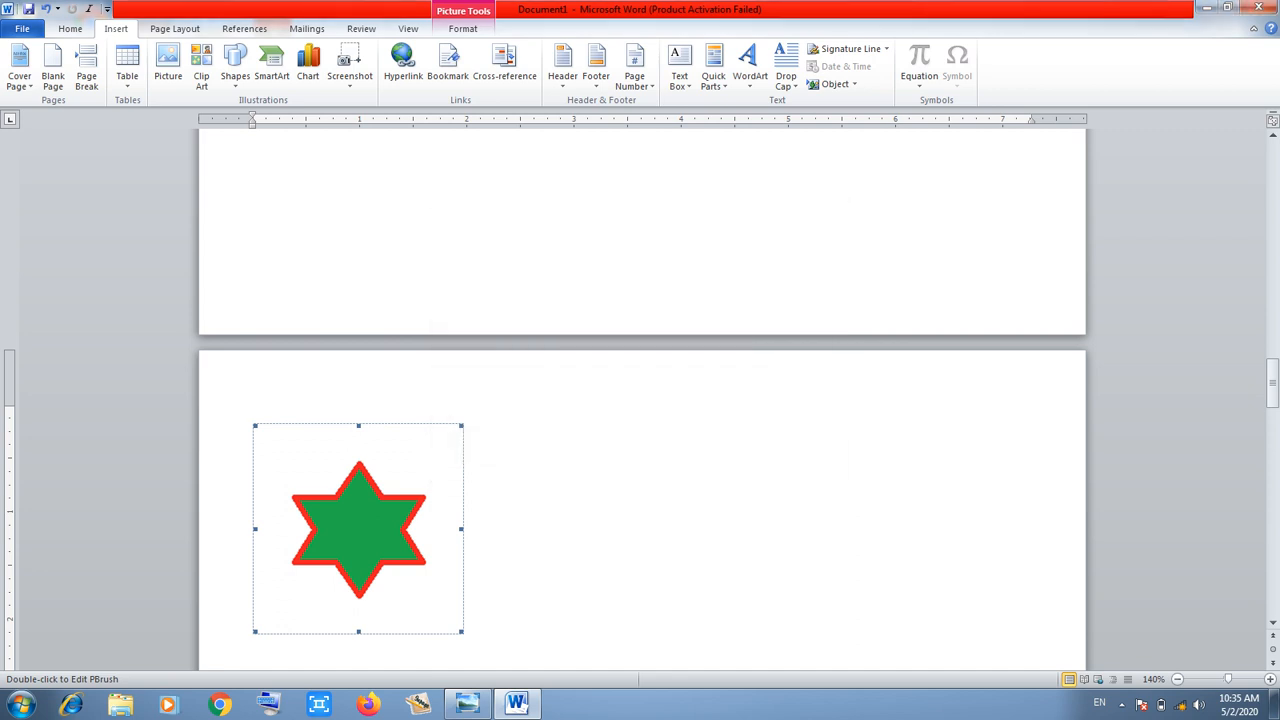
{"action": "left_click_drag", "start_coordinate": [1272, 383], "coordinate": [1272, 325]}
Add an empty line below the 'Saturday, May 02, 2020' date
{"action": "left_click", "coordinate": [411, 254]}
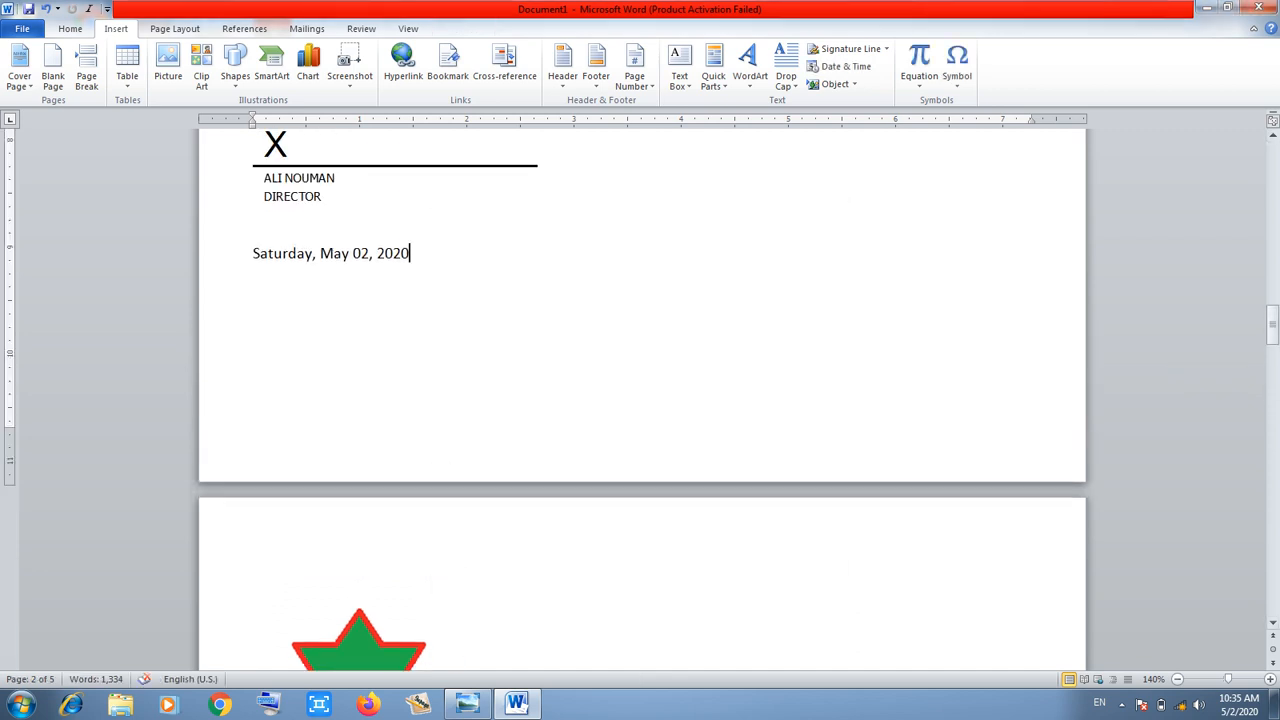
{"action": "key", "text": "Return"}
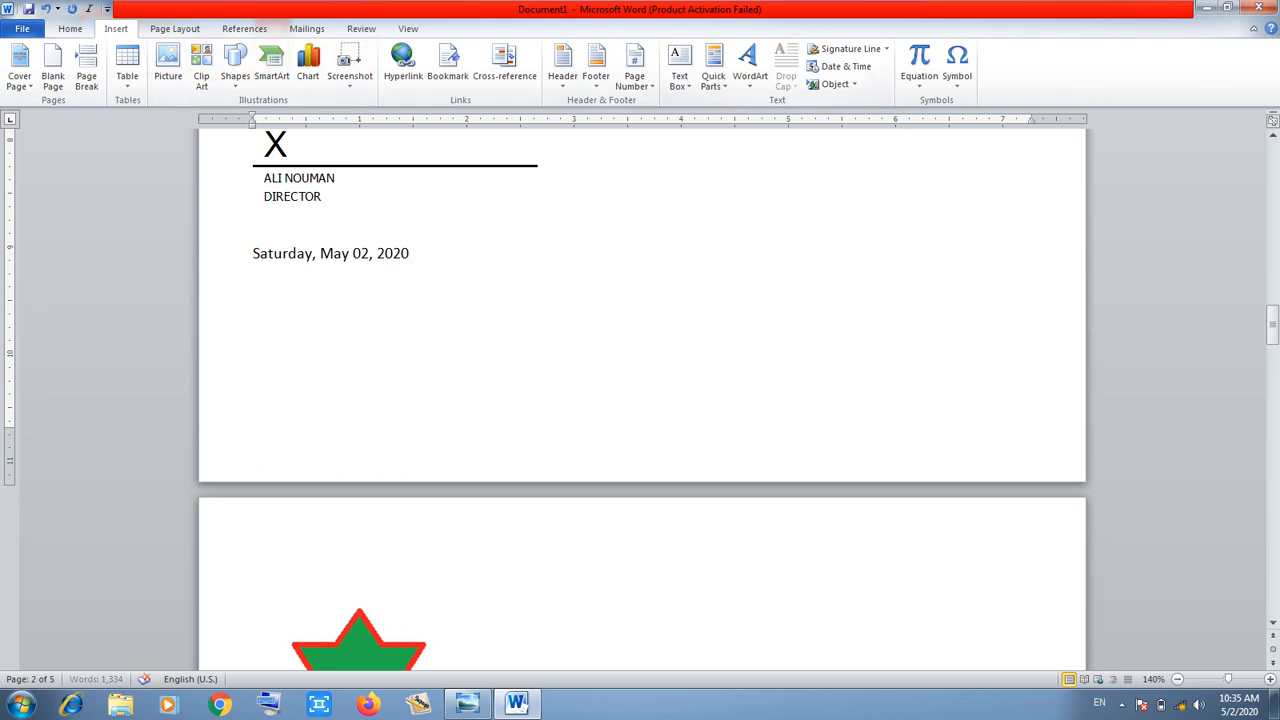
{"action": "left_click", "coordinate": [835, 84]}
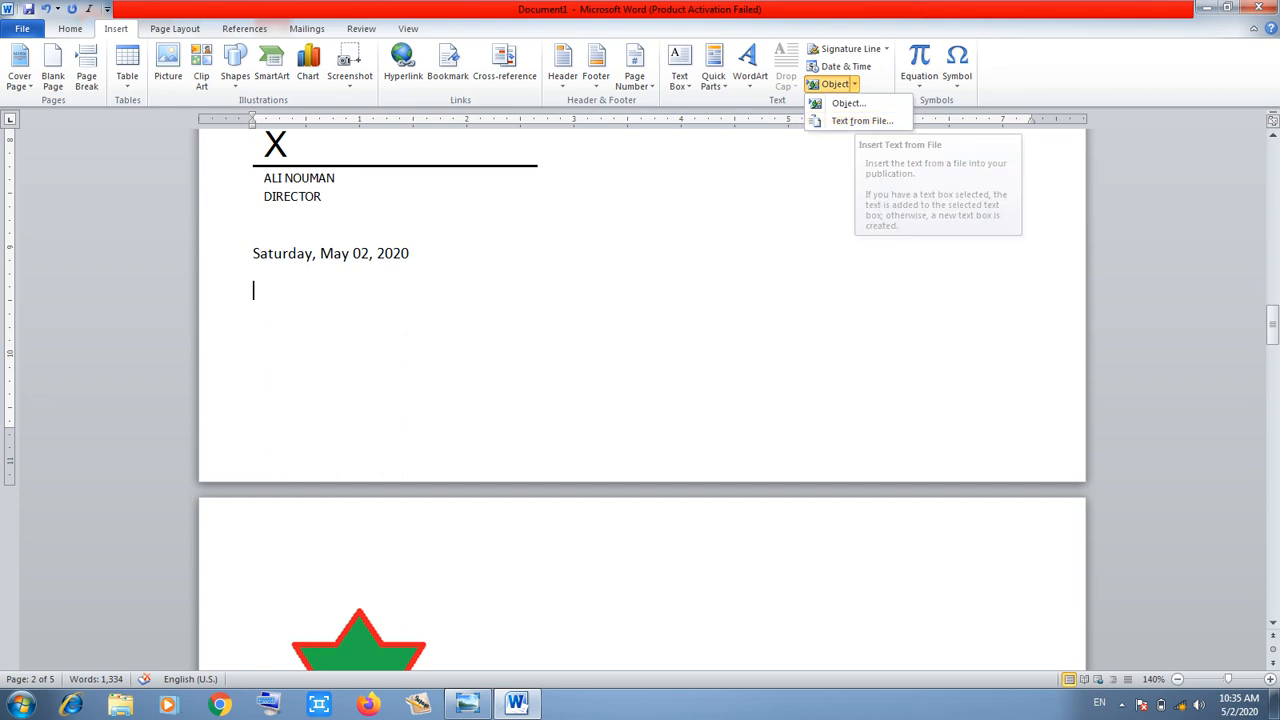
{"action": "key", "text": "Escape"}
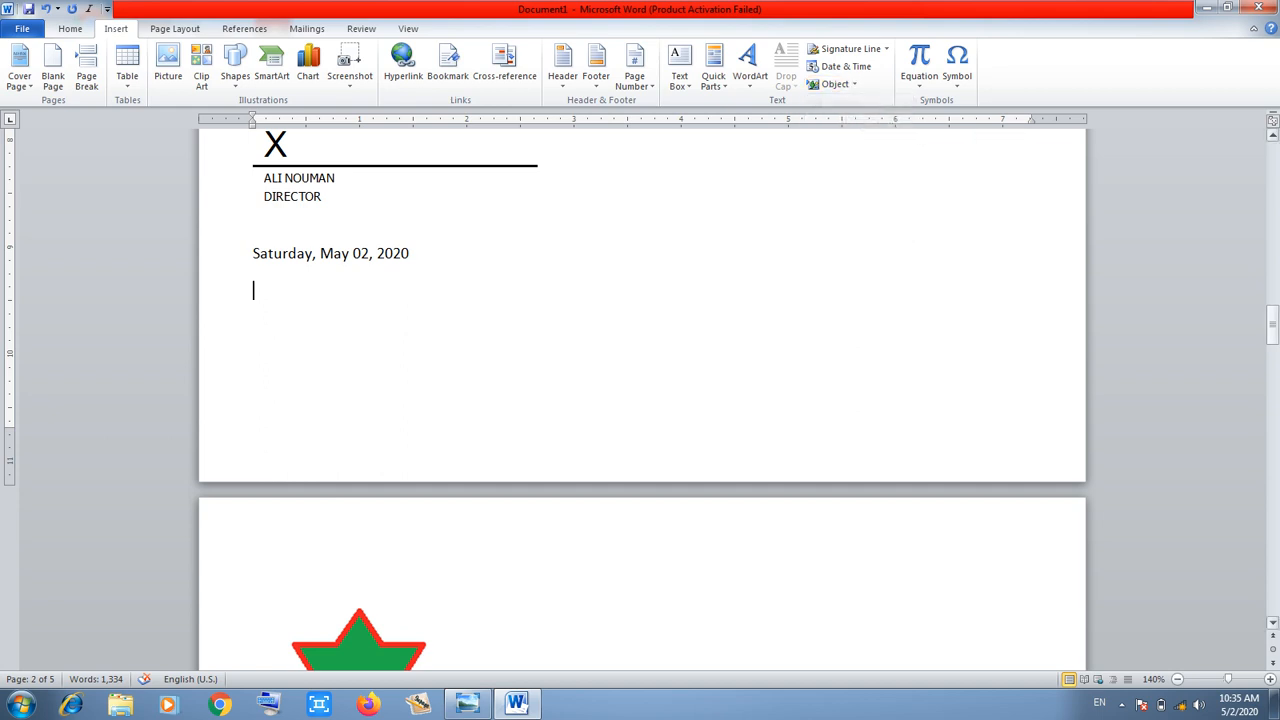
On page 3, add a line above the banner and delete the SUN SHINE COMPUTER CENTER WordArt
{"action": "left_click_drag", "start_coordinate": [1272, 320], "coordinate": [1272, 378]}
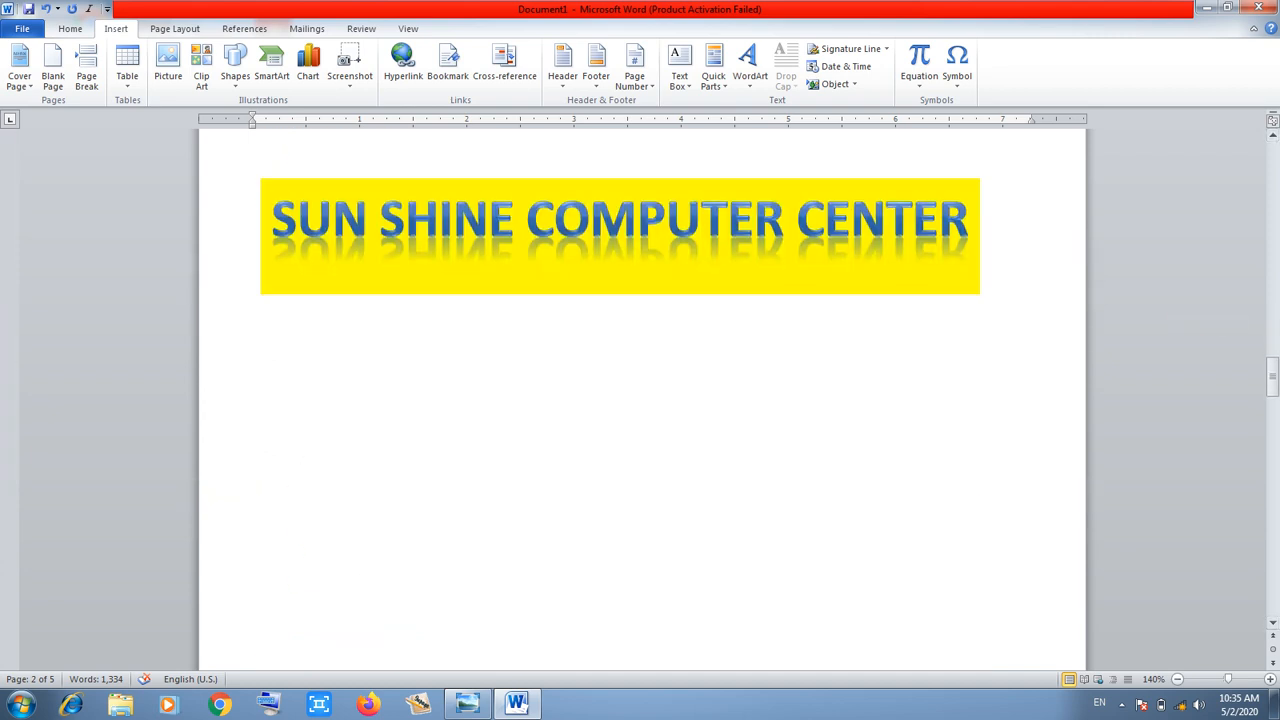
{"action": "key", "text": "Return"}
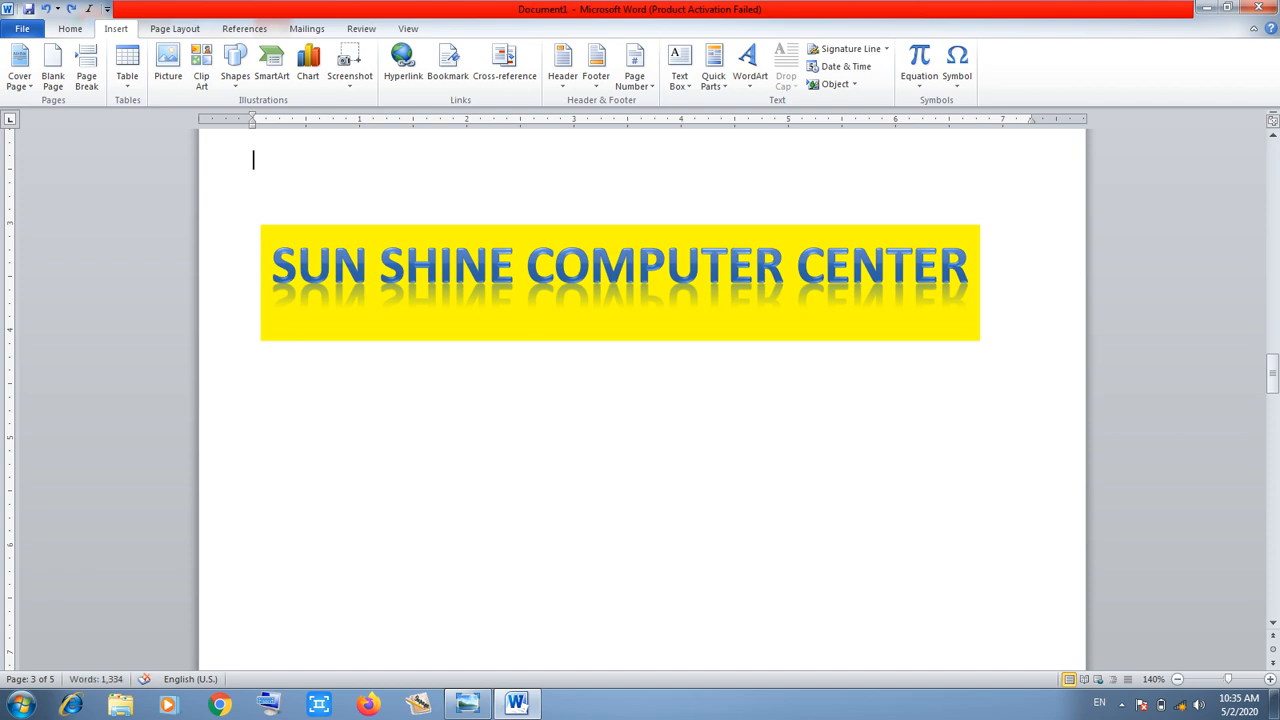
{"action": "left_click", "coordinate": [600, 226]}
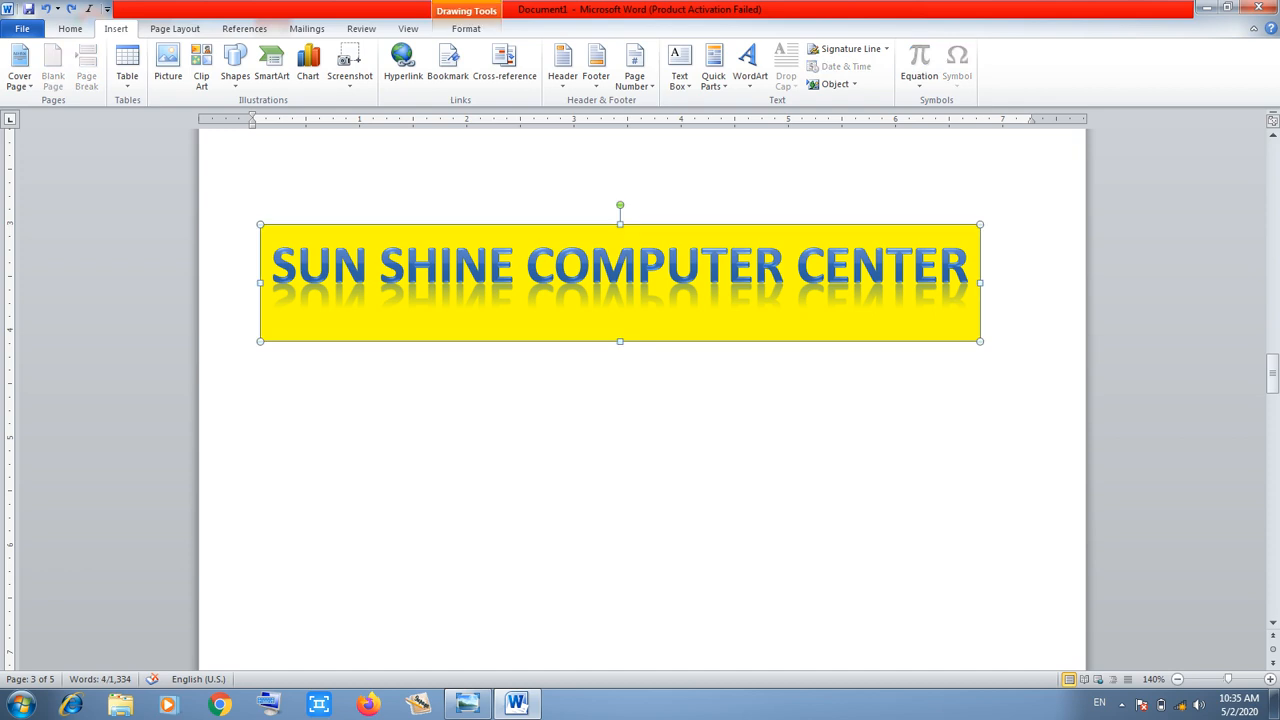
{"action": "key", "text": "Delete"}
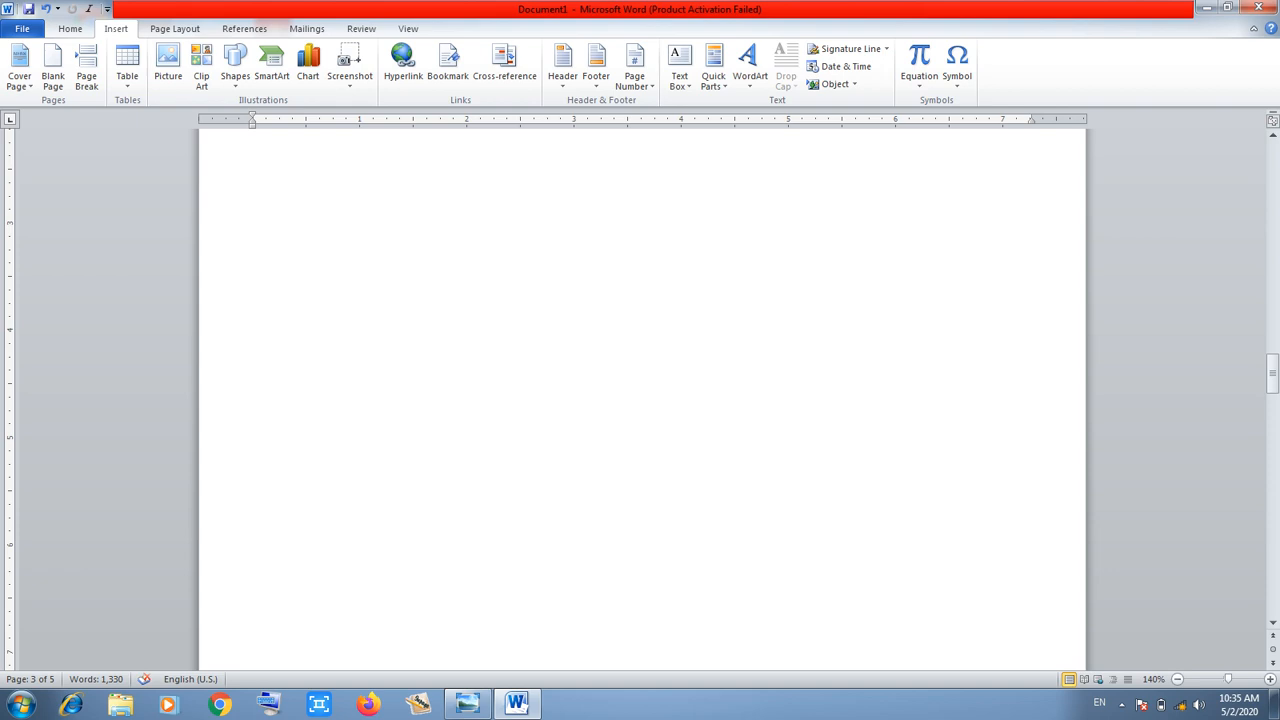
Insert the contents of HOME WORK PAGES from Local Disk (D:) using Text from File
{"action": "left_click", "coordinate": [853, 84]}
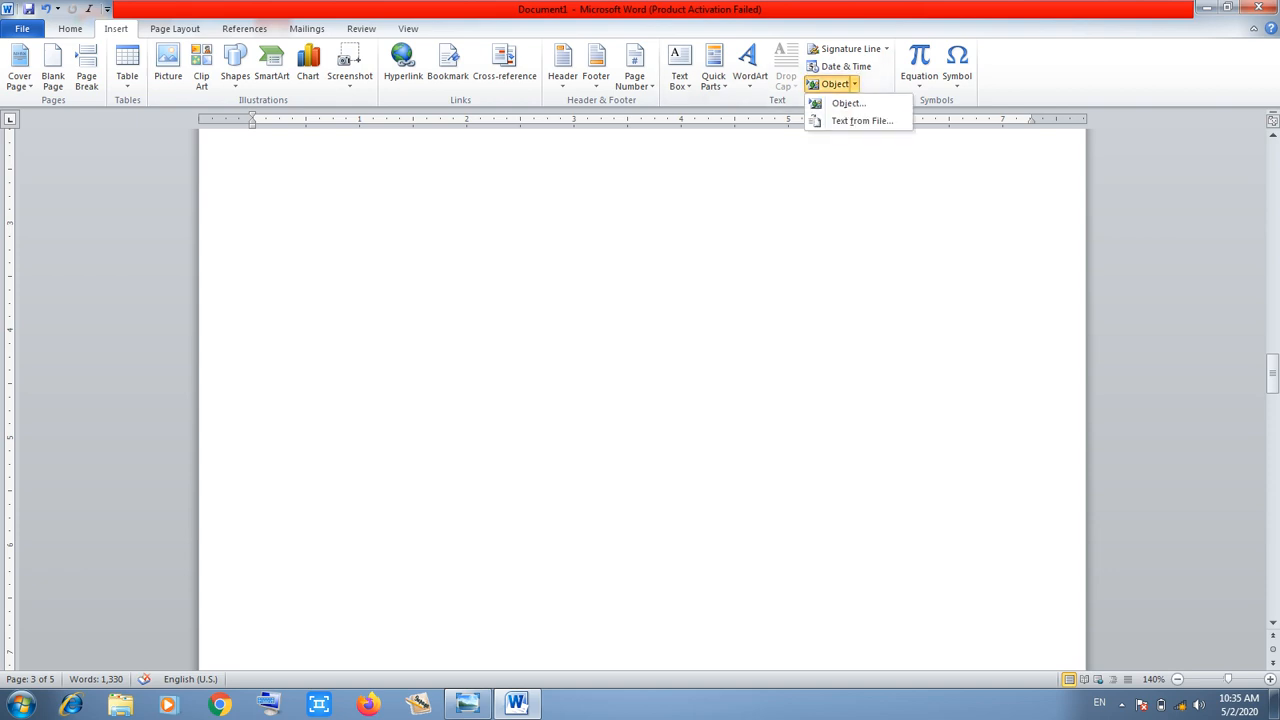
{"action": "left_click", "coordinate": [862, 120]}
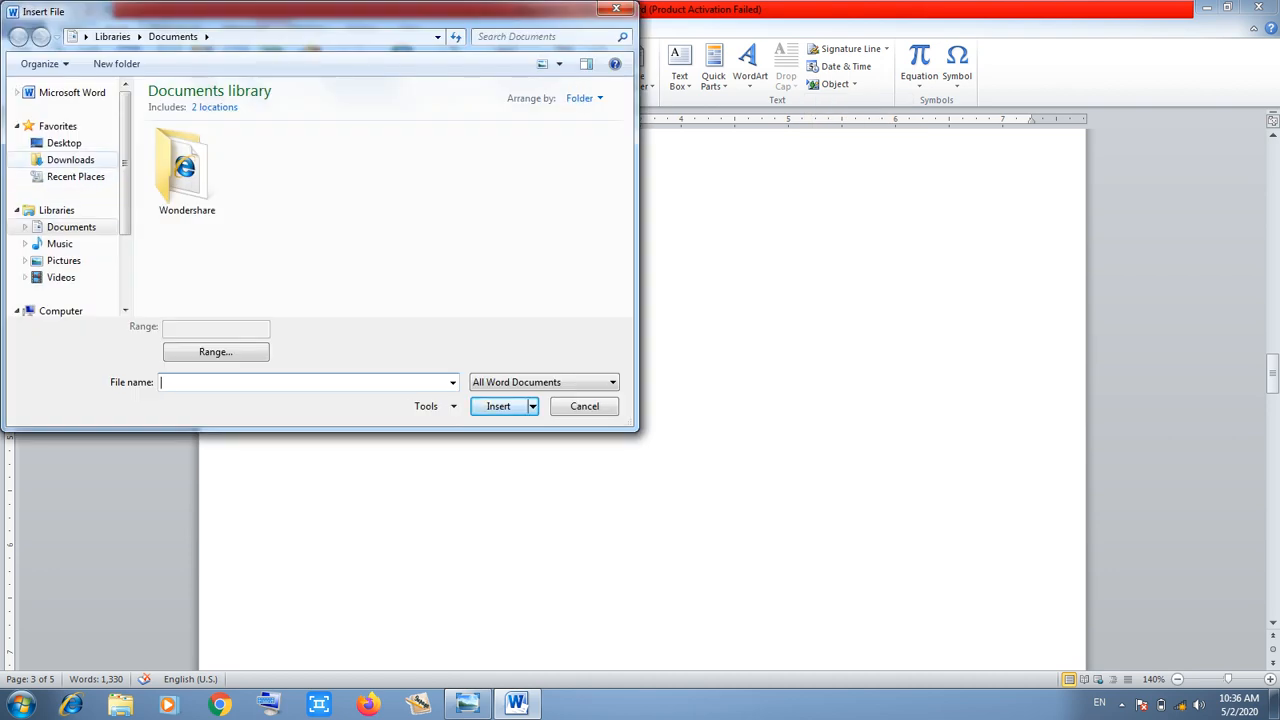
{"action": "left_click", "coordinate": [64, 143]}
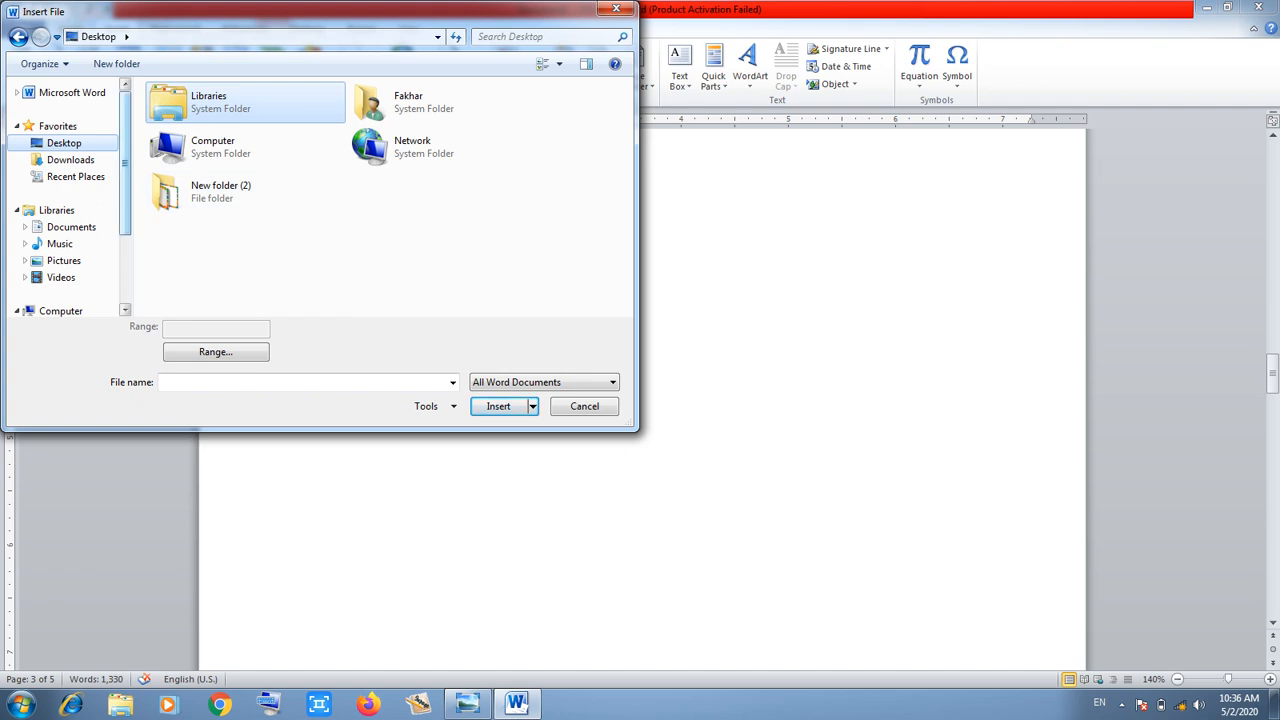
{"action": "scroll", "coordinate": [65, 190], "scroll_direction": "down", "scroll_amount": 2}
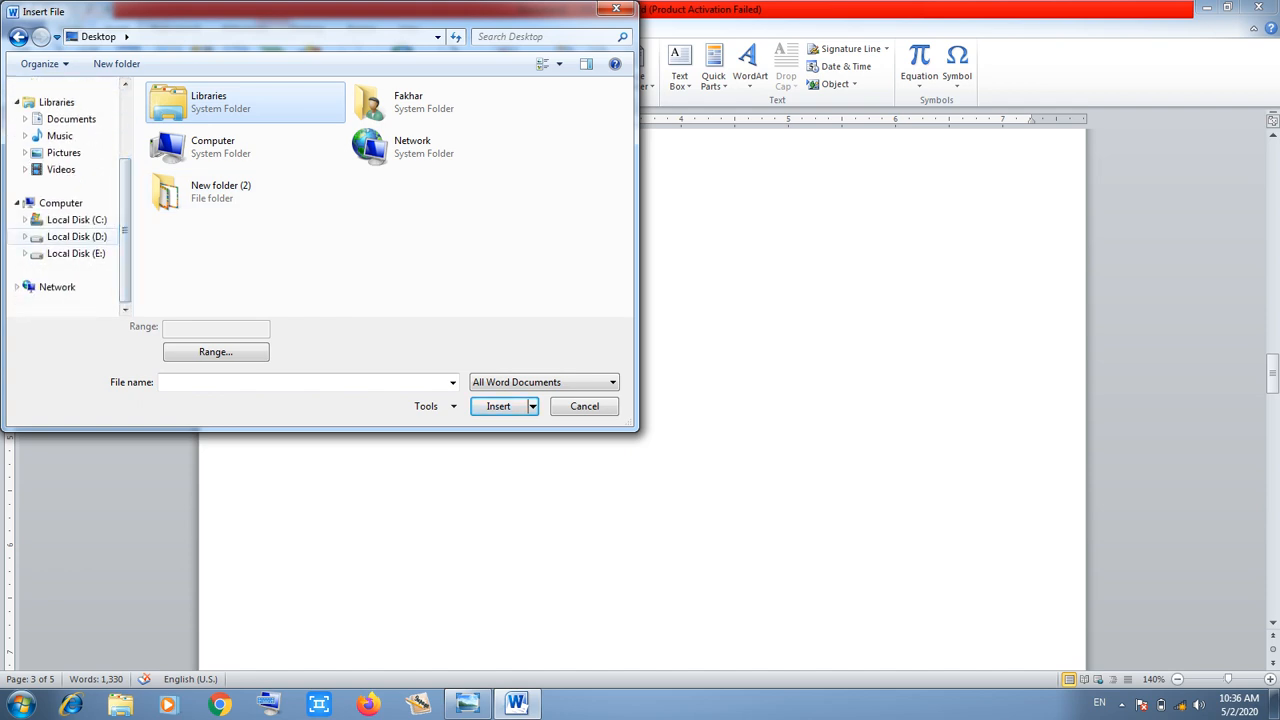
{"action": "left_click", "coordinate": [77, 237]}
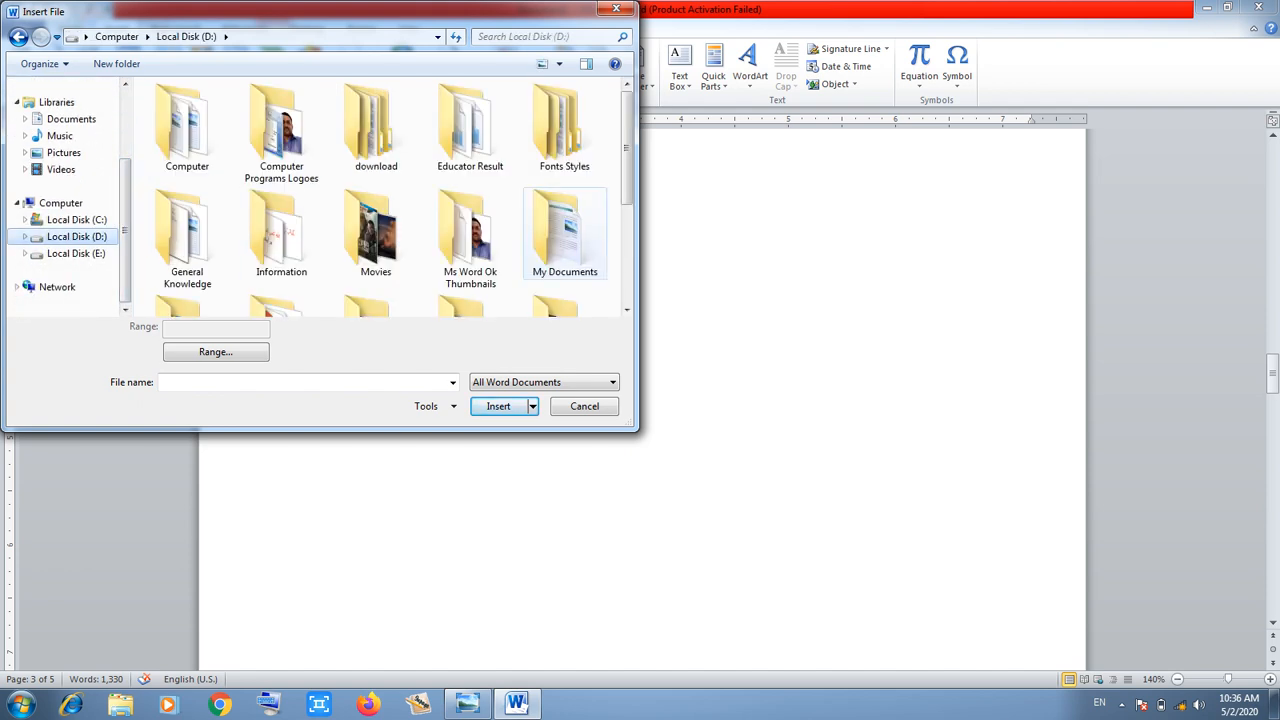
{"action": "double_click", "coordinate": [564, 235]}
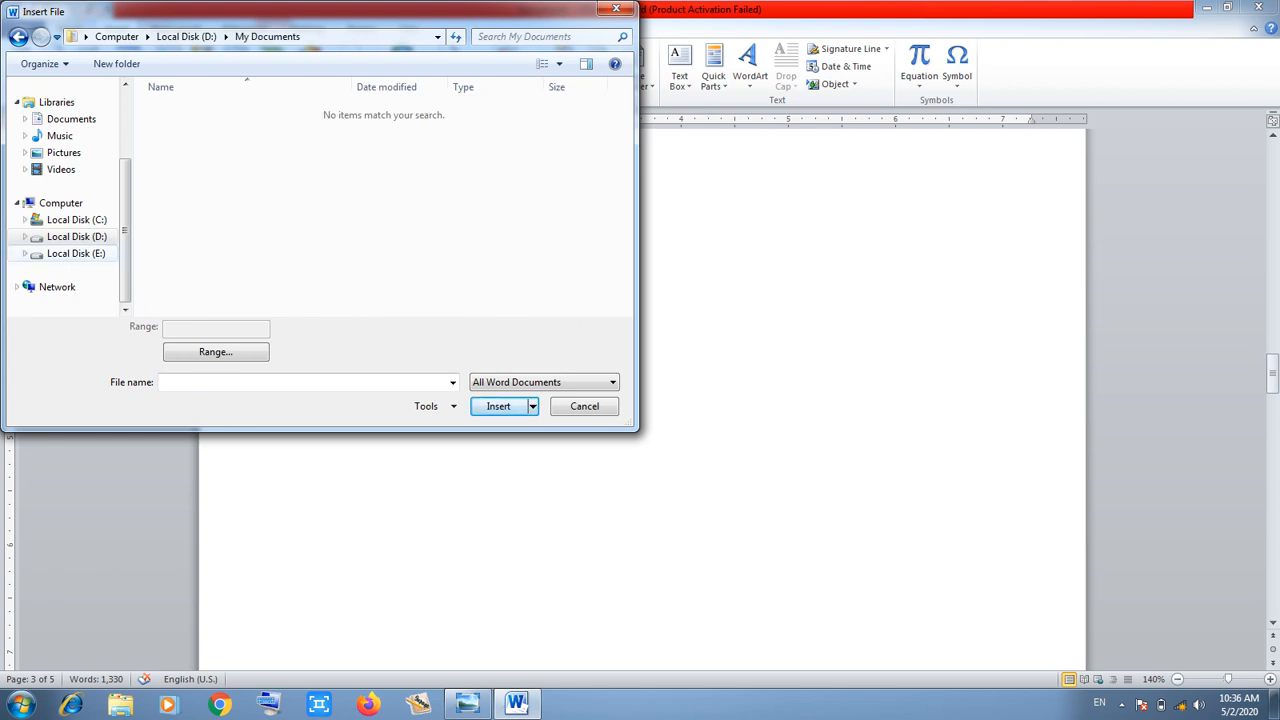
{"action": "left_click", "coordinate": [77, 237]}
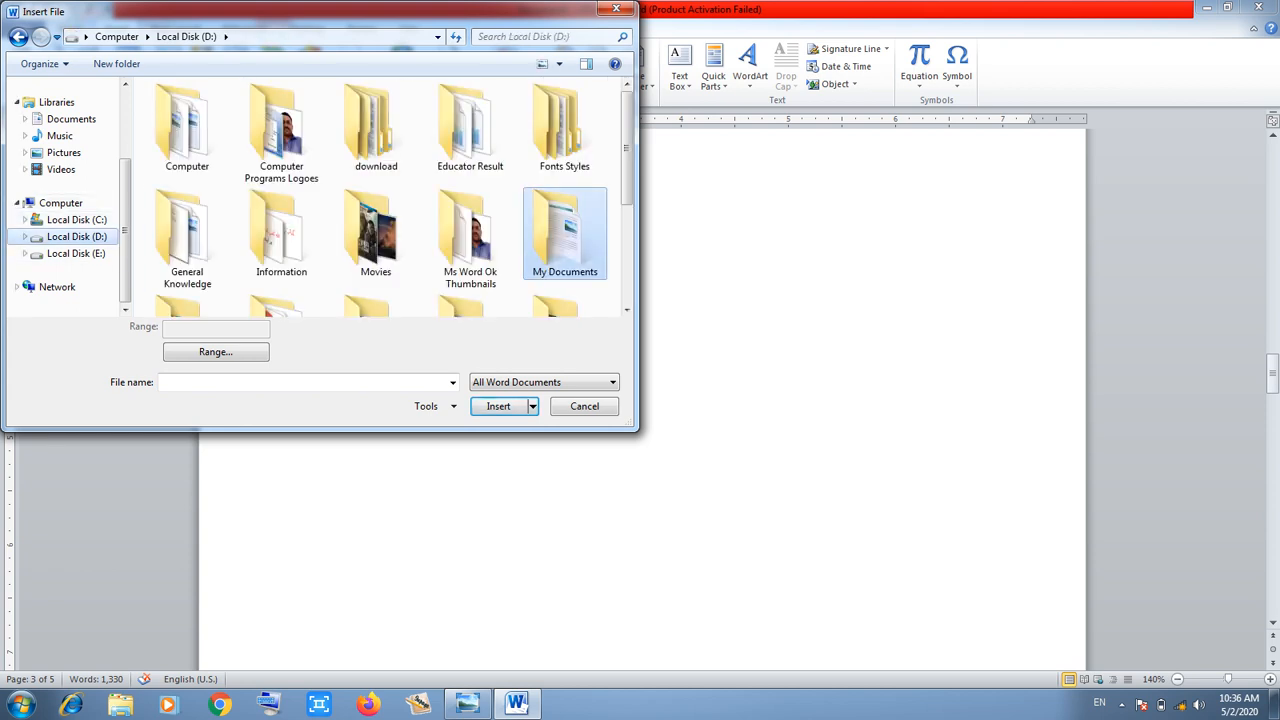
{"action": "scroll", "coordinate": [470, 160], "scroll_direction": "down", "scroll_amount": 1}
{"action": "scroll", "coordinate": [470, 160], "scroll_direction": "down", "scroll_amount": 3}
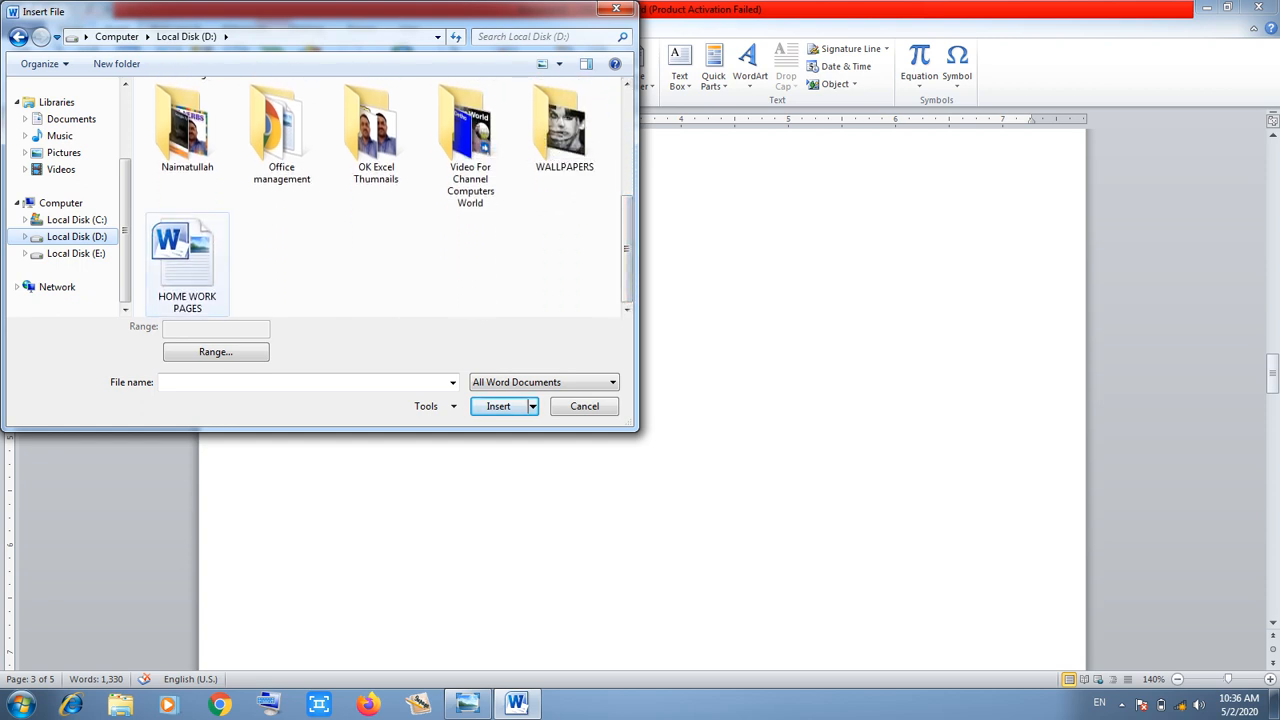
{"action": "left_click", "coordinate": [187, 264]}
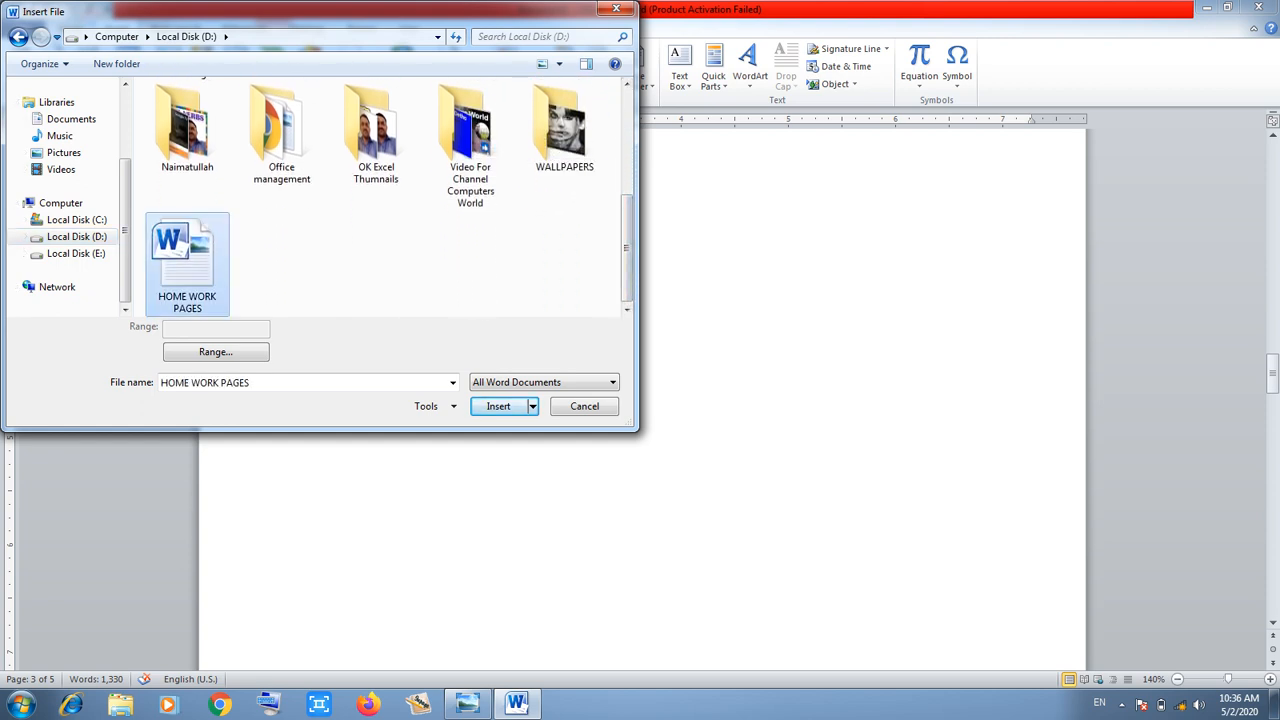
{"action": "left_click", "coordinate": [498, 406]}
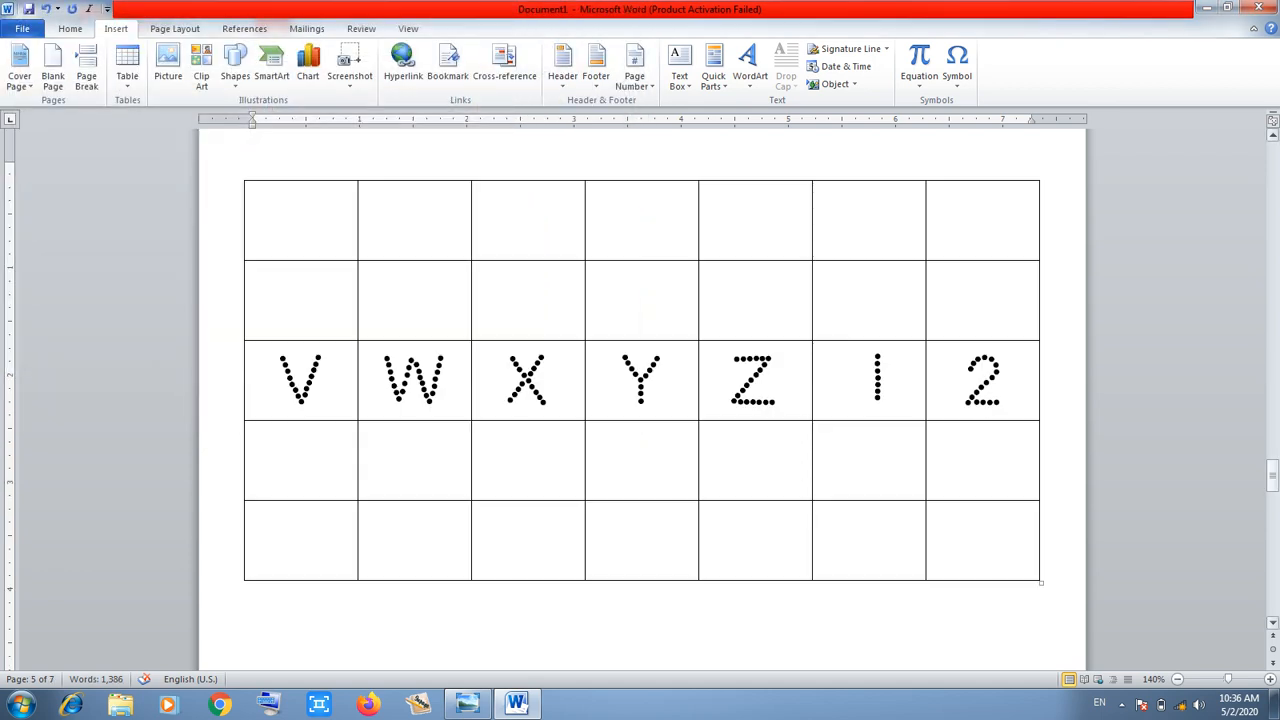
{"action": "left_click", "coordinate": [1273, 474]}
{"action": "mouse_move", "coordinate": [1273, 474]}
{"action": "left_mouse_down"}
{"action": "mouse_move", "coordinate": [1273, 190]}
{"action": "mouse_move", "coordinate": [1273, 325]}
{"action": "left_mouse_up"}
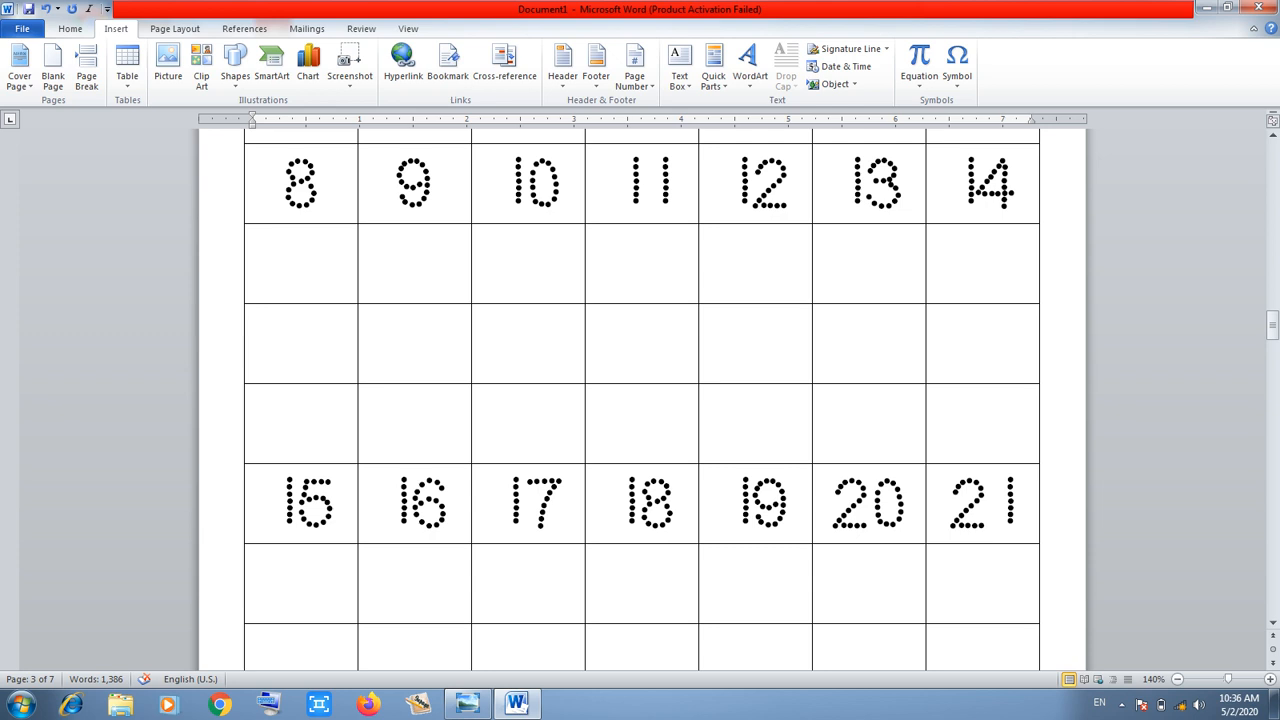
{"action": "left_click", "coordinate": [870, 426]}
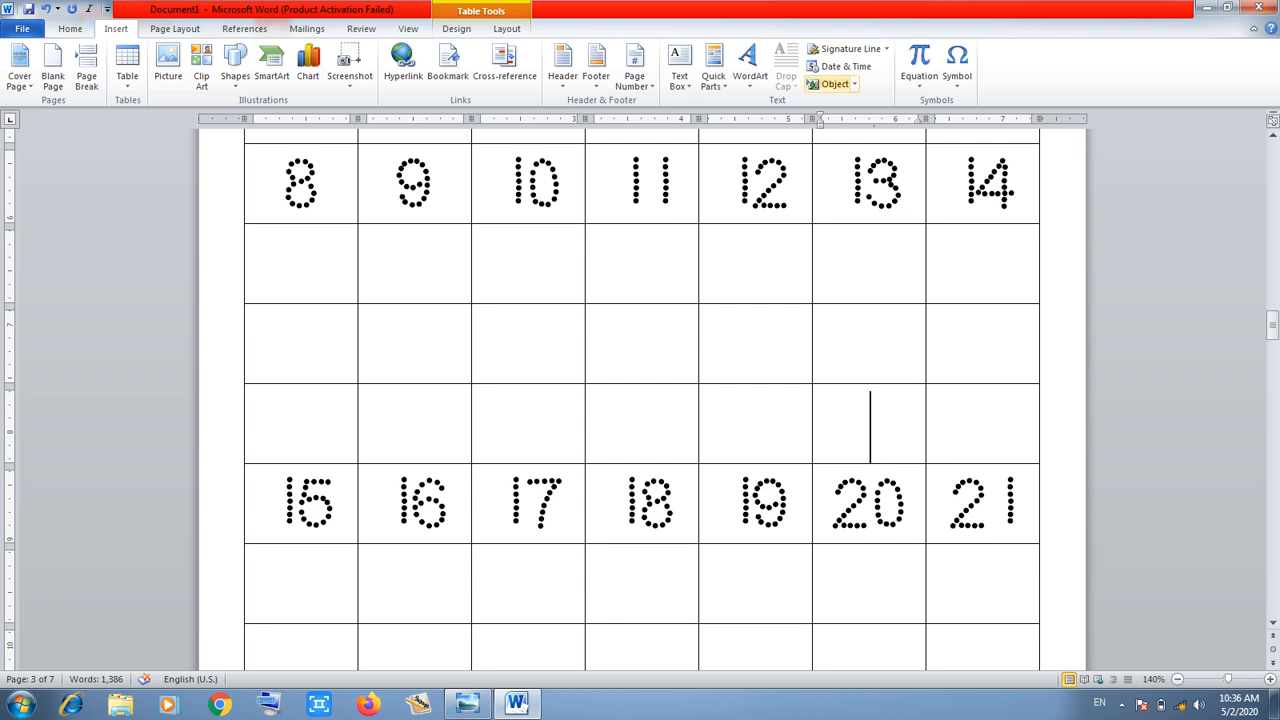
{"action": "left_click", "coordinate": [854, 84]}
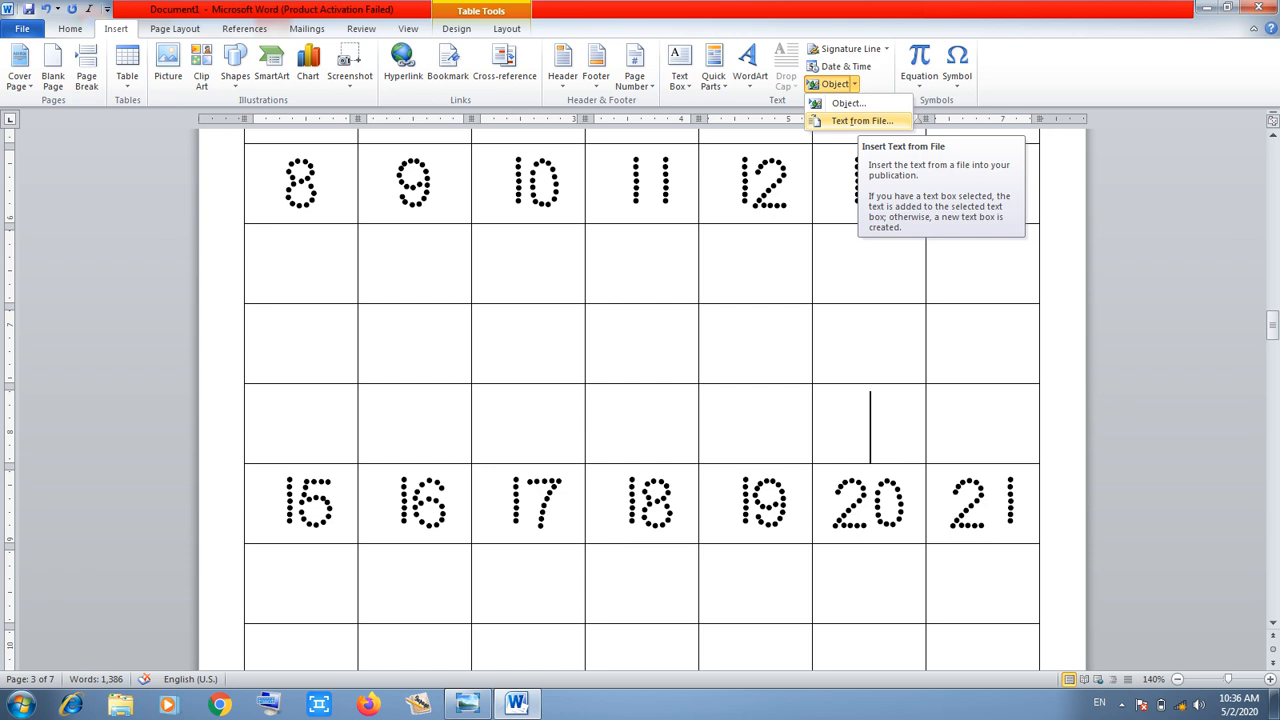
{"action": "left_click_drag", "start_coordinate": [1272, 323], "coordinate": [1272, 445]}
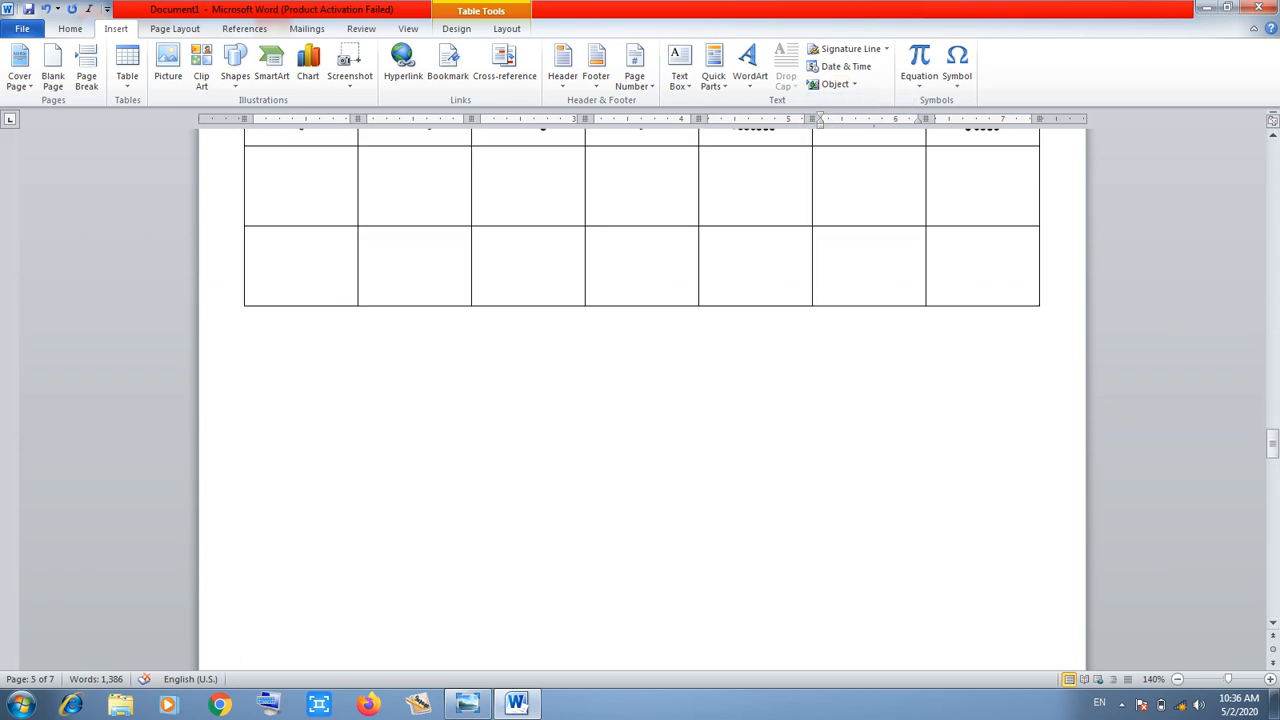
{"action": "left_click", "coordinate": [254, 355]}
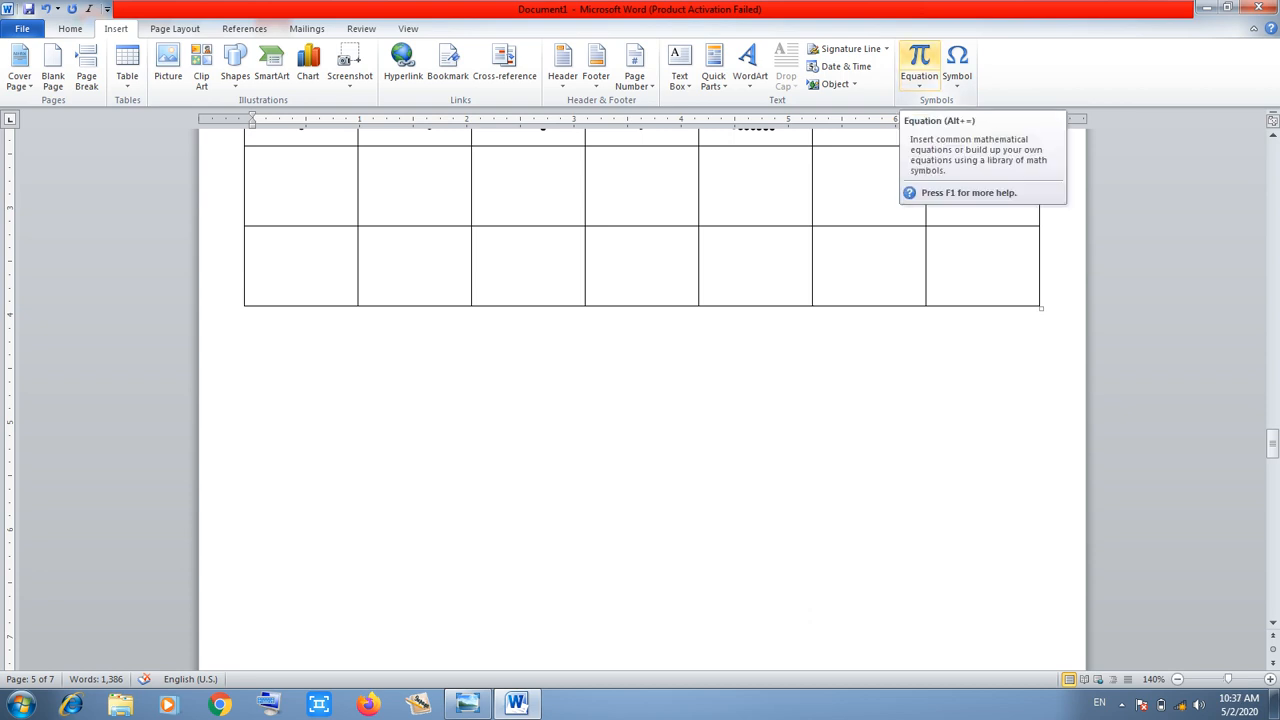
Insert a skewed-fraction equation 45/12 below the tracing table and centre it
{"action": "left_click", "coordinate": [919, 60]}
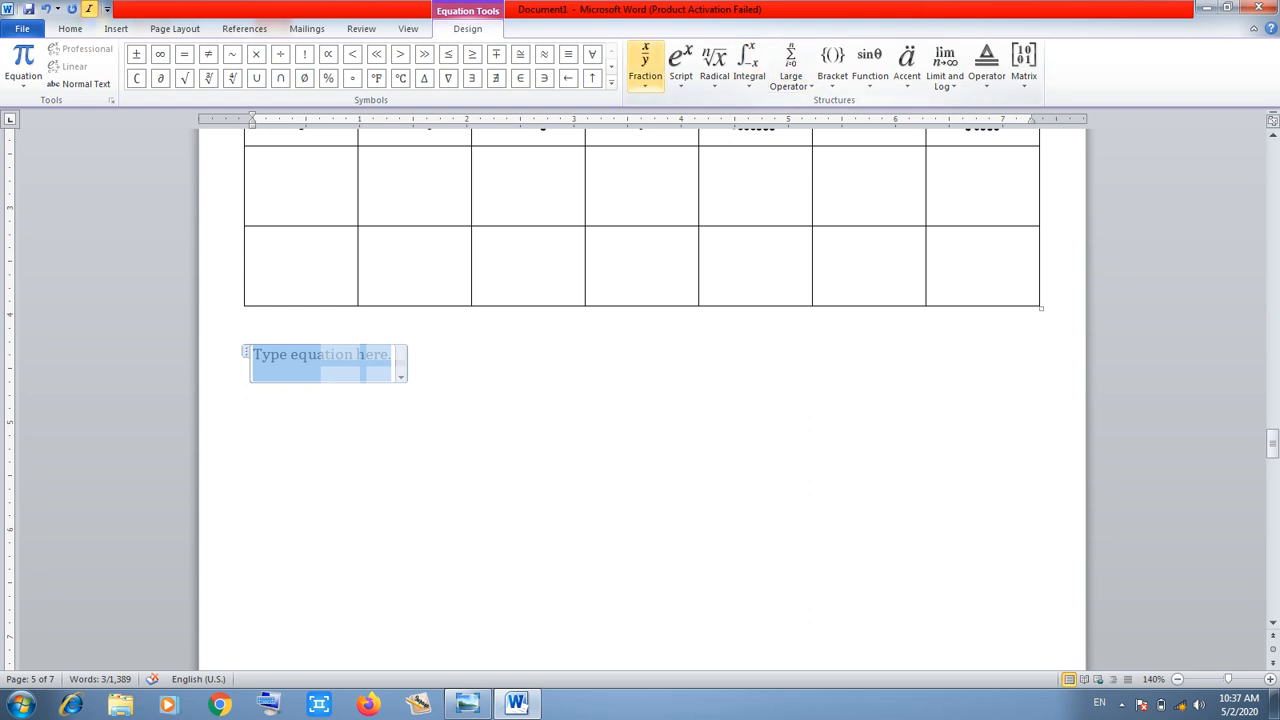
{"action": "left_click", "coordinate": [645, 62]}
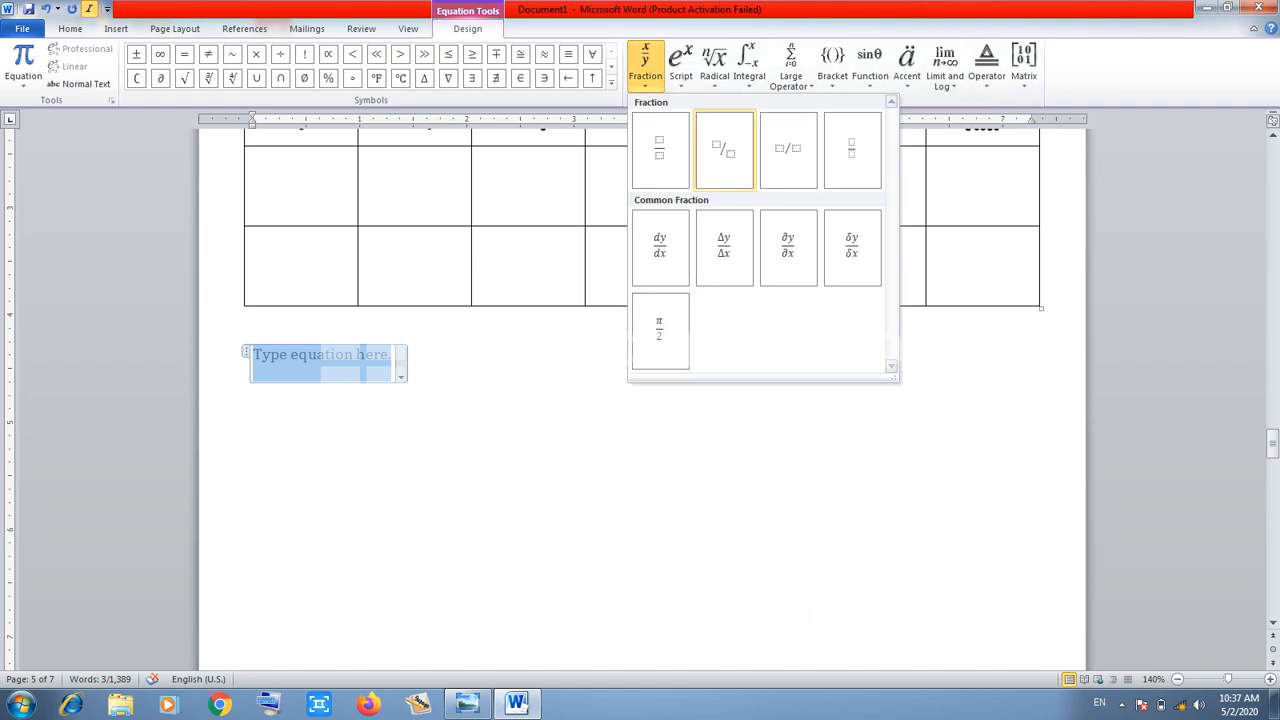
{"action": "left_click", "coordinate": [724, 150]}
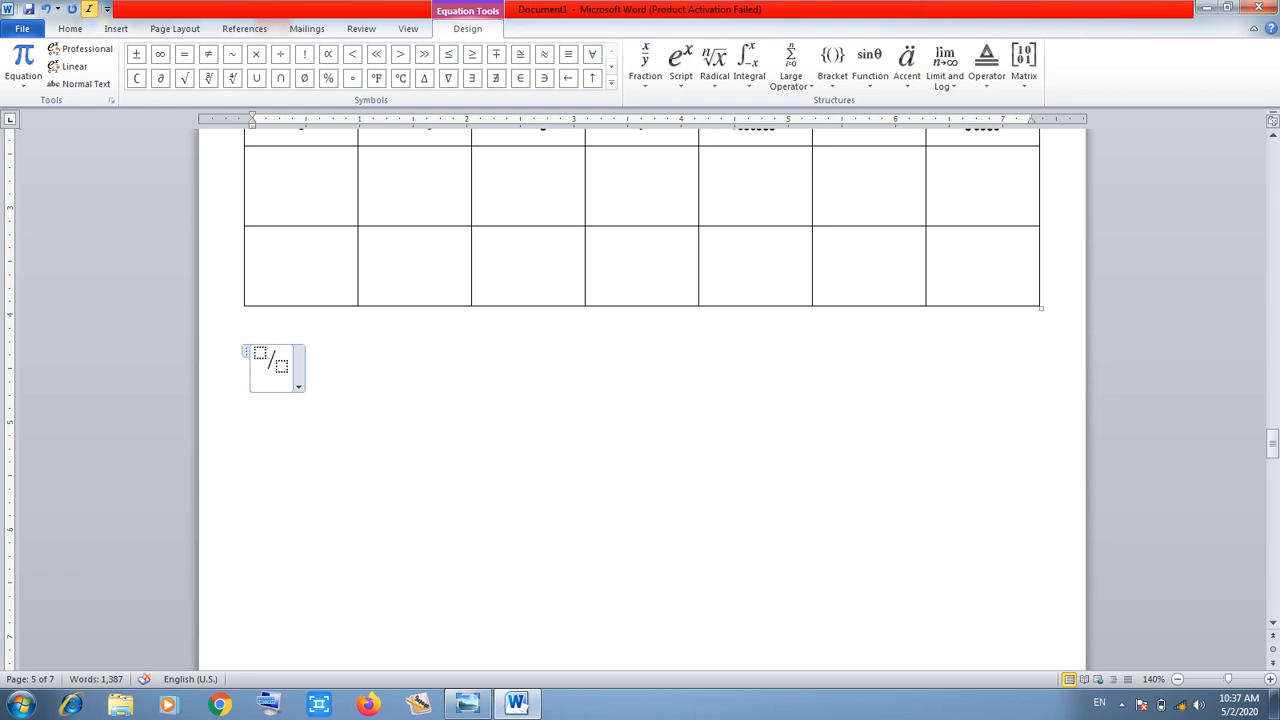
{"action": "left_click", "coordinate": [260, 353]}
{"action": "type", "text": "45"}
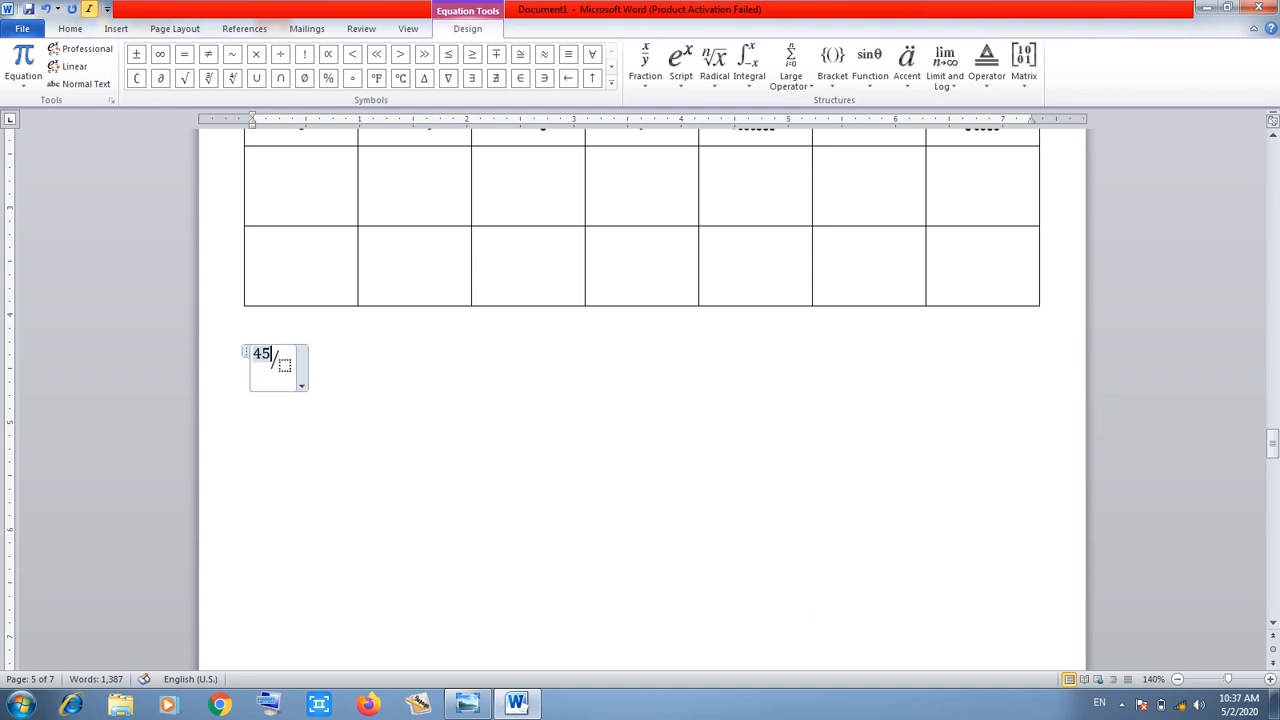
{"action": "key", "text": "Right"}
{"action": "type", "text": "12"}
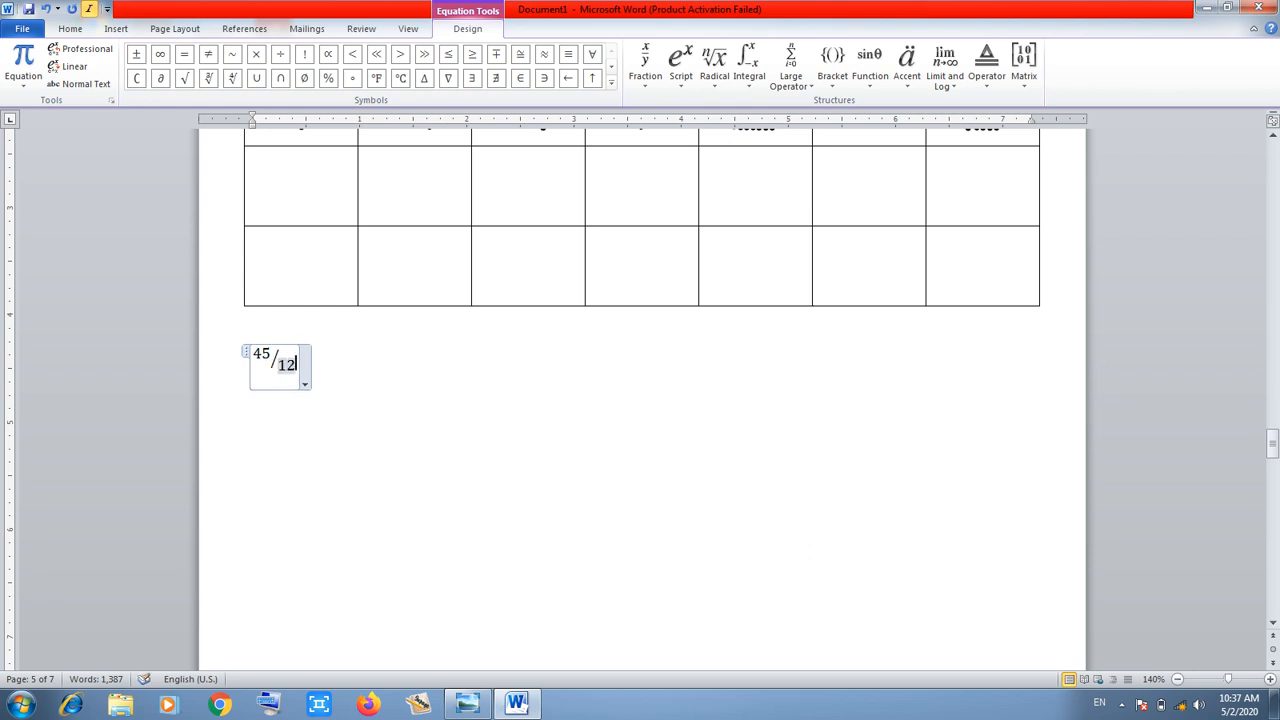
{"action": "key", "text": "Right"}
{"action": "key", "text": "Right"}
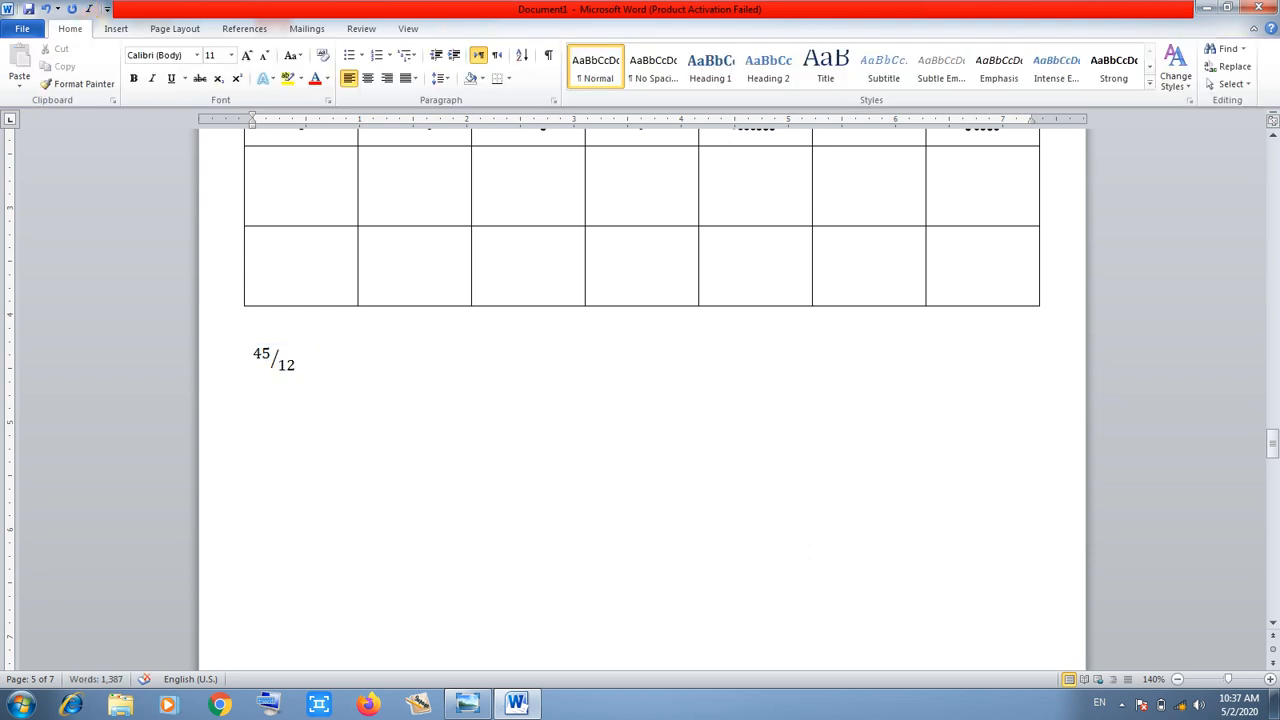
{"action": "left_click", "coordinate": [116, 29]}
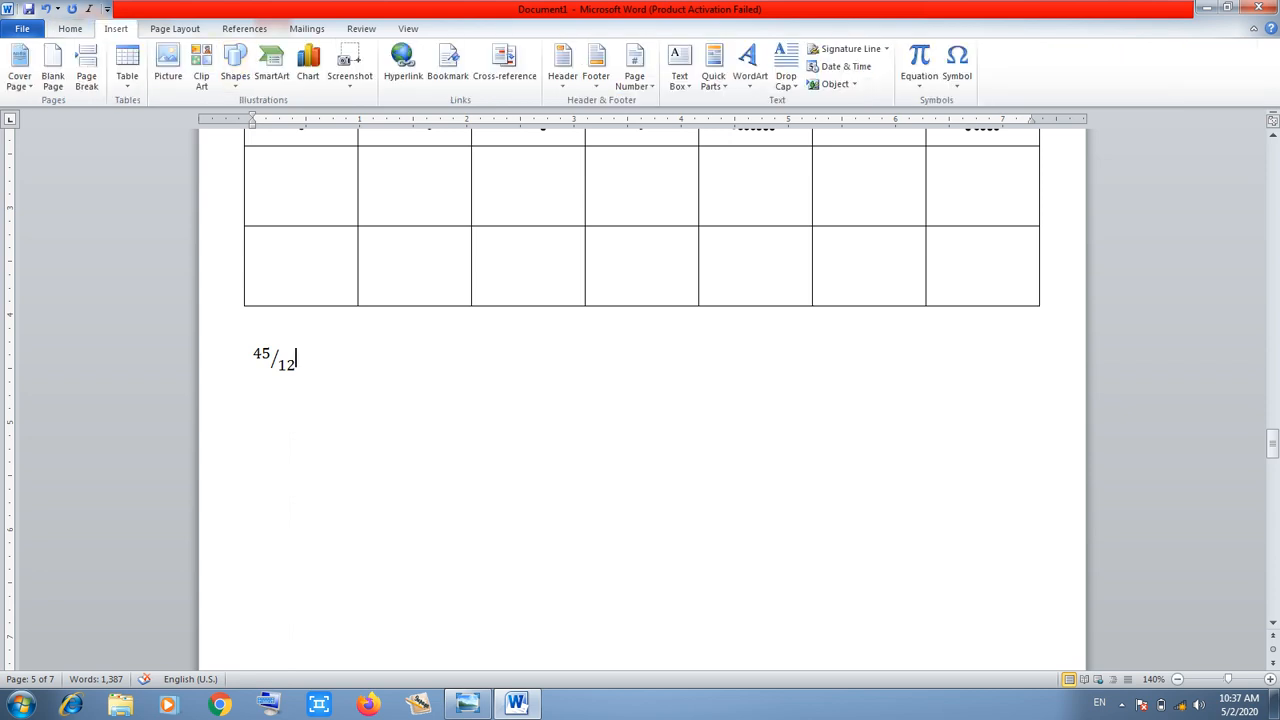
{"action": "key", "text": "Return"}
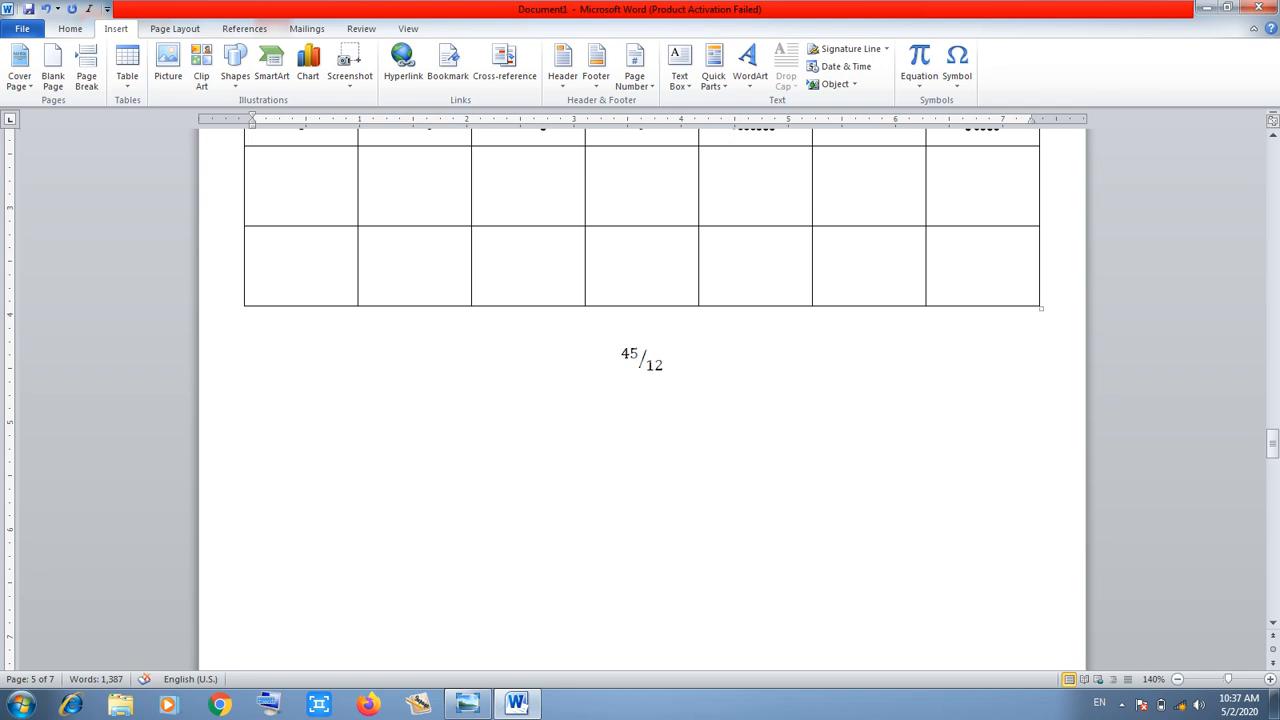
Insert a new equation with round brackets containing 34 below the 45/12 fraction
{"action": "left_click", "coordinate": [919, 80]}
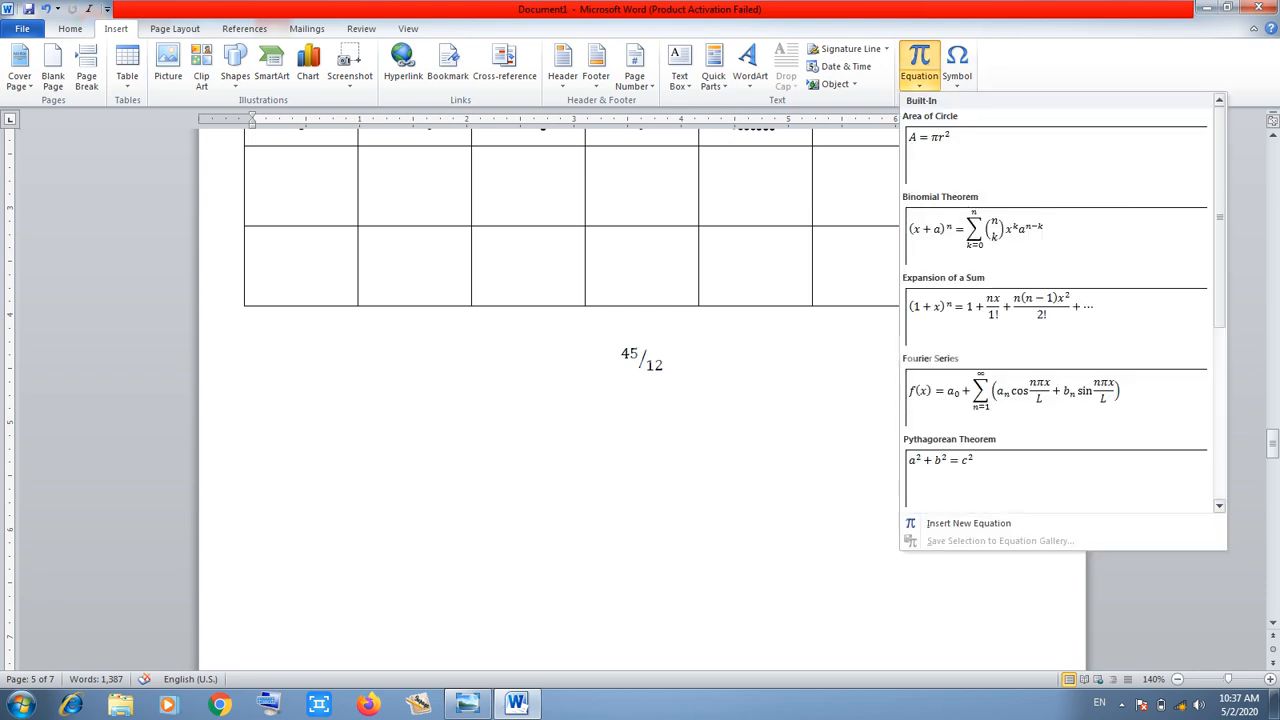
{"action": "left_click", "coordinate": [968, 523]}
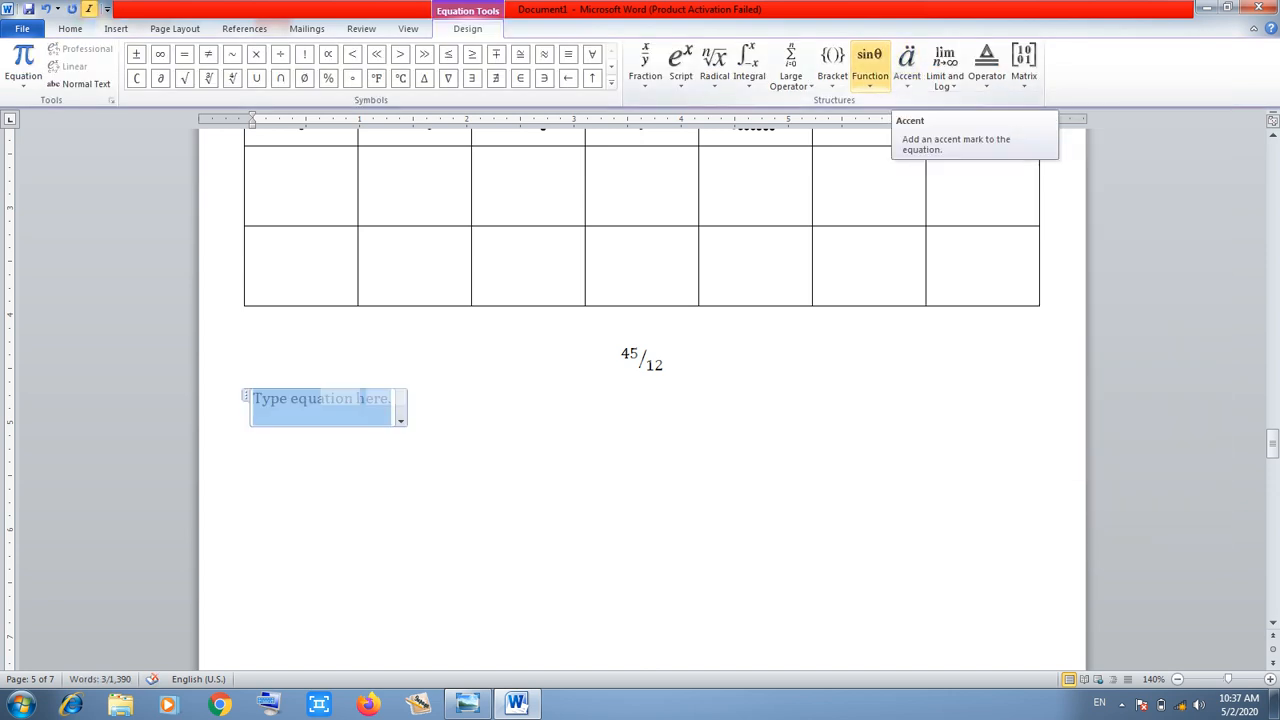
{"action": "left_click", "coordinate": [832, 65]}
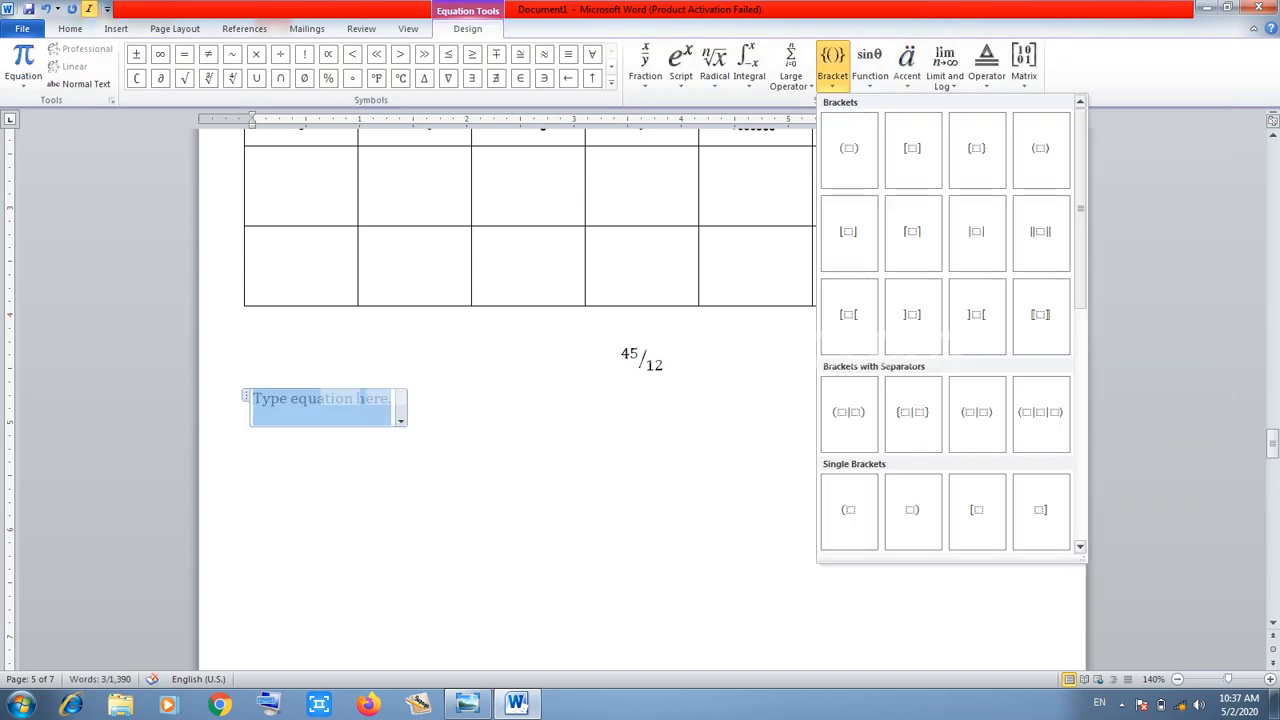
{"action": "left_click", "coordinate": [849, 150]}
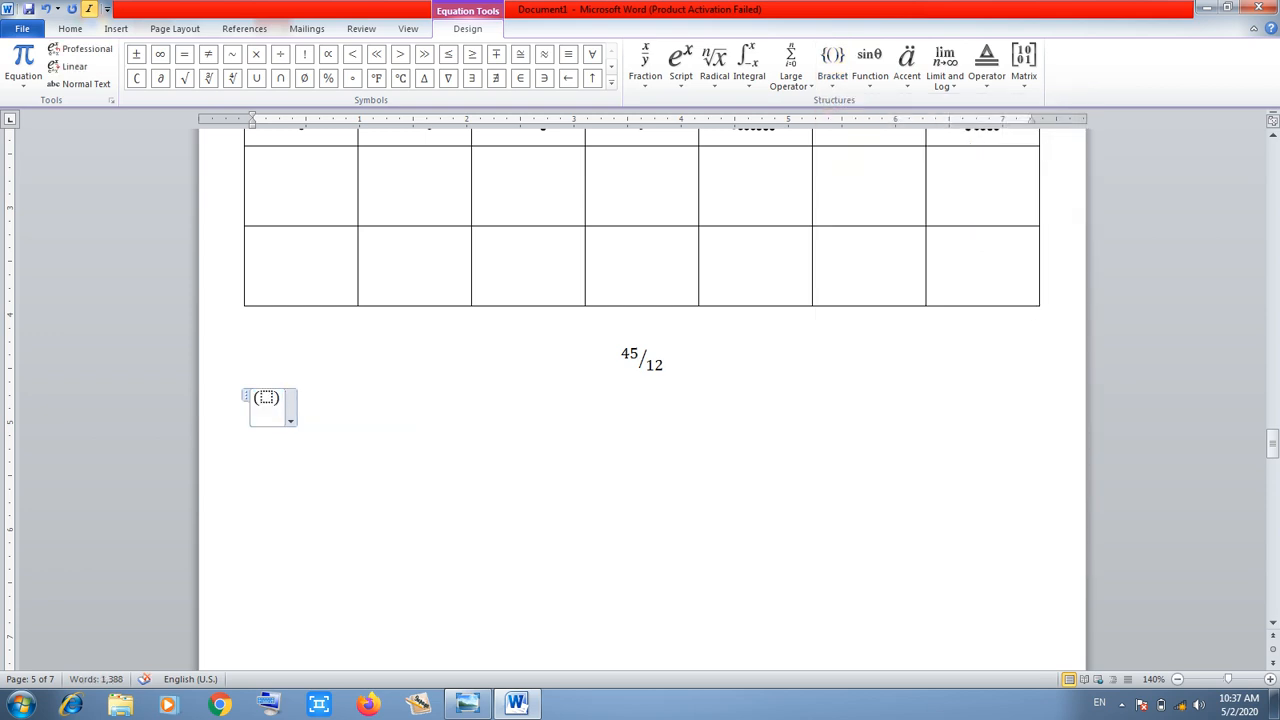
{"action": "left_click", "coordinate": [266, 398]}
{"action": "type", "text": "34"}
{"action": "key", "text": "Right"}
{"action": "key", "text": "Right"}
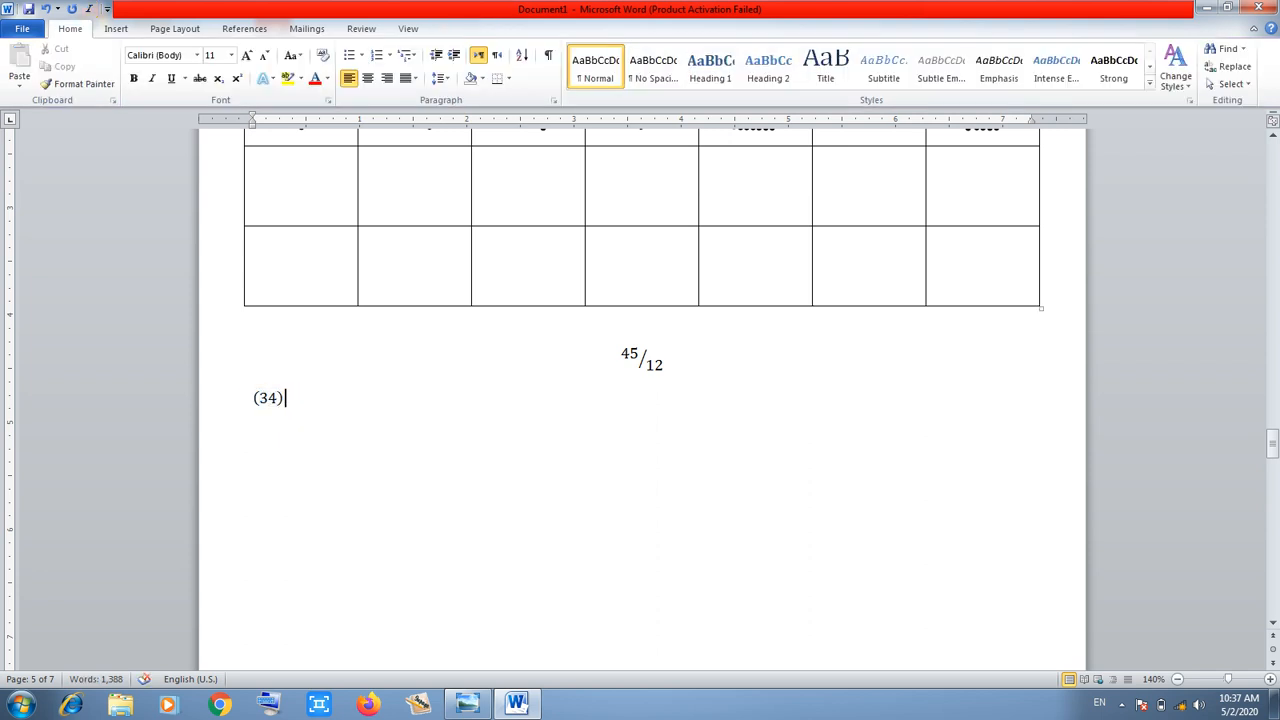
{"action": "left_click", "coordinate": [116, 28]}
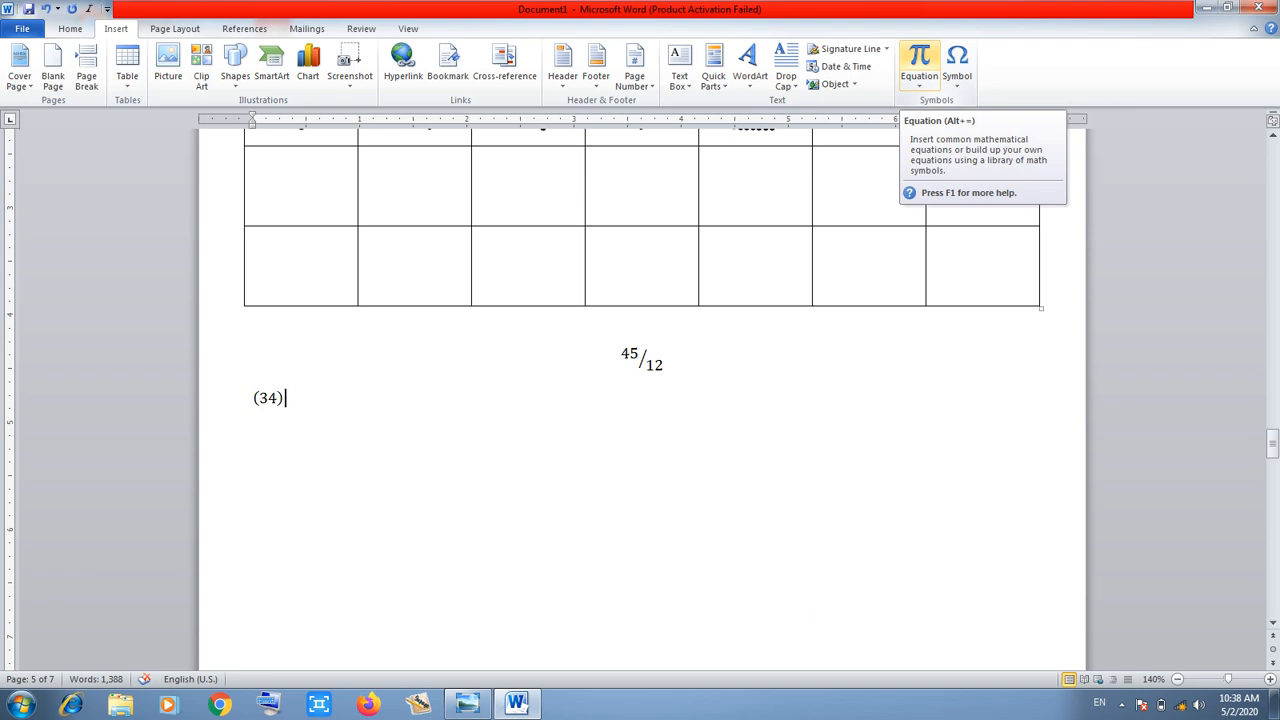
Centre the (34) equation, then add a centred equation holding the ∩ symbol below it
{"action": "key", "text": "Return"}
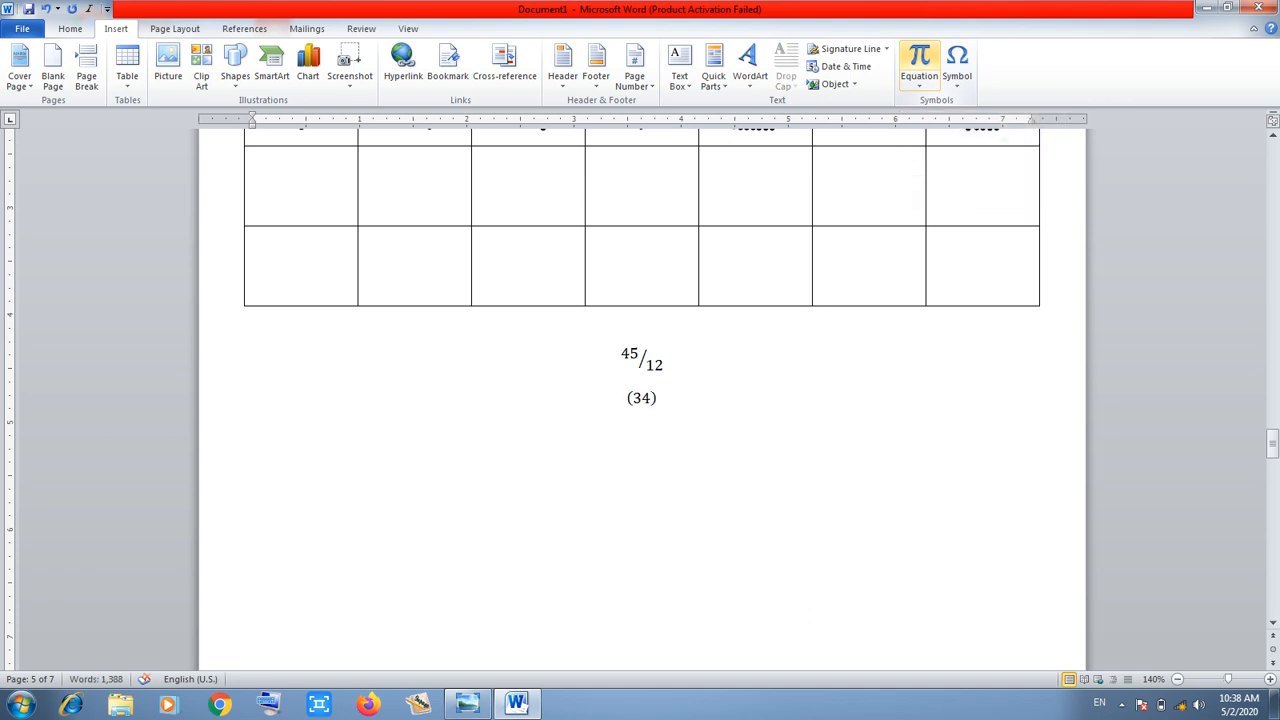
{"action": "left_click", "coordinate": [919, 65]}
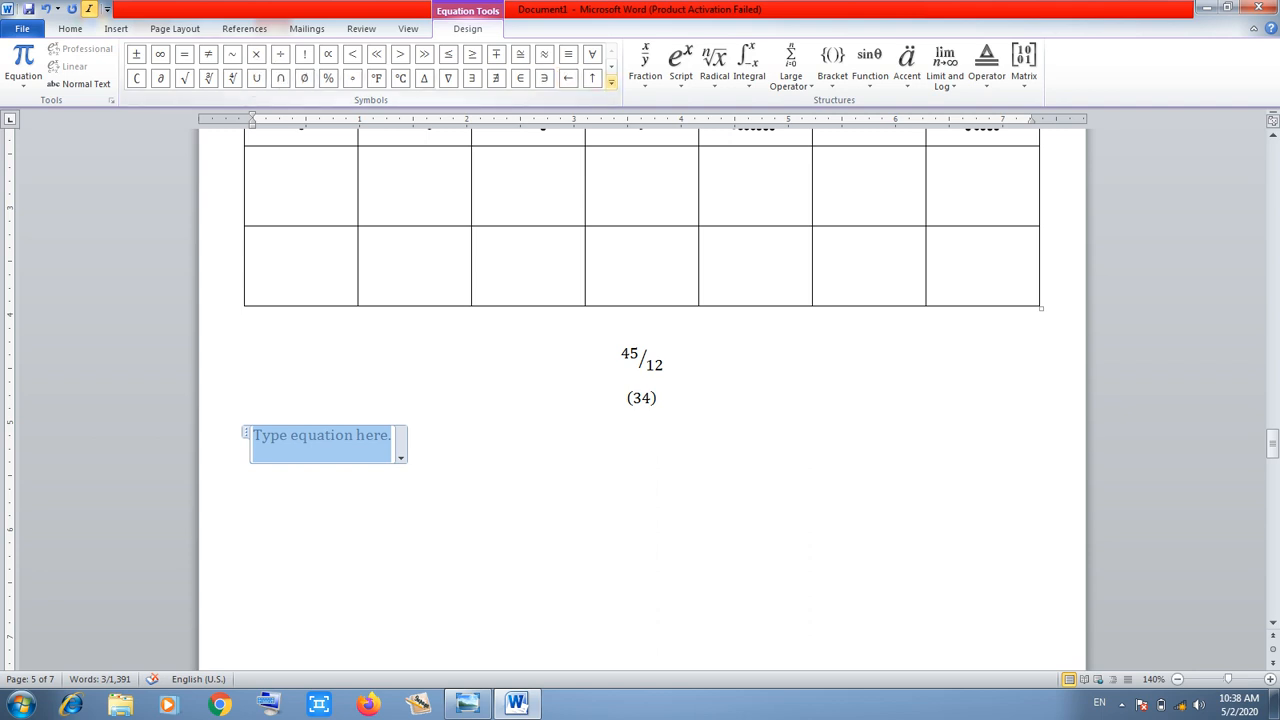
{"action": "left_click", "coordinate": [611, 81]}
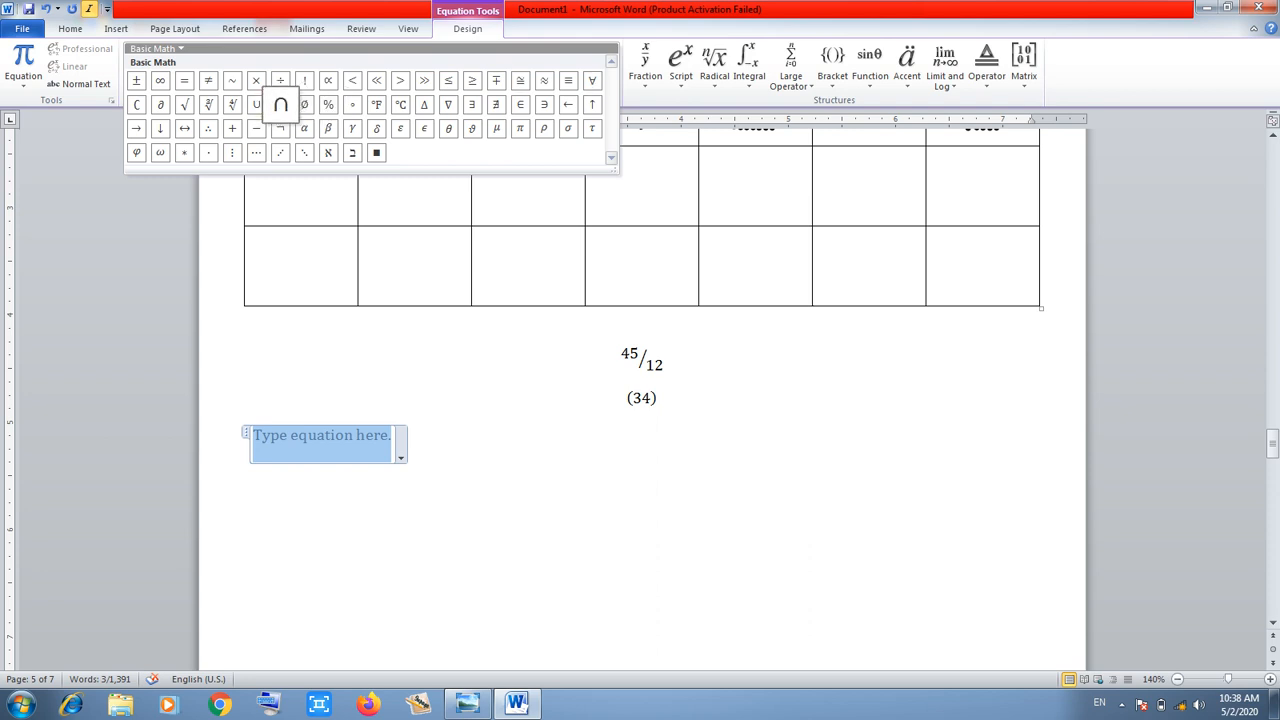
{"action": "left_click", "coordinate": [280, 104]}
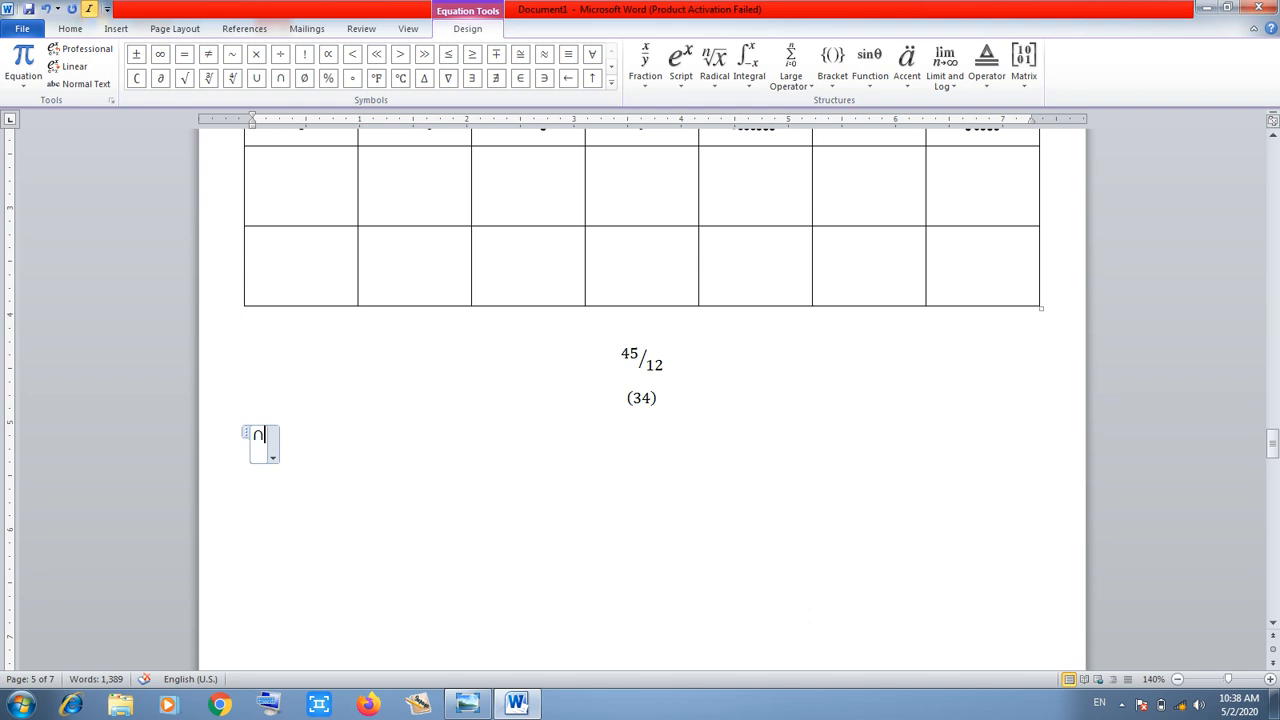
{"action": "left_click", "coordinate": [310, 440]}
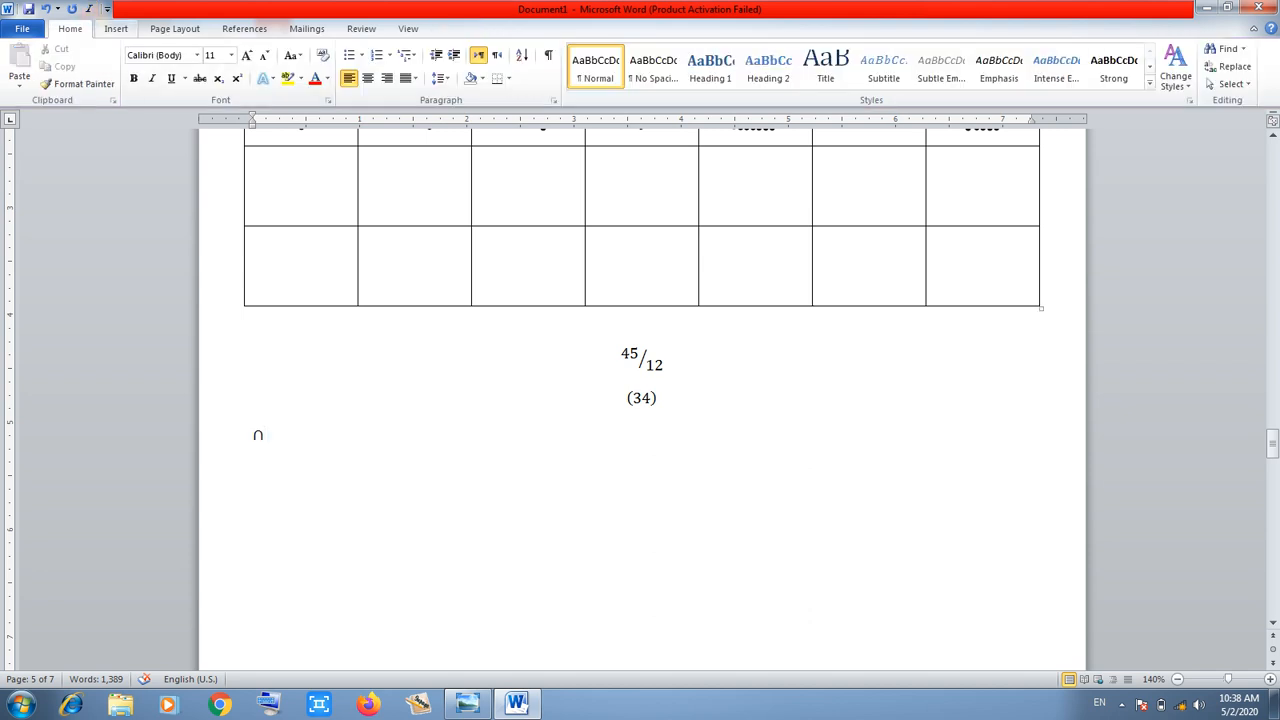
{"action": "left_click", "coordinate": [116, 28]}
{"action": "key", "text": "Return"}
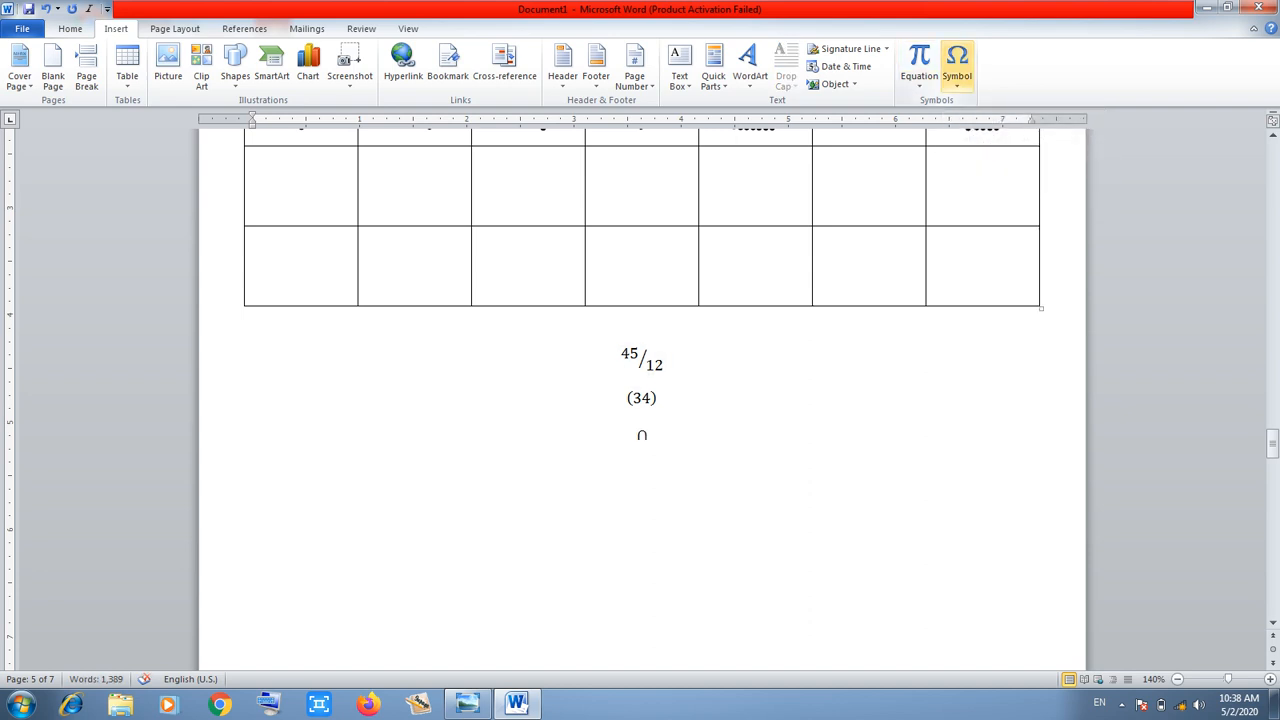
Insert a β symbol below the ∩, enlarge it to 36 pt, and colour it red
{"action": "left_click", "coordinate": [957, 65]}
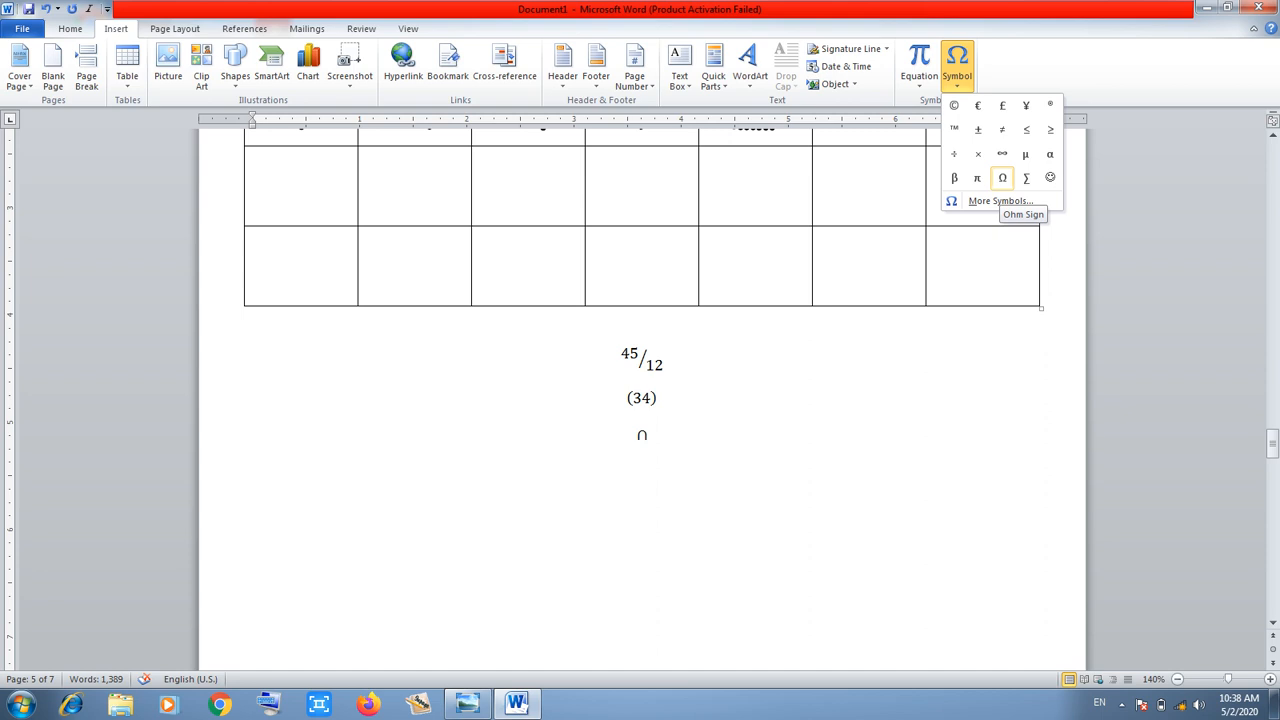
{"action": "left_click", "coordinate": [954, 177]}
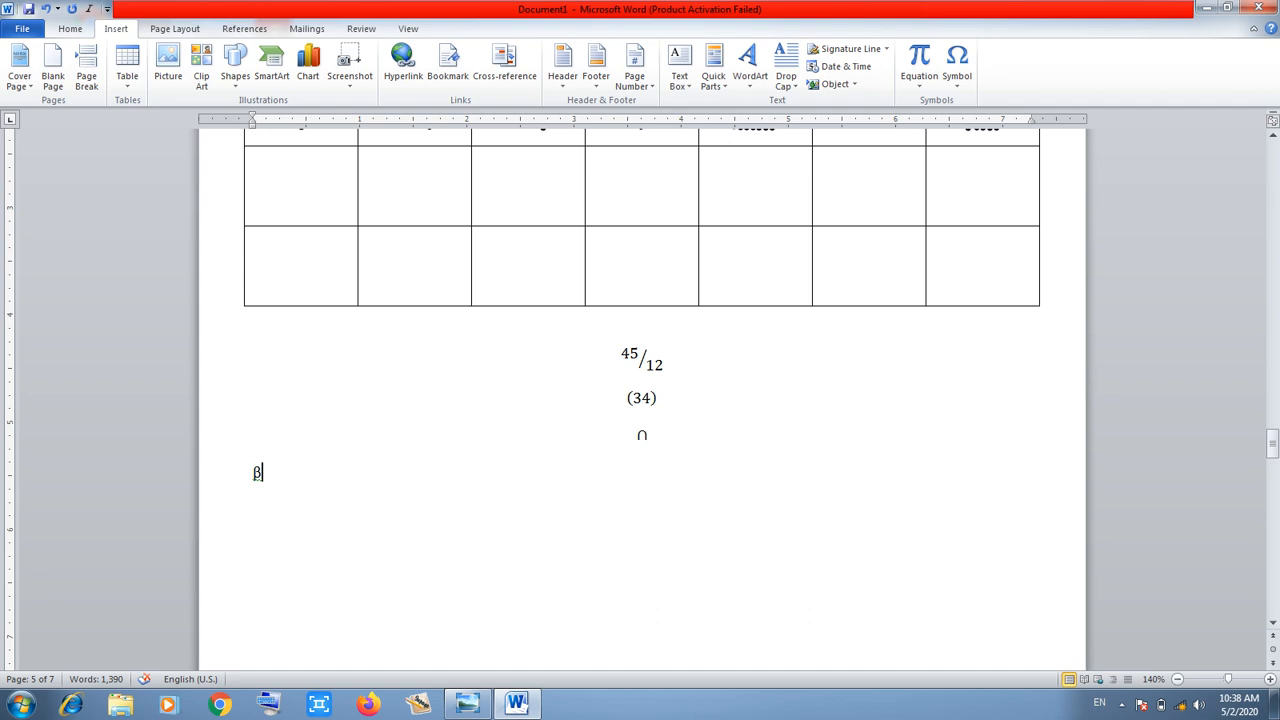
{"action": "double_click", "coordinate": [257, 480]}
{"action": "left_click", "coordinate": [70, 28]}
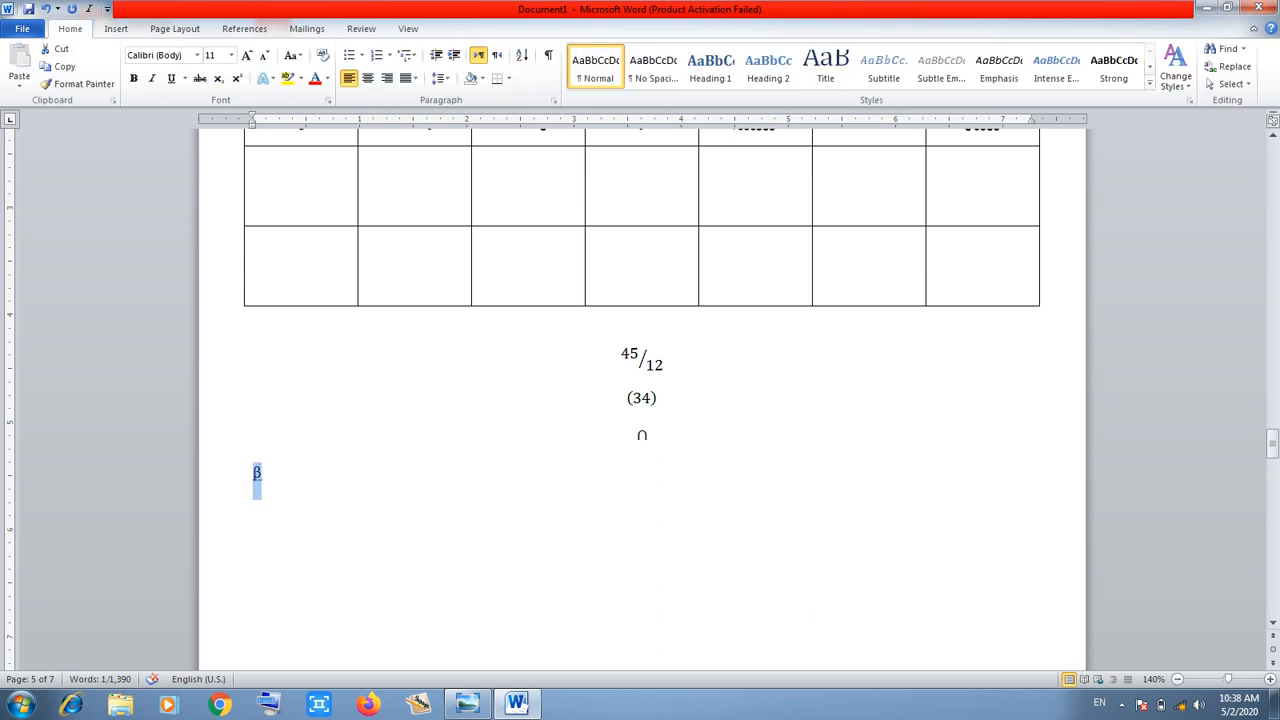
{"action": "left_click", "coordinate": [247, 56]}
{"action": "left_click", "coordinate": [247, 56]}
{"action": "left_click", "coordinate": [247, 56]}
{"action": "left_click", "coordinate": [247, 56]}
{"action": "left_click", "coordinate": [247, 56]}
{"action": "left_click", "coordinate": [247, 56]}
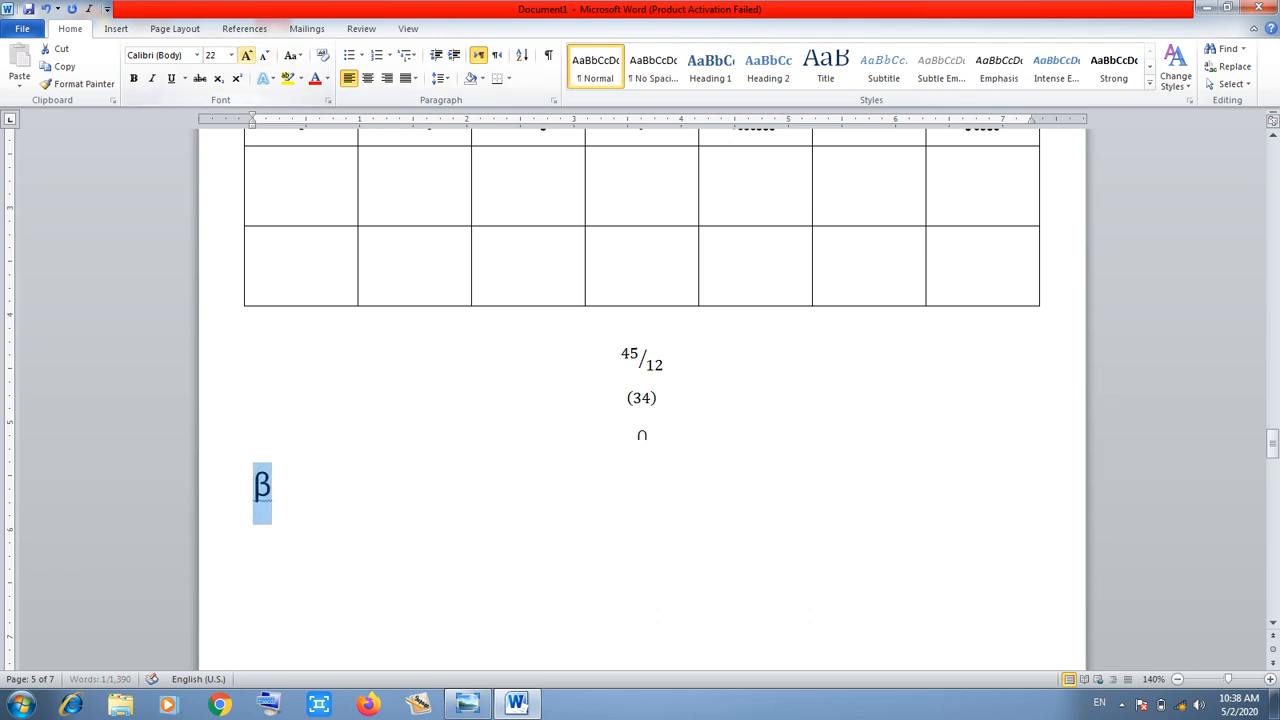
{"action": "left_click", "coordinate": [247, 56]}
{"action": "left_click", "coordinate": [247, 56]}
{"action": "left_click", "coordinate": [247, 56]}
{"action": "left_click", "coordinate": [247, 56]}
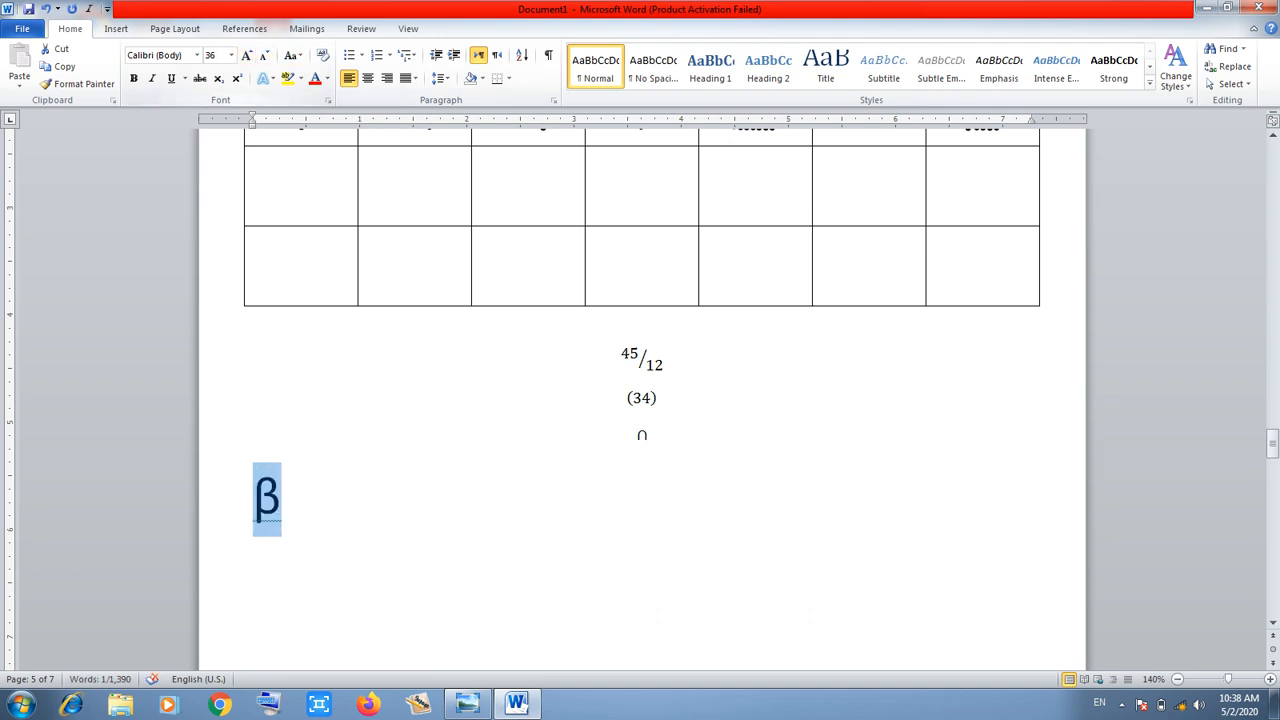
{"action": "left_click", "coordinate": [314, 78]}
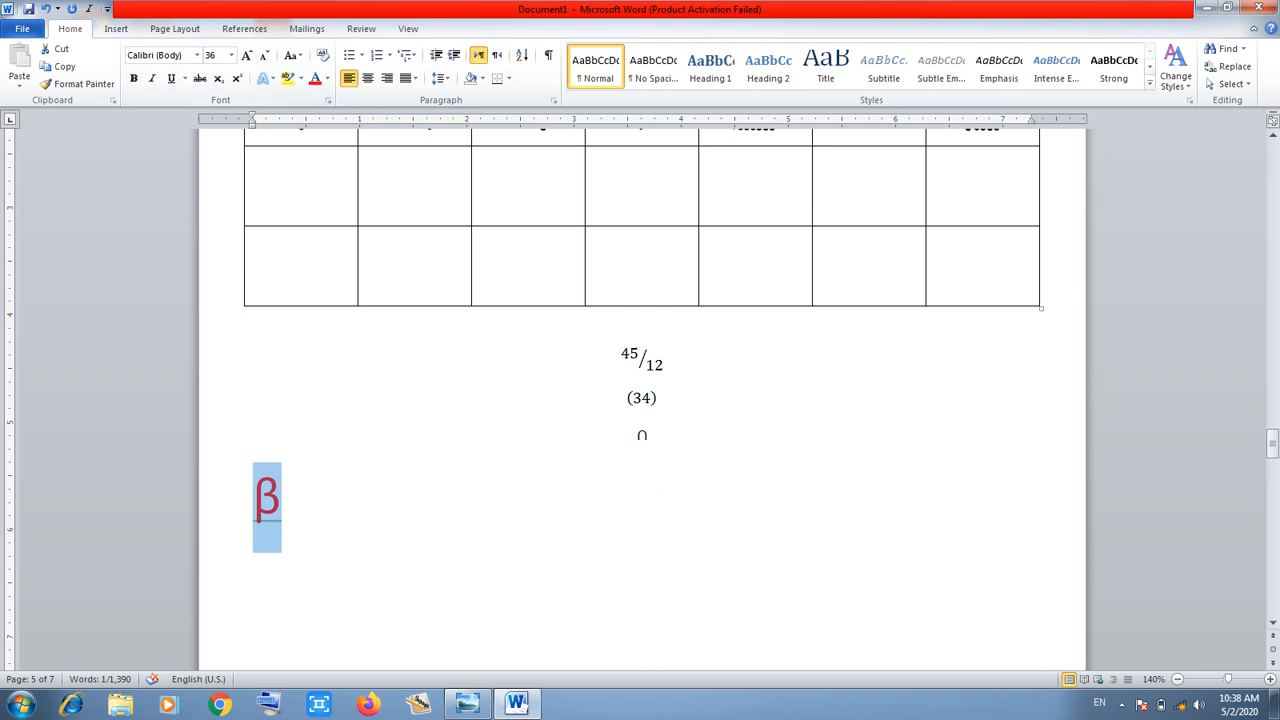
{"action": "left_click", "coordinate": [496, 507]}
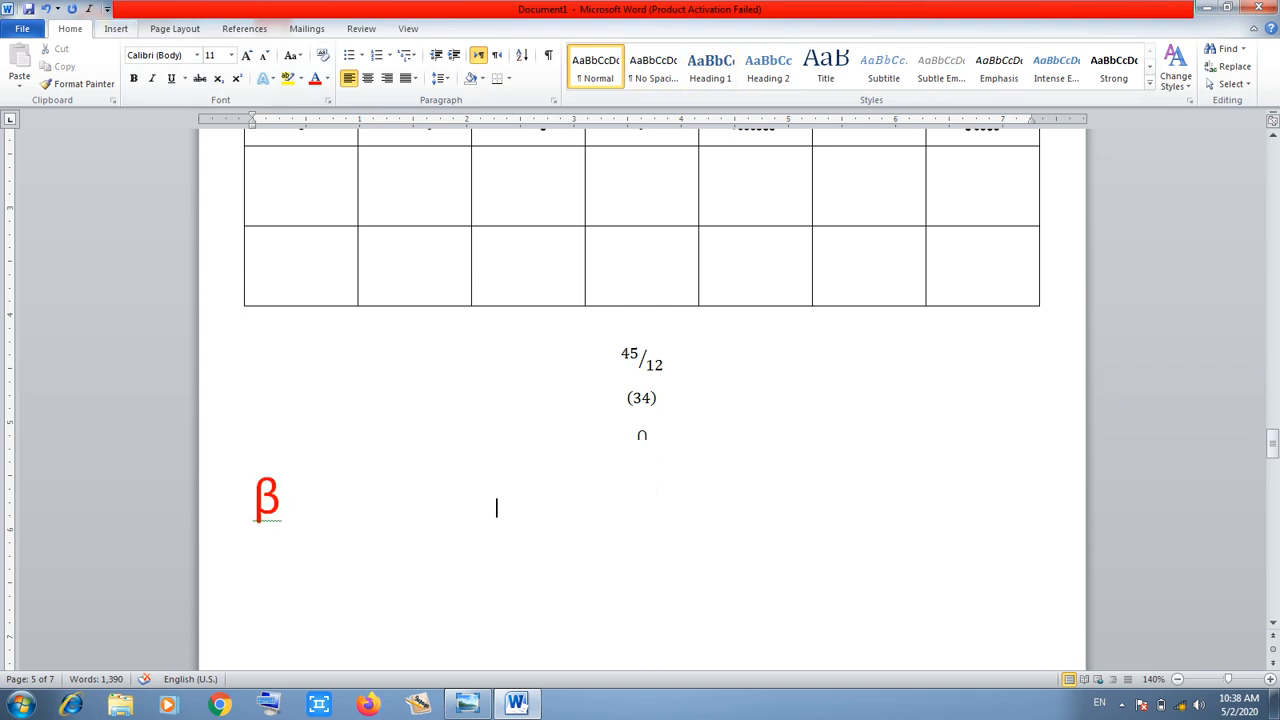